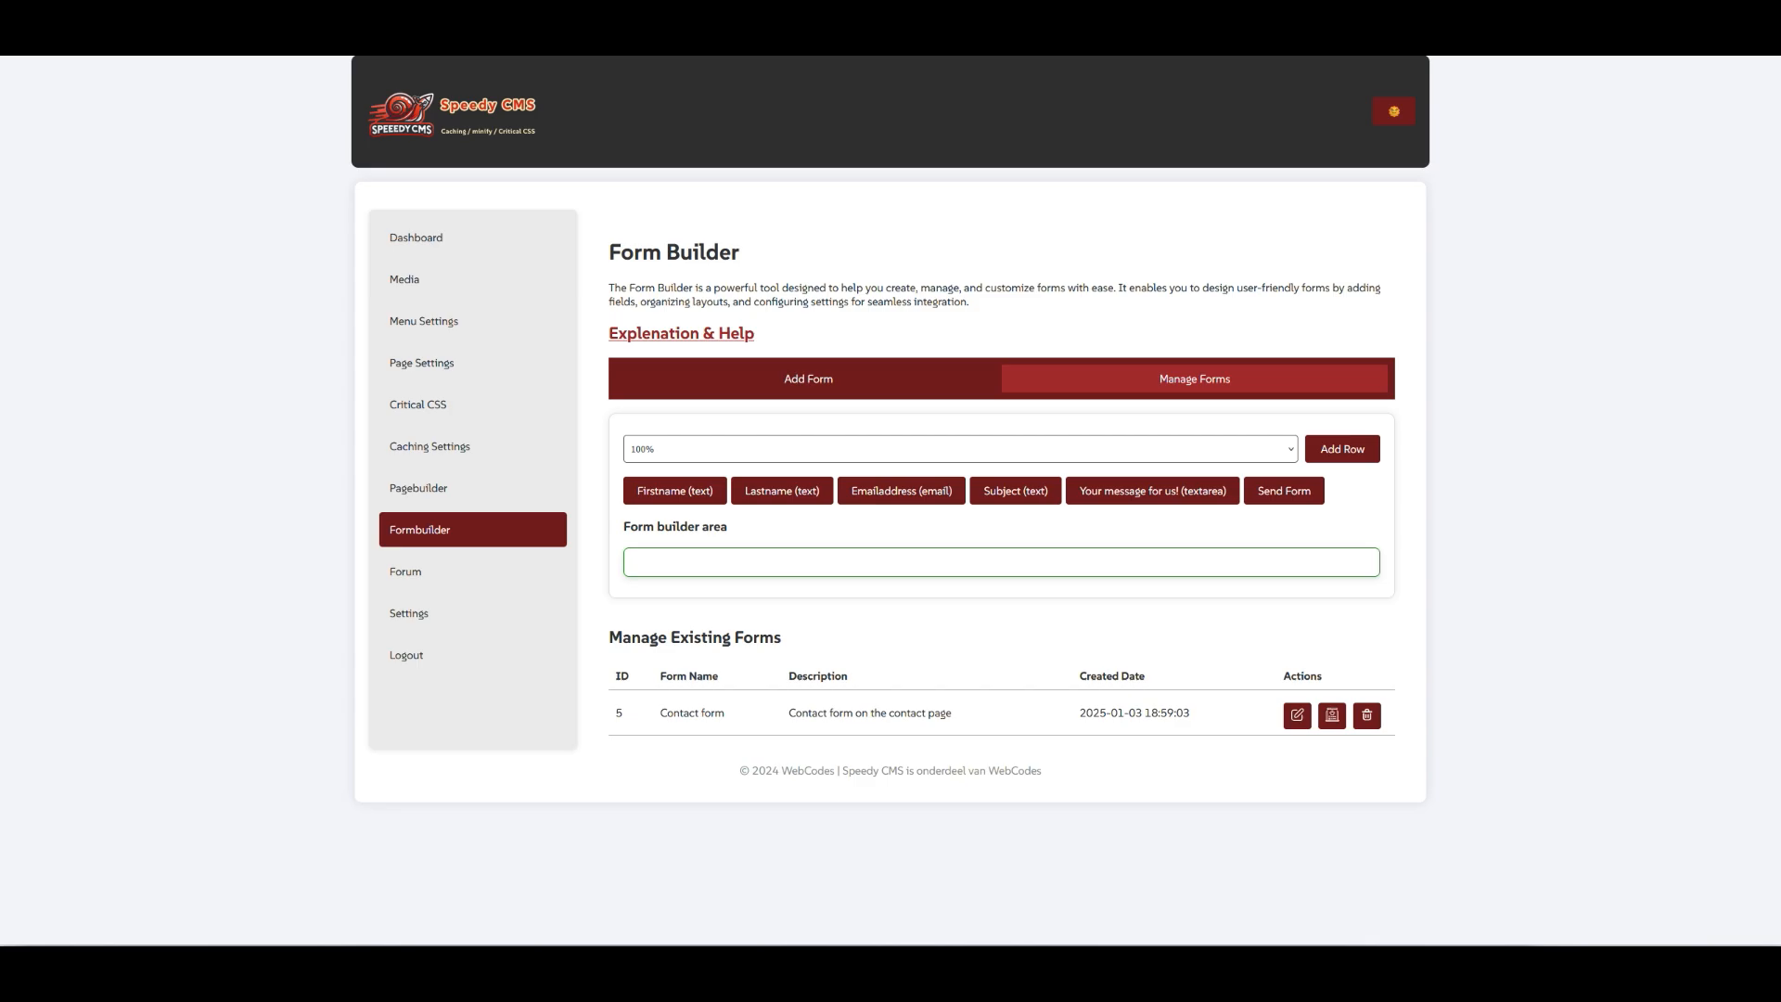
Step: Open the Dashboard and read through its overview of the CMS features down to Settings & Tools
left_click(447, 238)
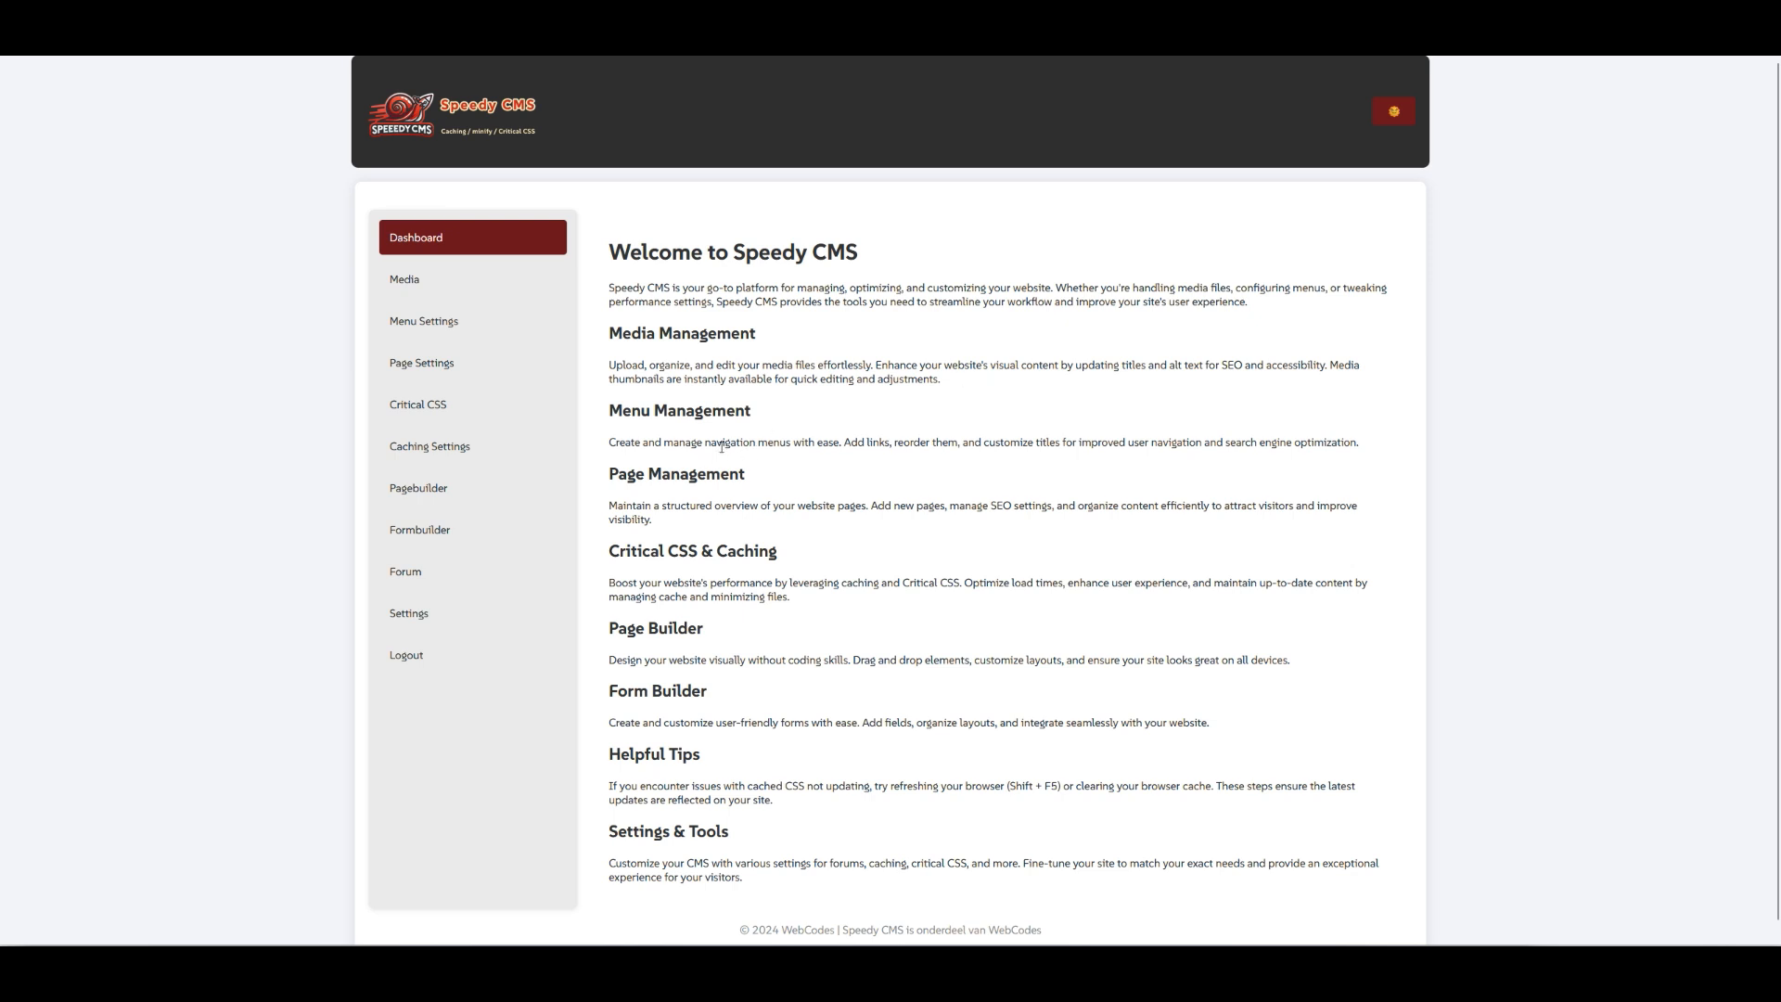
scroll(695, 478, "down", 1)
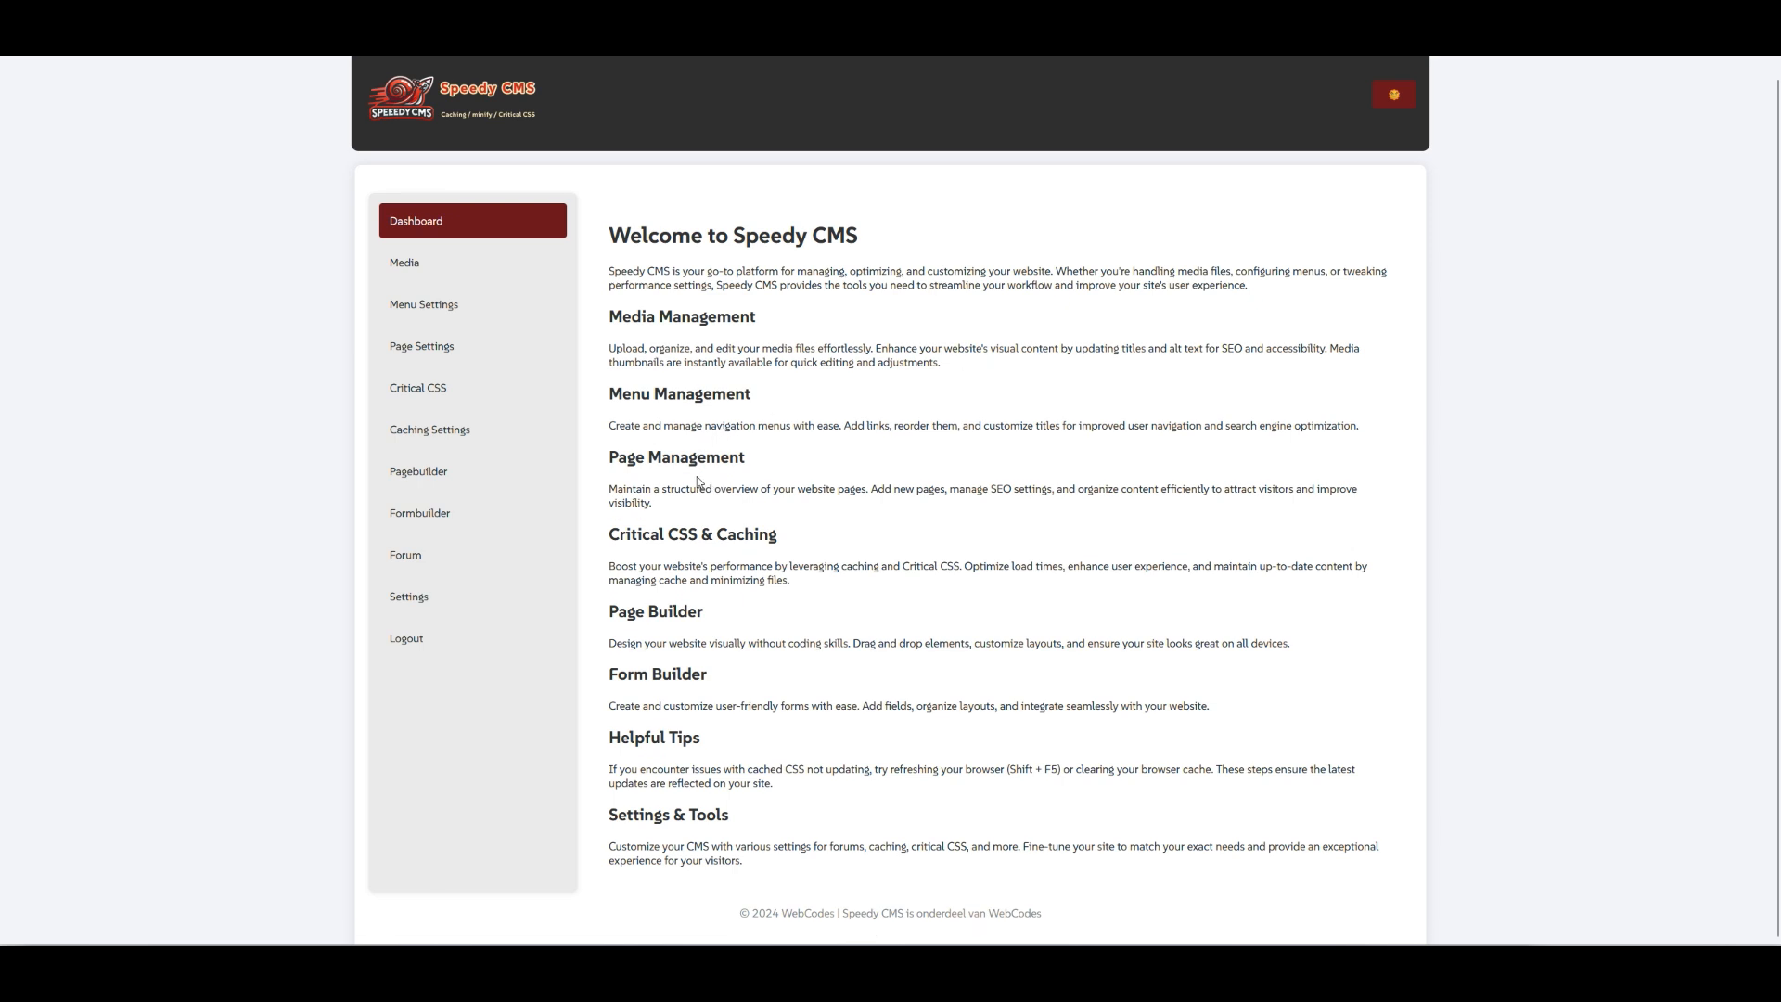
left_click_drag(751, 866, 874, 874)
left_click(612, 238)
left_click(862, 873)
Step: Open the Media page and copy the WebP link of the first TFD Crew Bot image in the Media Library
left_click(478, 270)
scroll(816, 448, "down", 1)
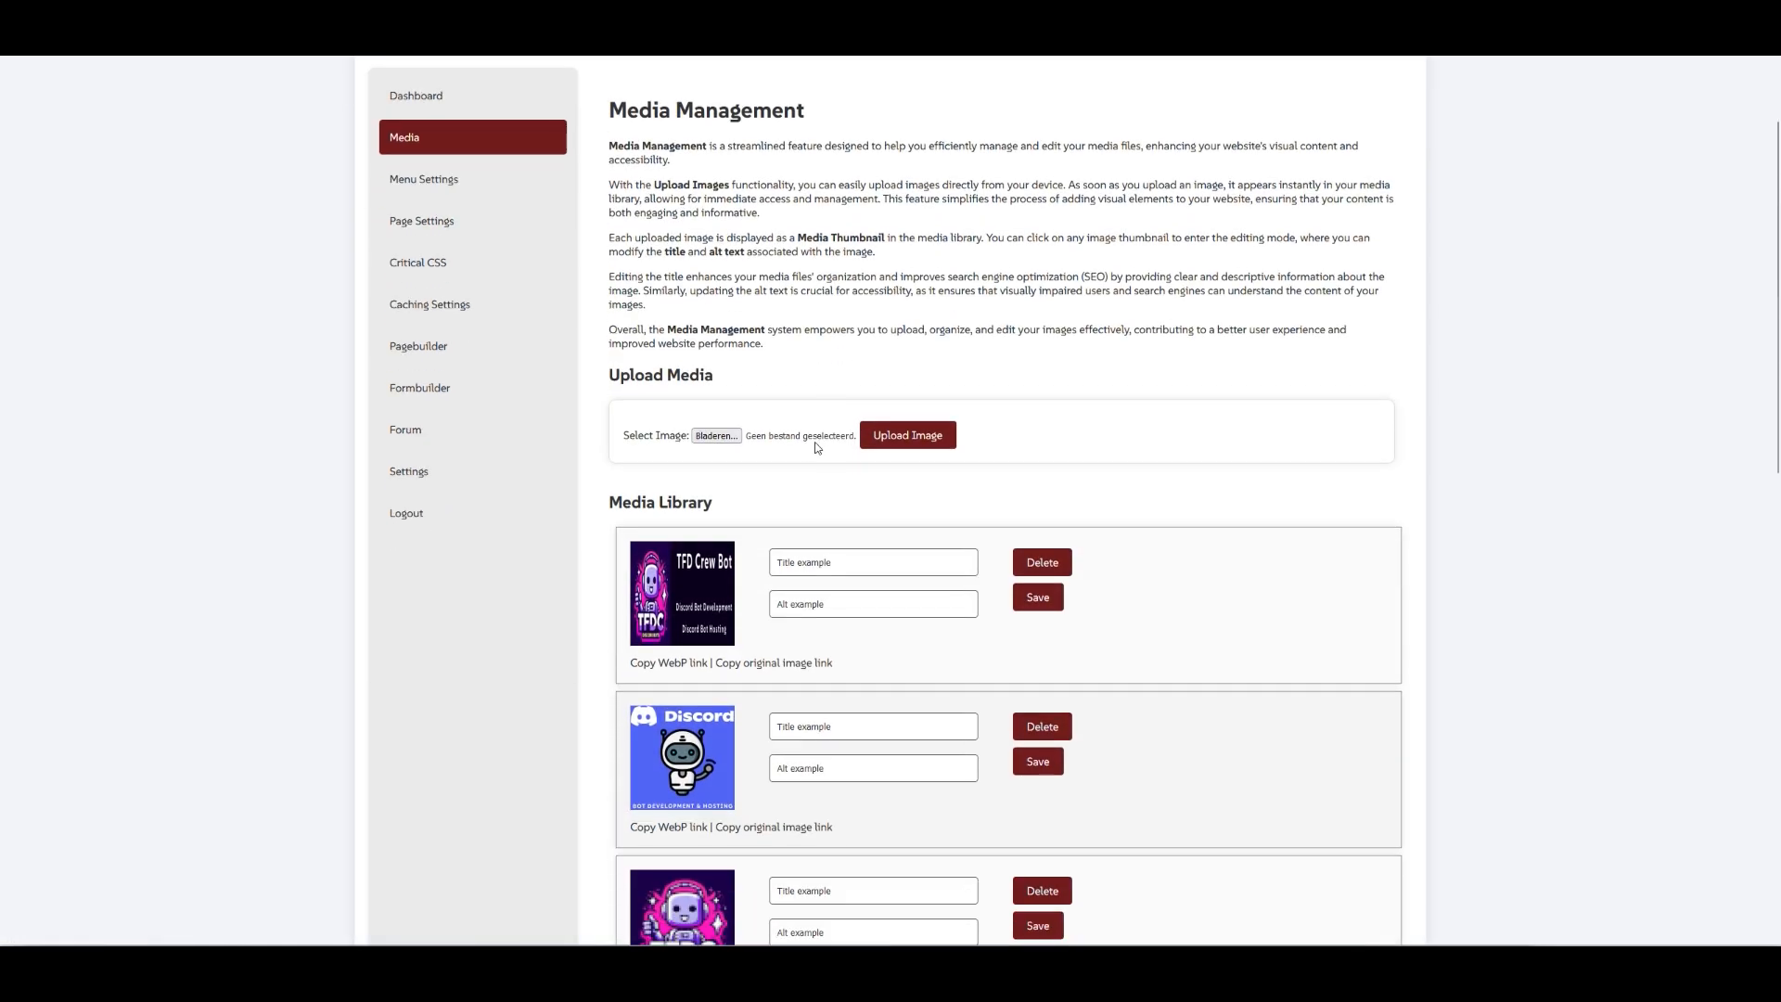
scroll(816, 448, "down", 3)
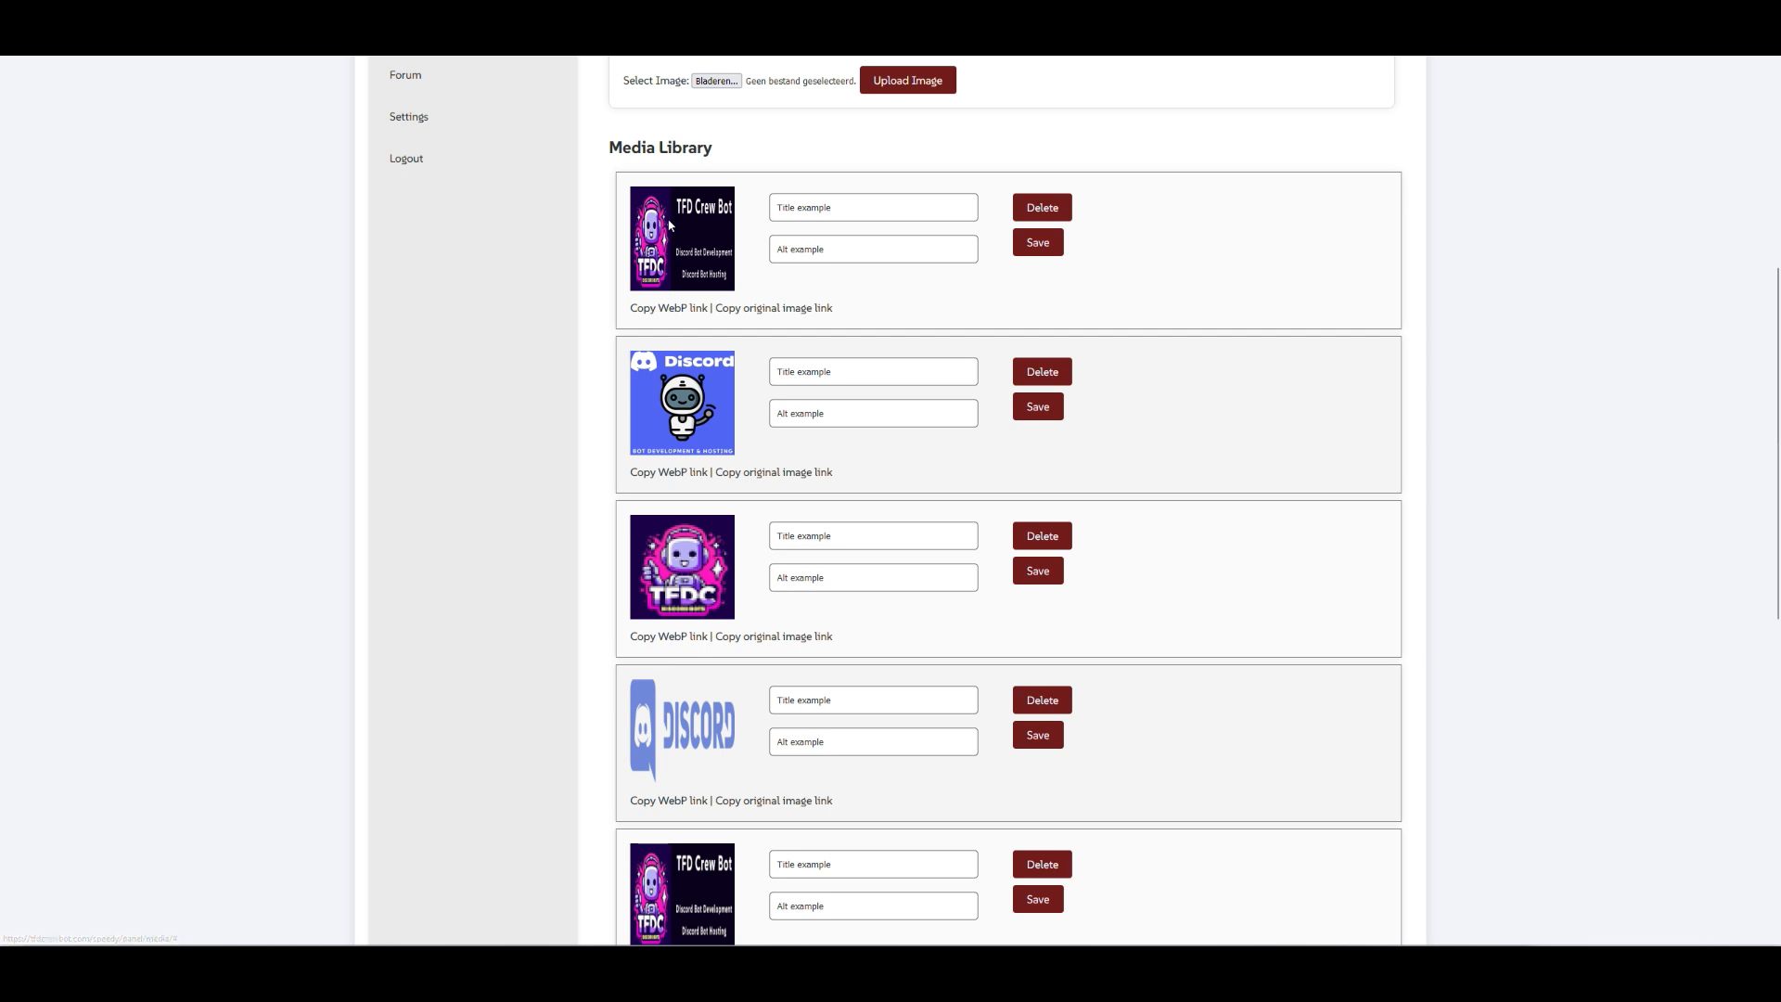
left_click(667, 312)
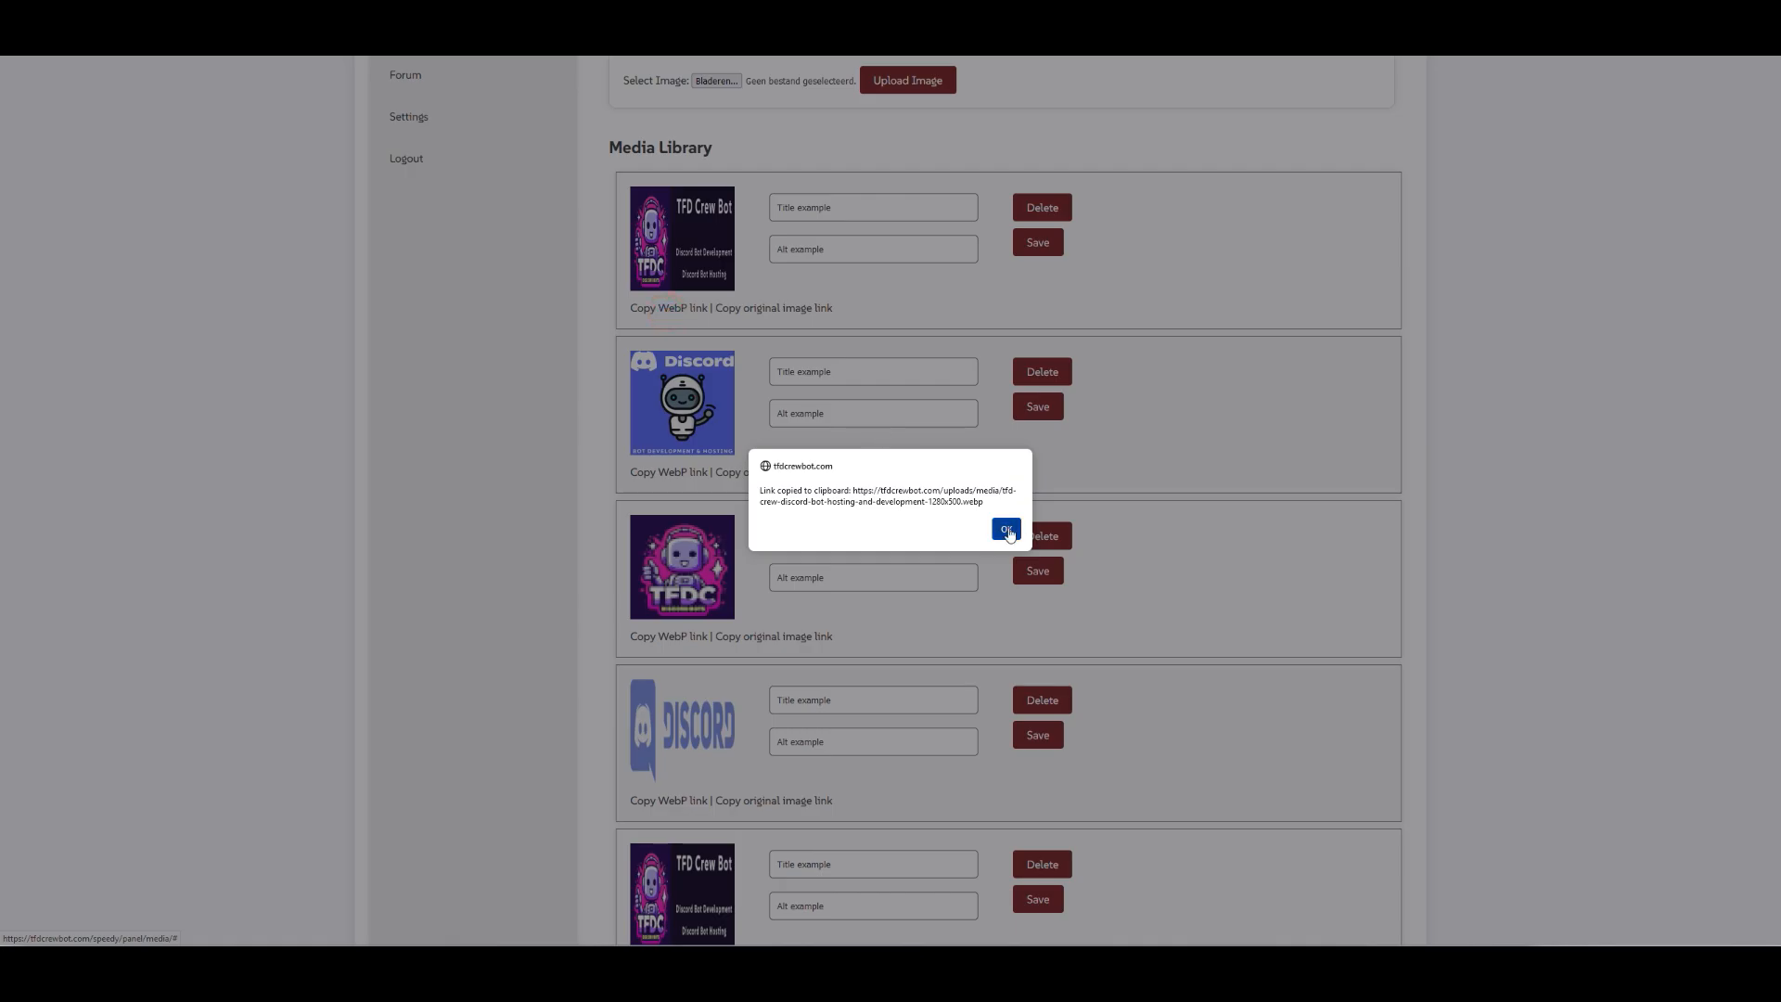
left_click(1009, 529)
Step: View the copied WebP link in another browser tab, and return to the Media Library
left_click(983, 14)
left_click(890, 42)
key("ctrl+v")
key("Return")
key("alt+Left")
left_click(825, 14)
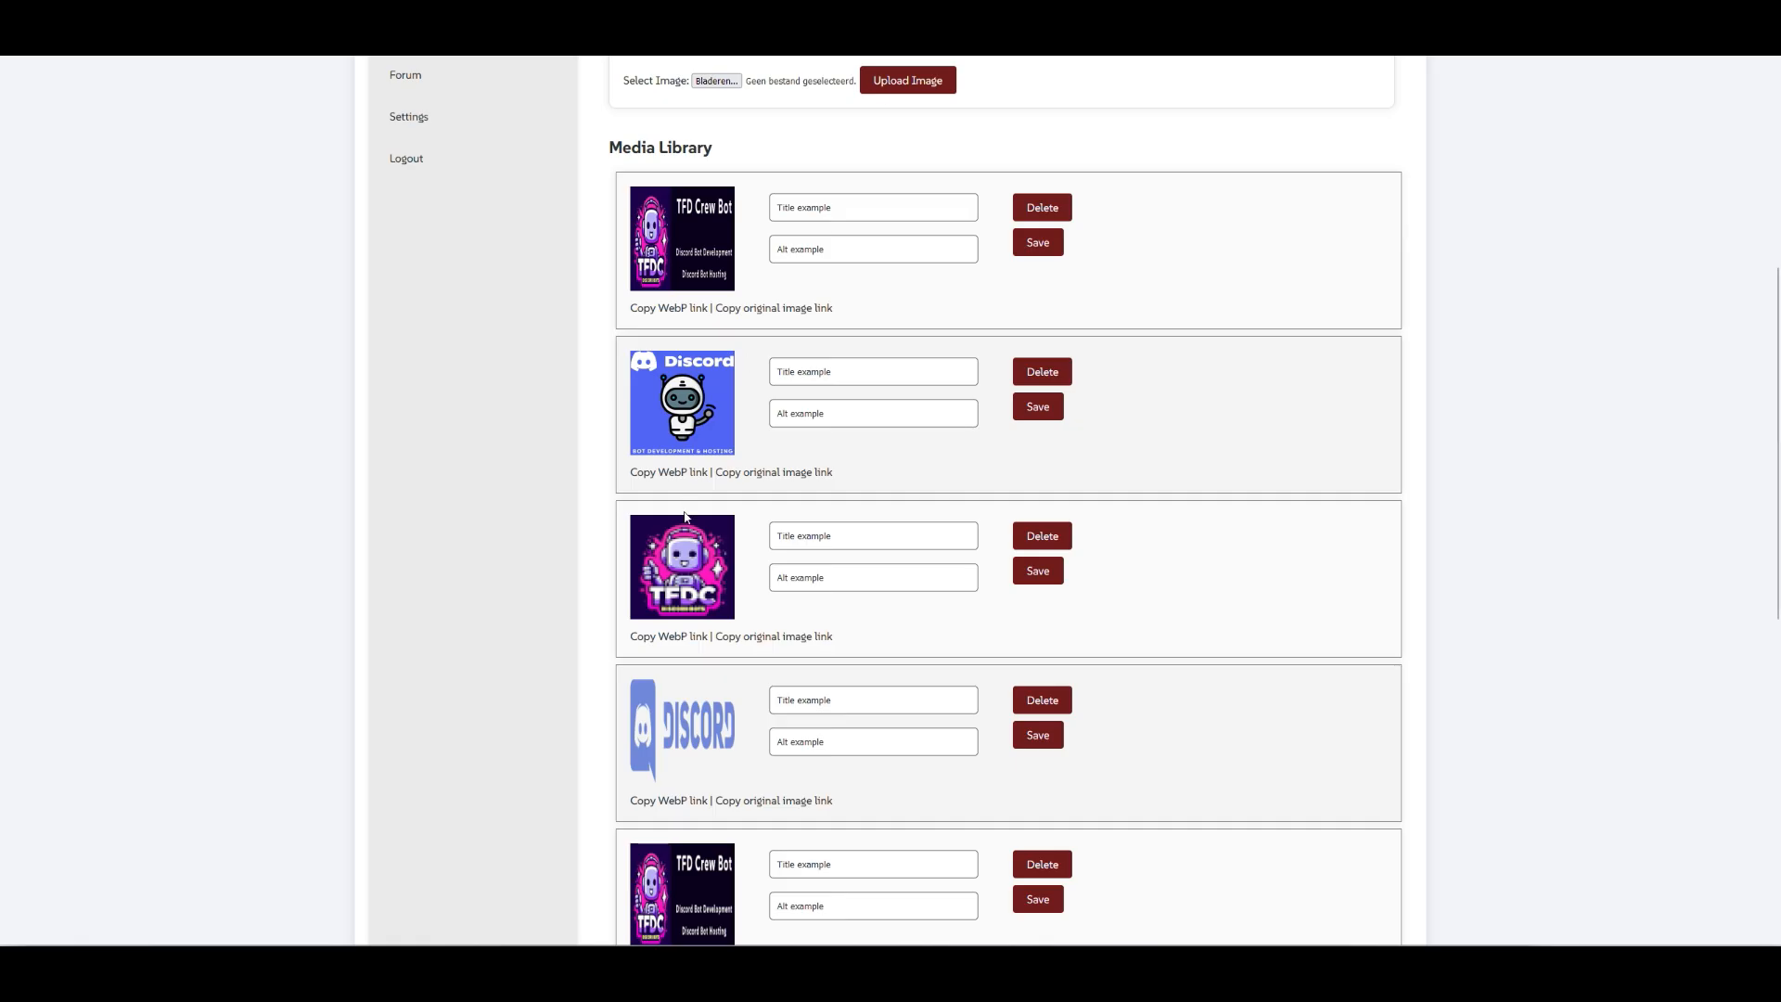
Step: Examine the title and alt text fields of the first image and look through the remaining Media Library entries
left_click(816, 208)
left_click(818, 246)
scroll(872, 515, "down", 5)
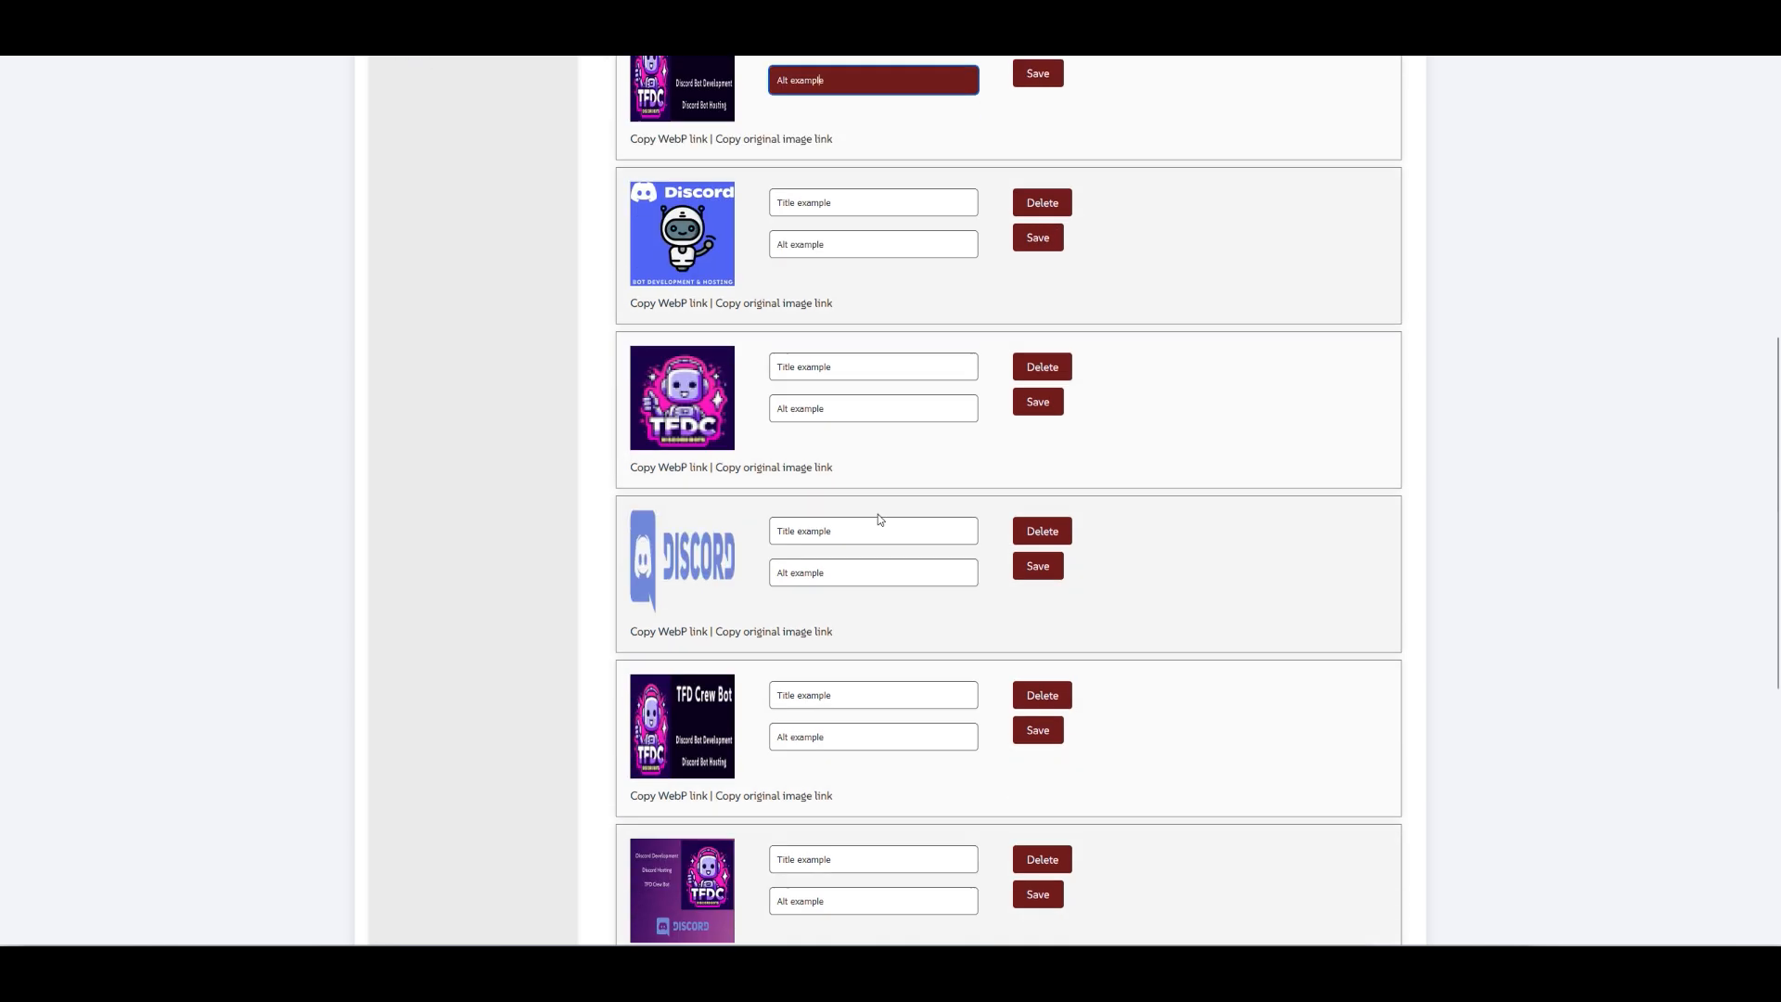
scroll(867, 556, "up", 2)
scroll(846, 523, "up", 10)
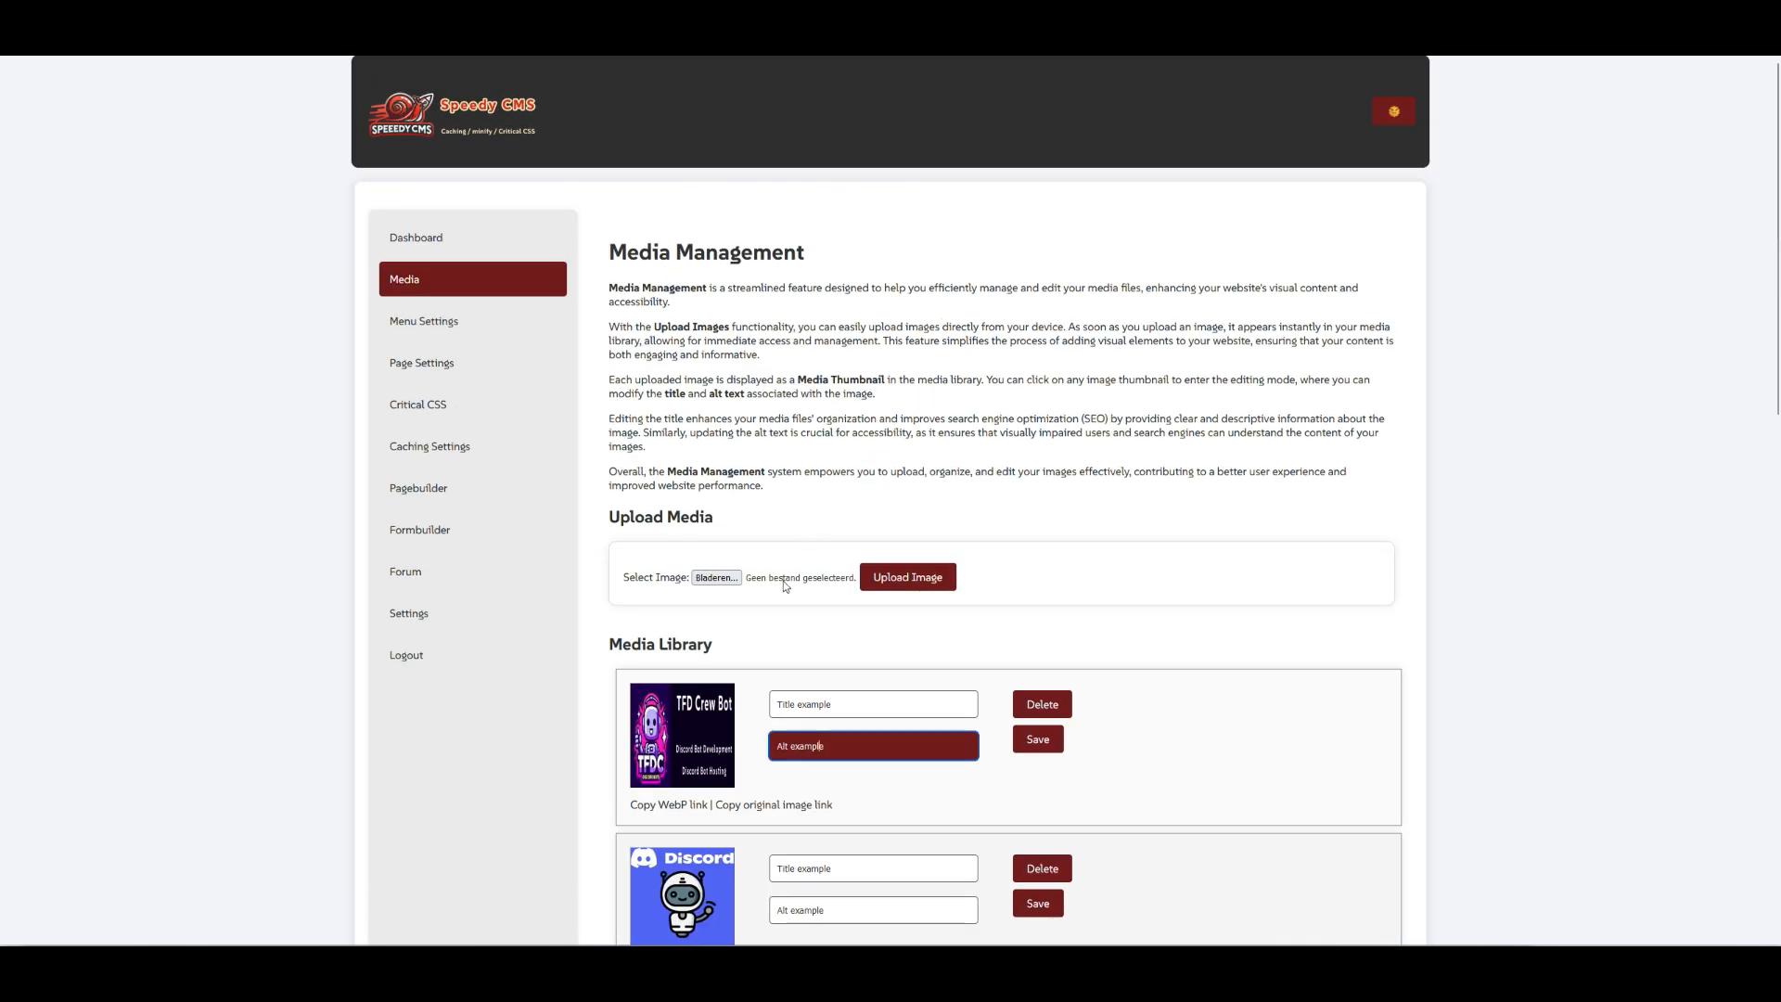
Step: Open Menu Settings, choose English as the menu language and go to the name field for adding a menu
left_click(469, 334)
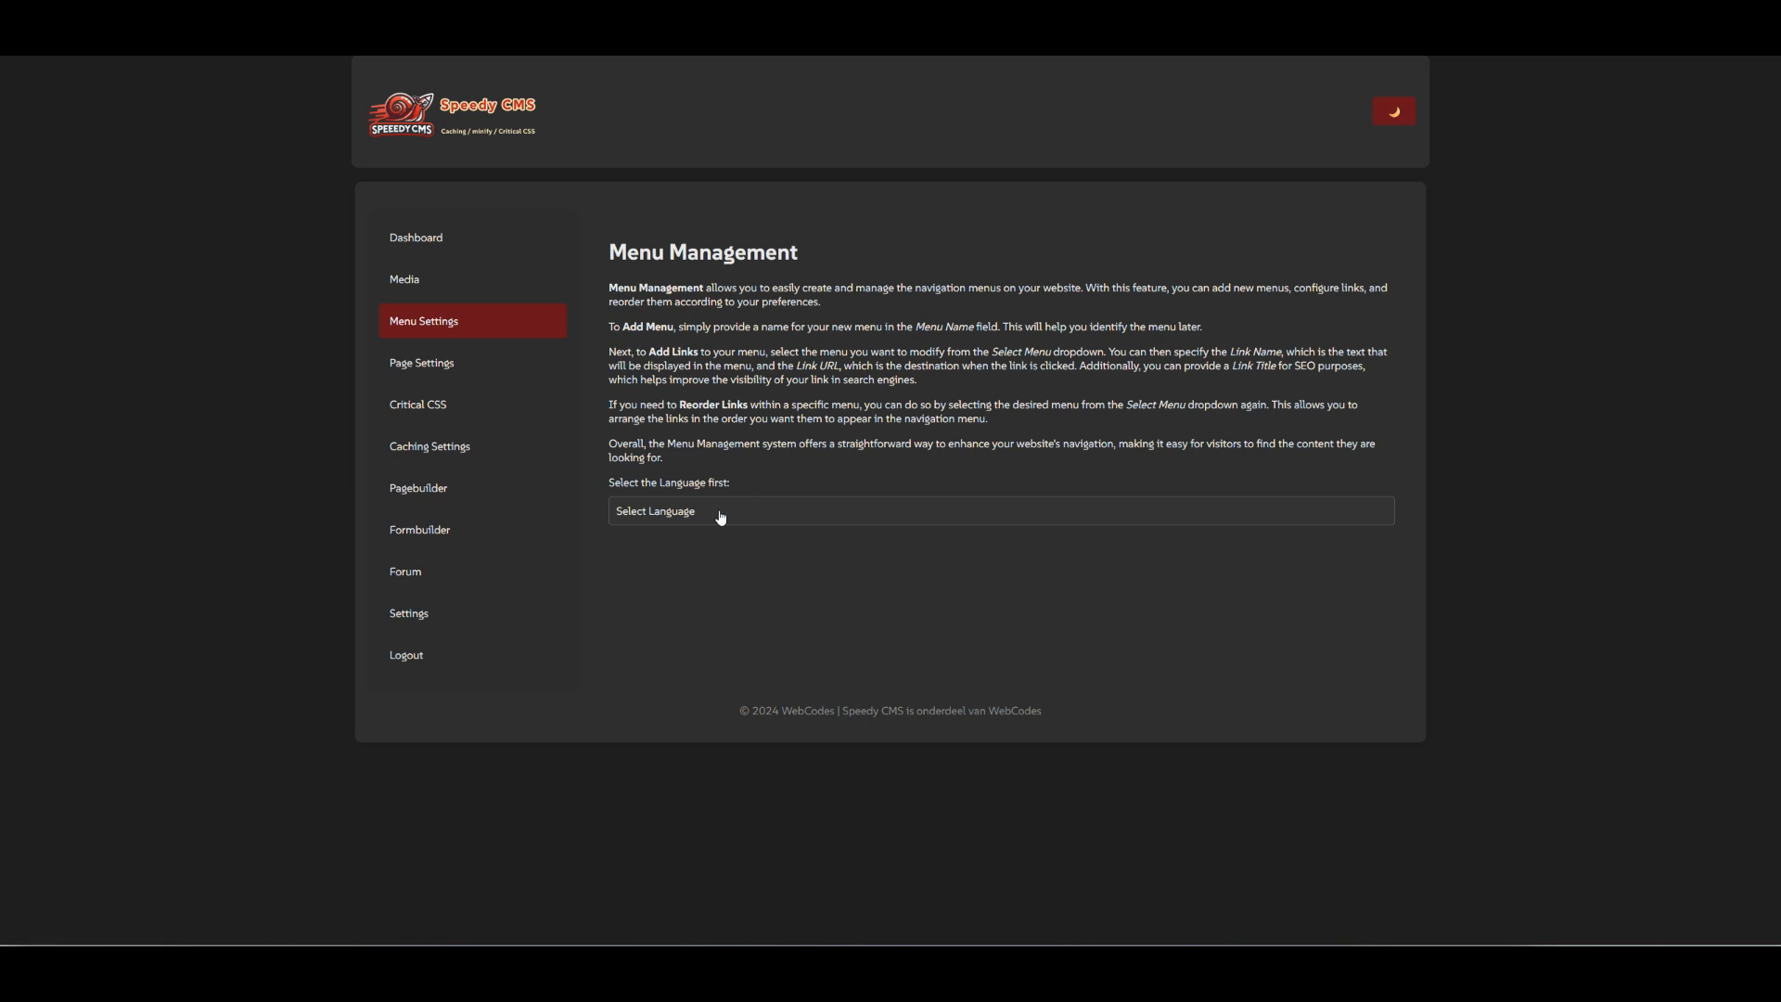
left_click(708, 511)
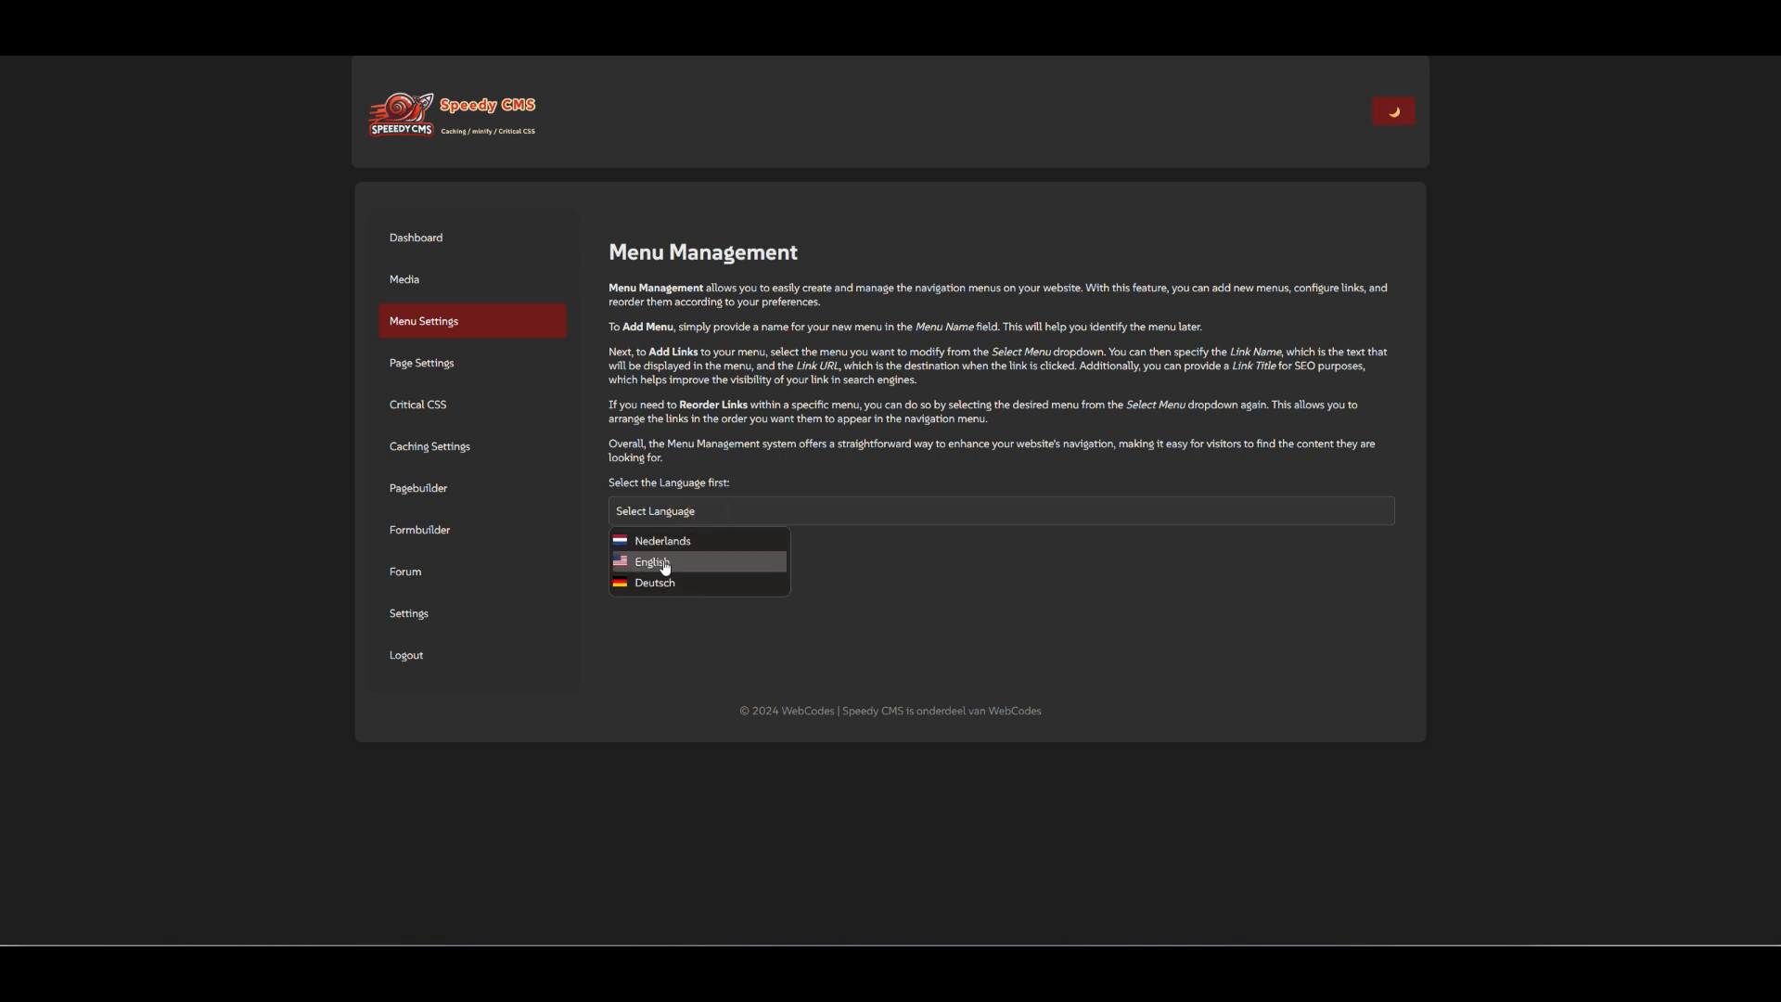
left_click(665, 564)
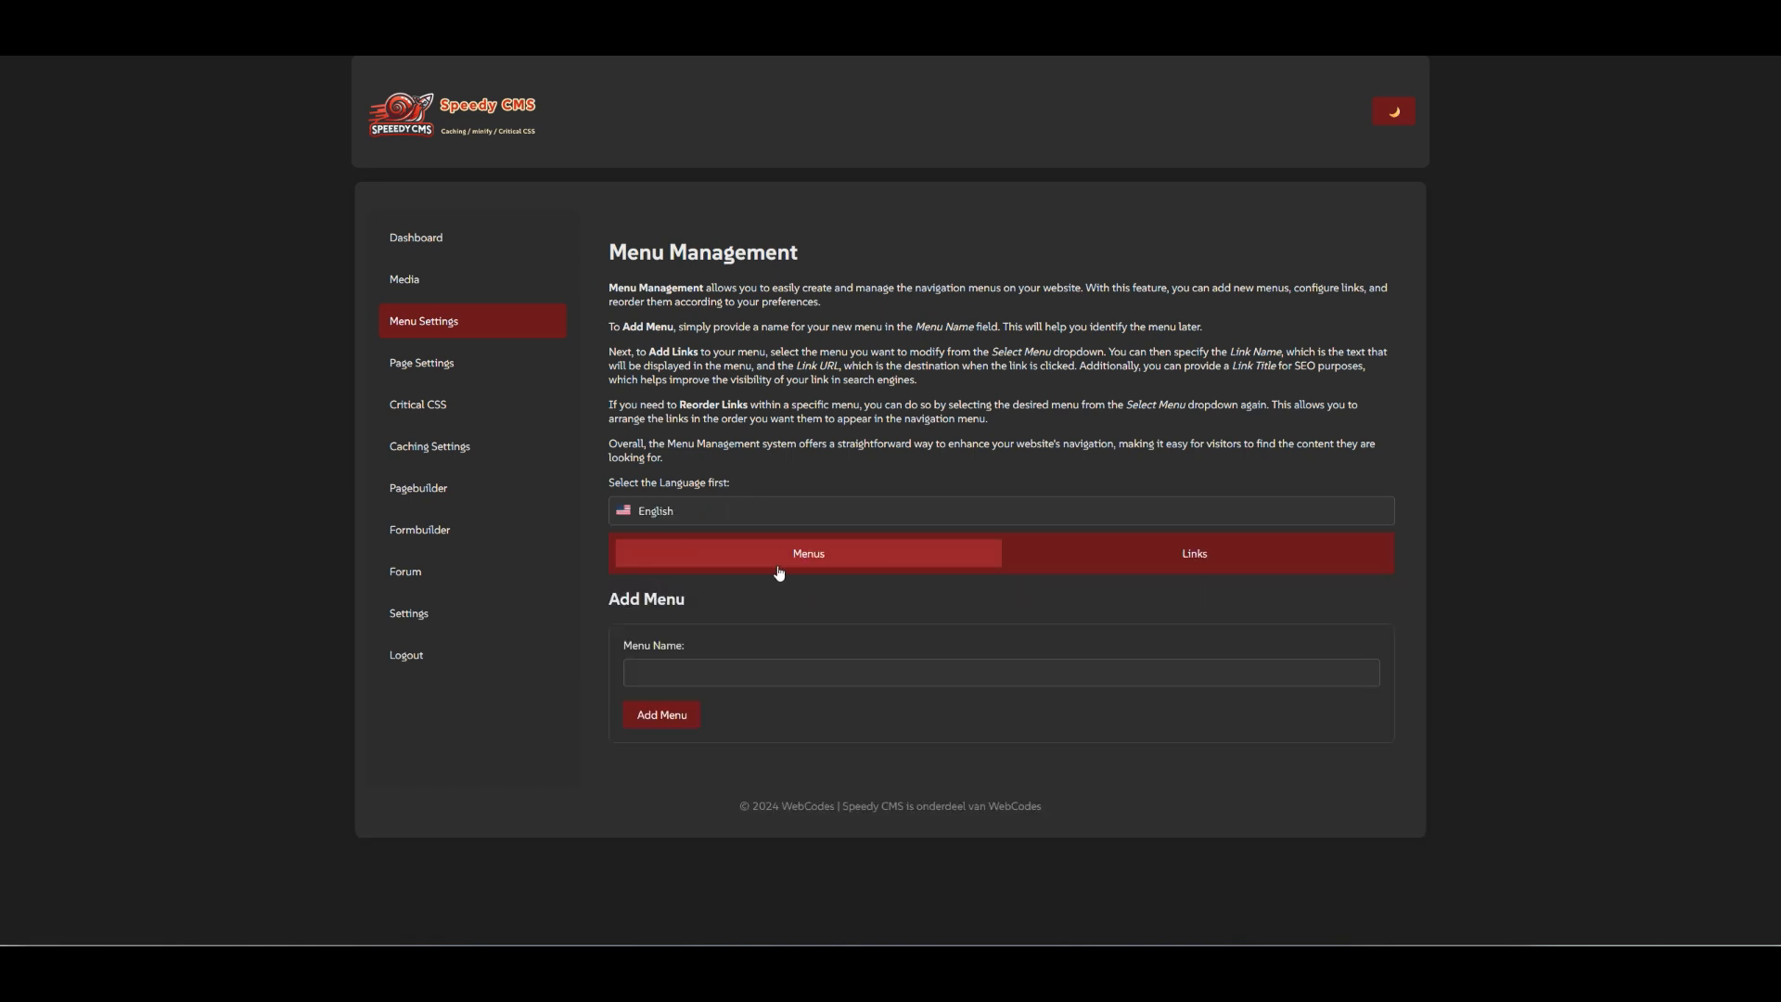
left_click(747, 676)
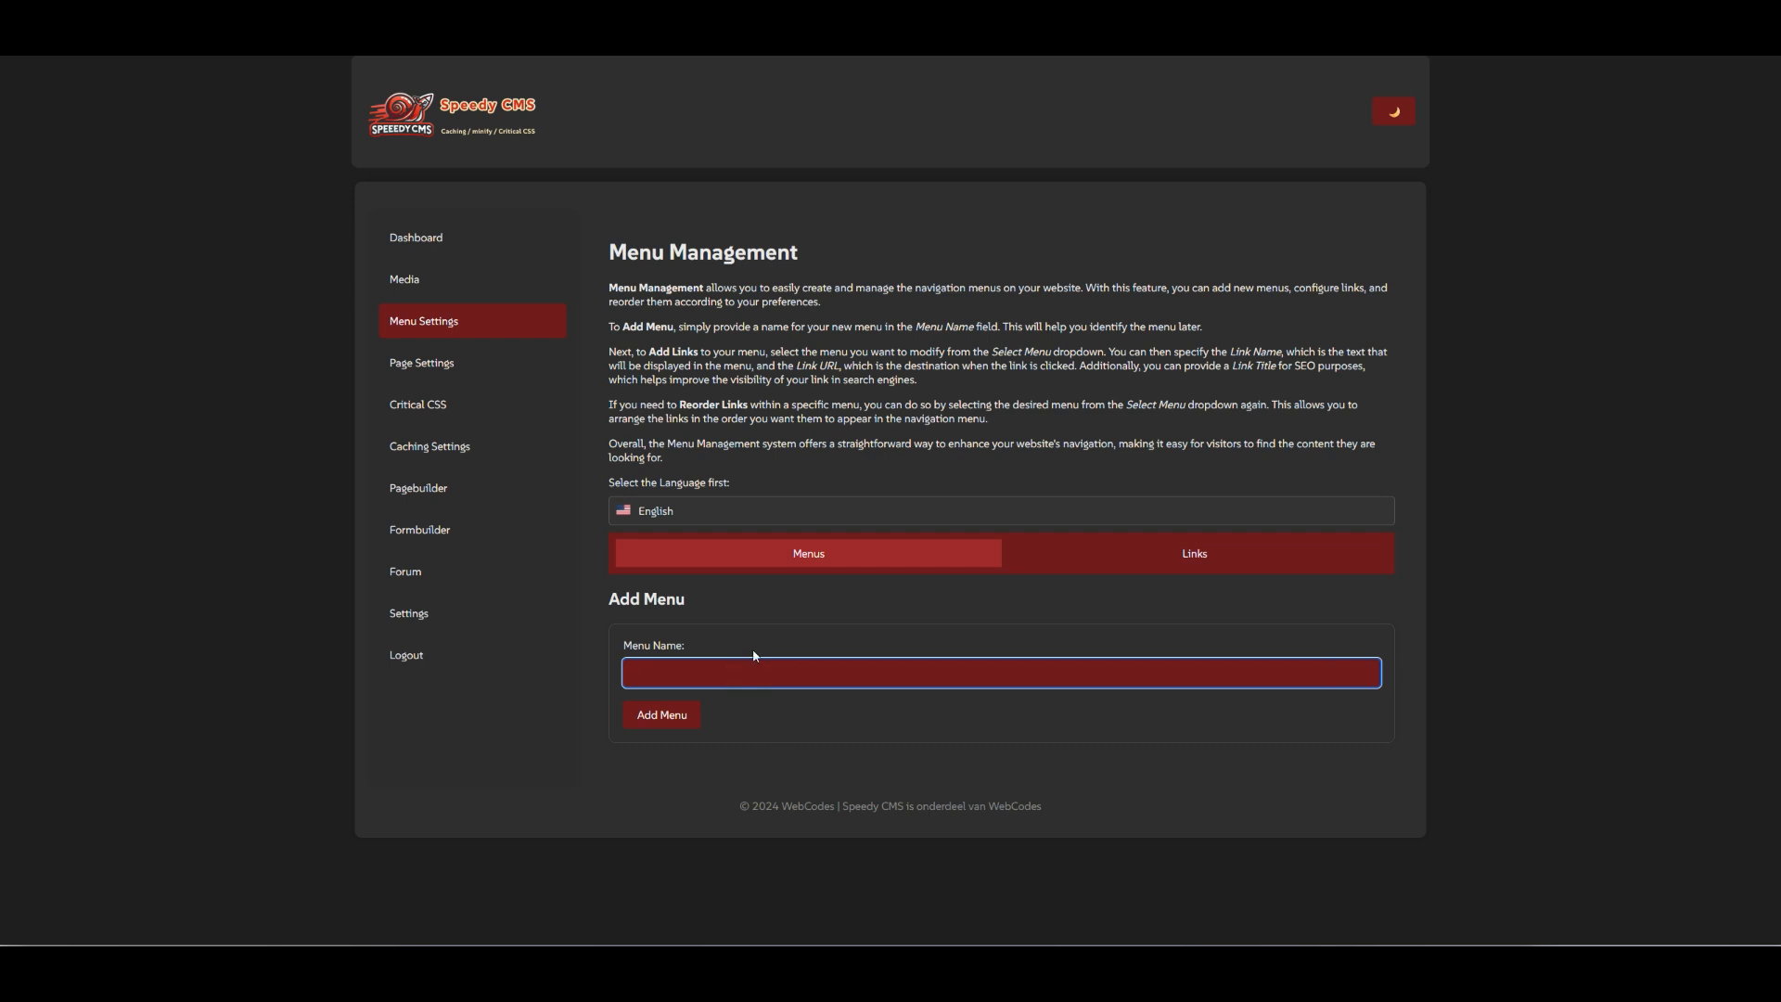
Step: Show the menu links and load Main Menu (English) under Reorder Links, trying out the Home link's drag ordering
left_click(1193, 554)
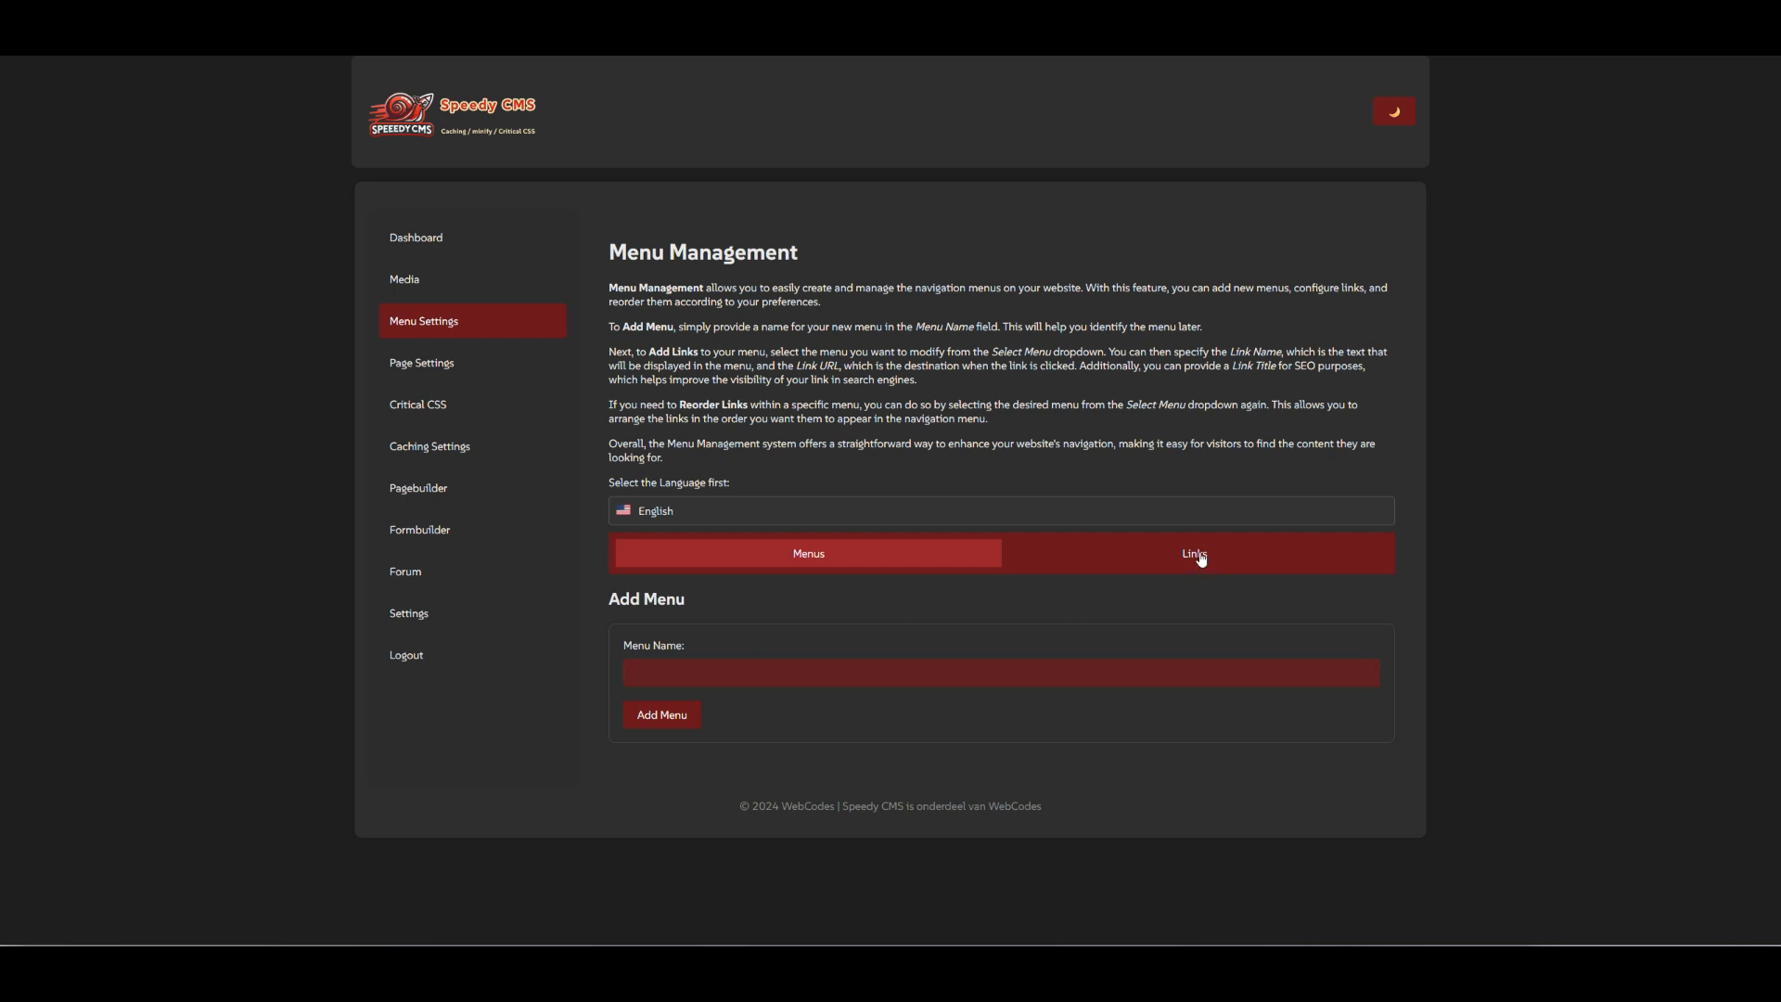
scroll(1054, 688, "down", 3)
left_click(756, 771)
left_click(721, 810)
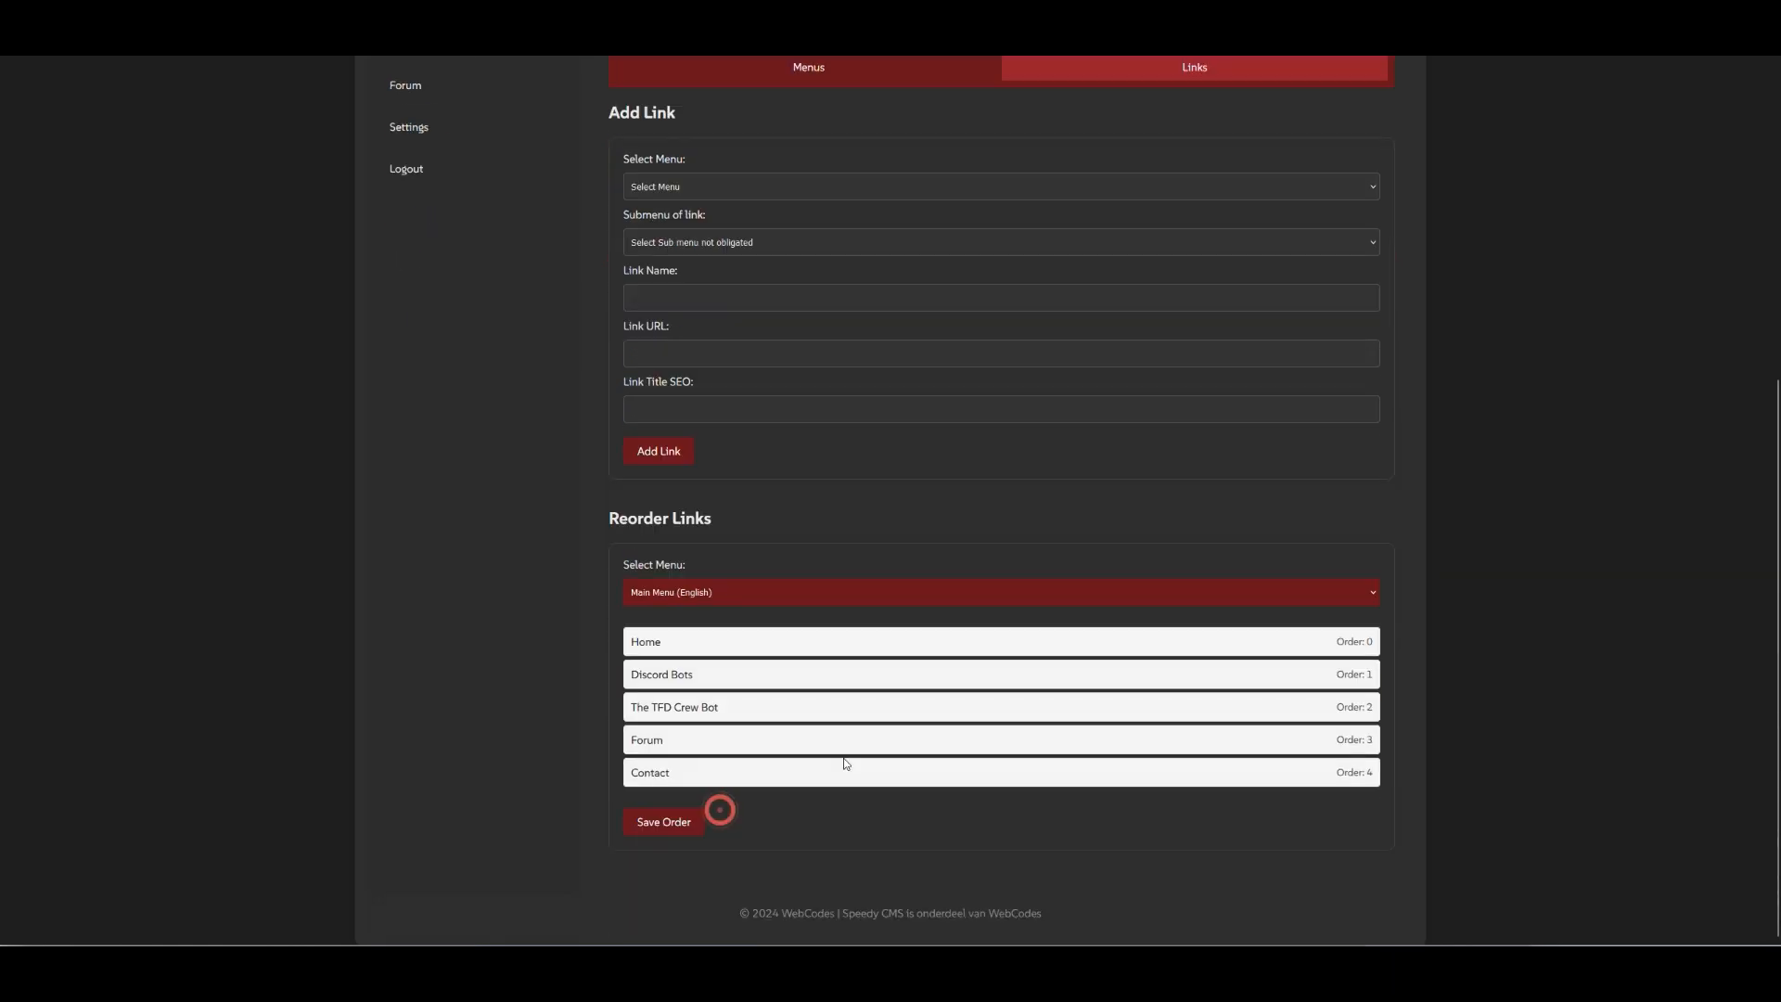
mouse_move(710, 642)
left_mouse_down()
mouse_move(710, 763)
mouse_move(698, 649)
left_mouse_up()
Step: Choose Main Menu (English) for a new link and check which parent links are offered for a submenu
scroll(793, 631, "up", 5)
scroll(788, 580, "down", 2)
left_click(791, 535)
left_click(719, 572)
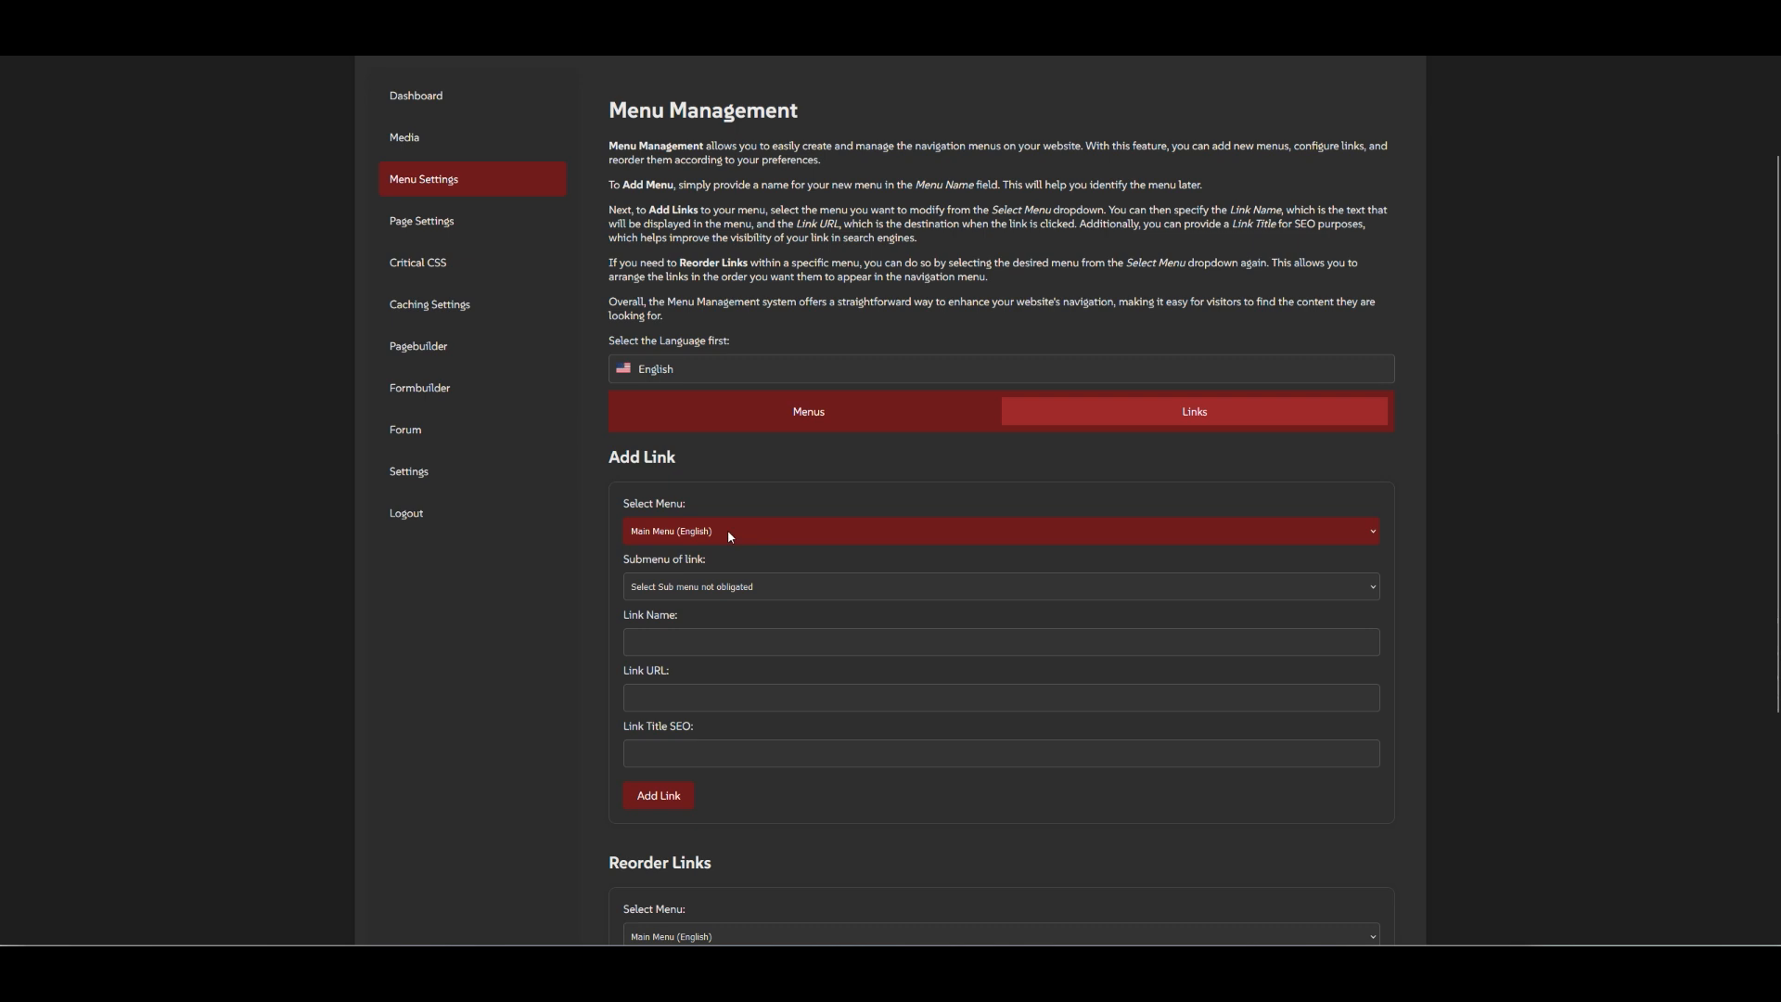
left_click(727, 586)
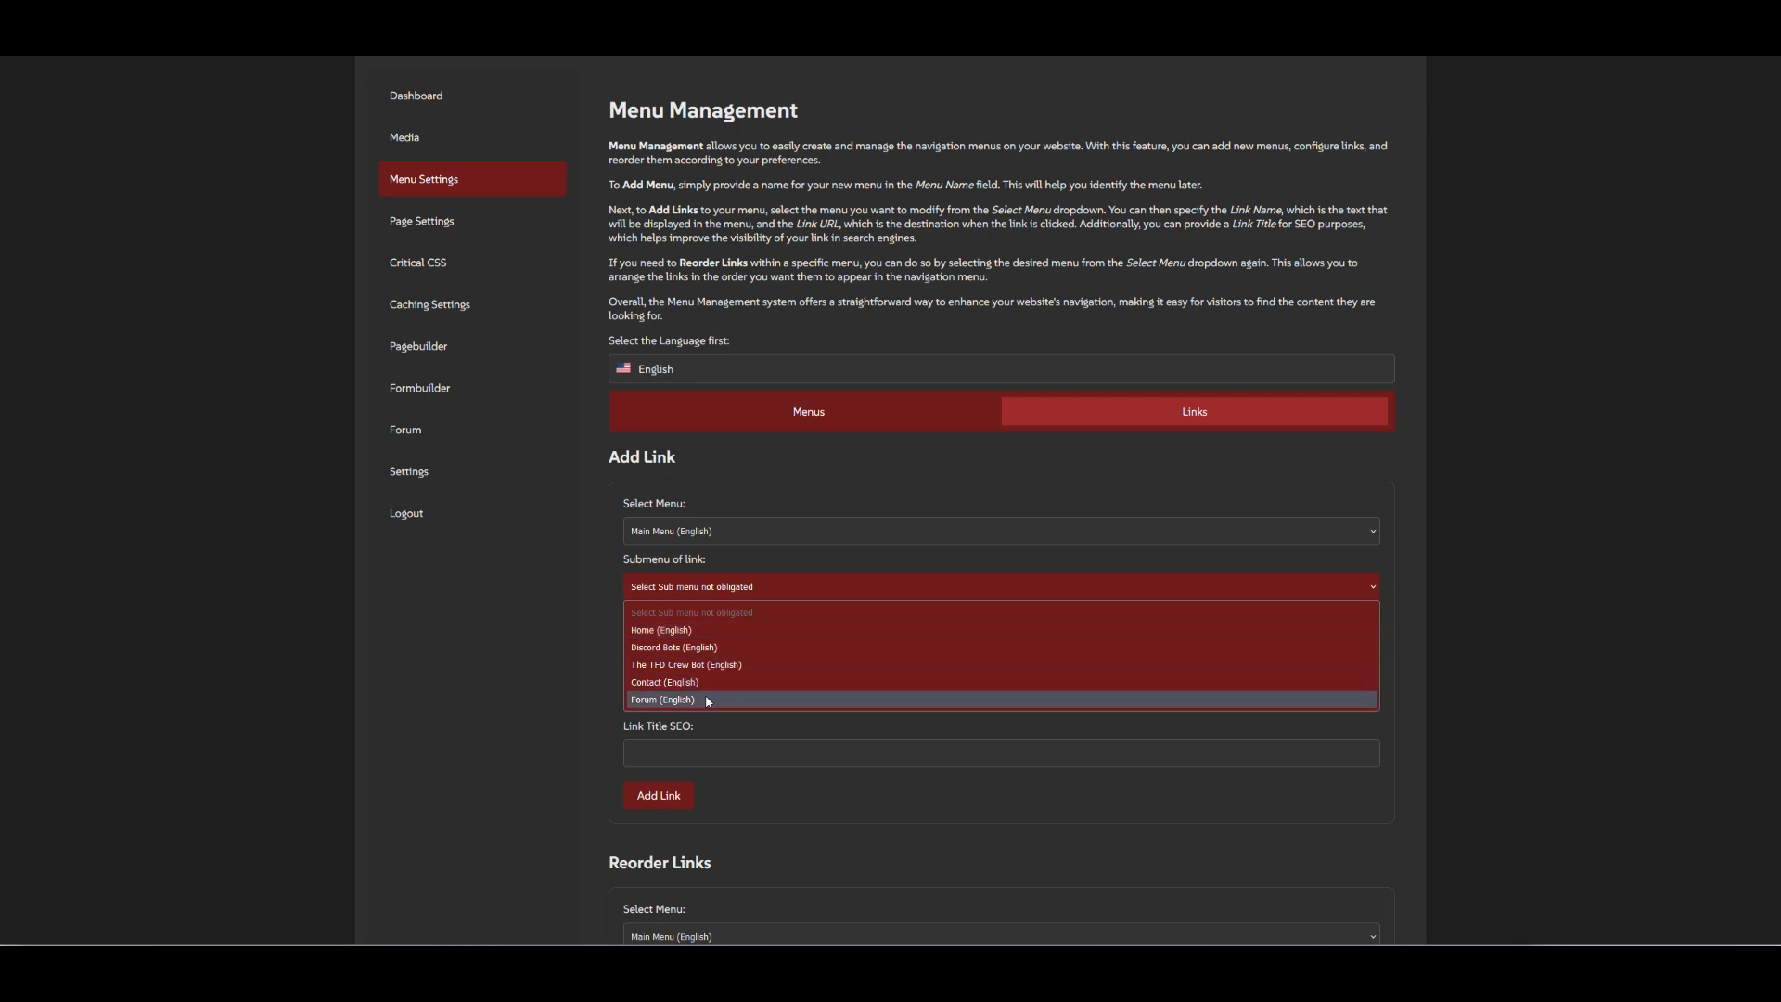
left_click(705, 591)
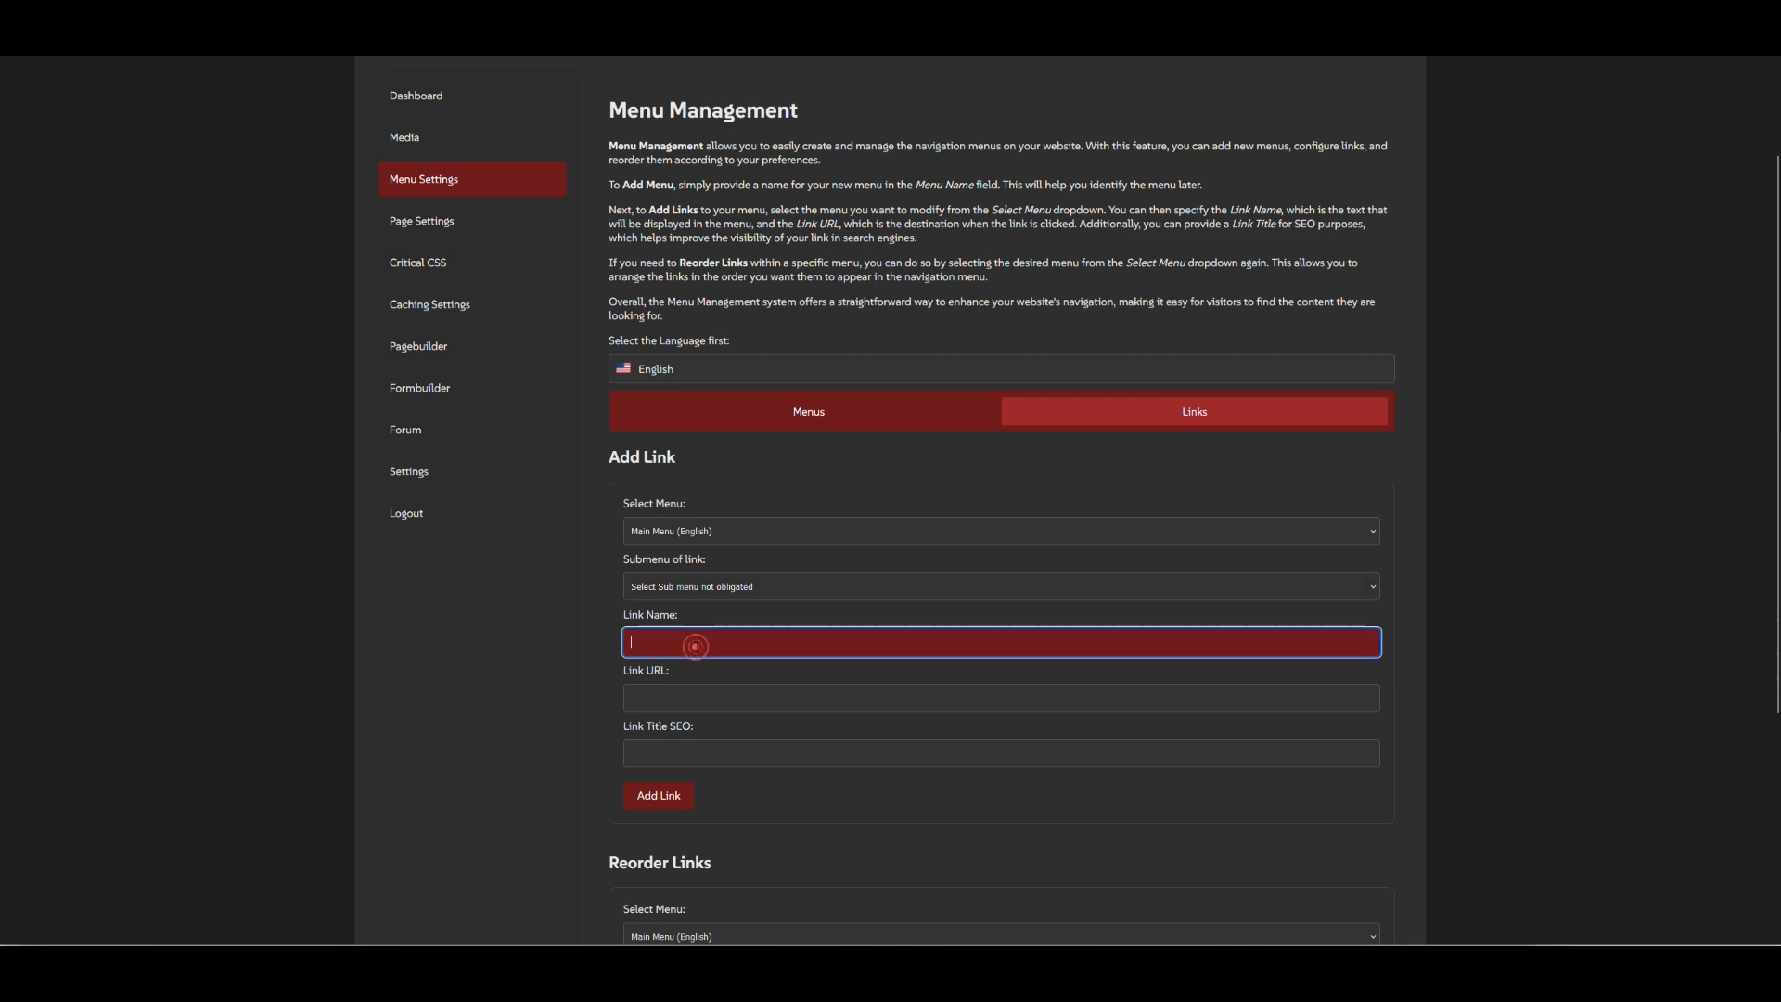
Step: Fill in the new link's URL as add-something-self and go to its SEO title field
left_click(694, 699)
left_click(691, 692)
left_click(691, 692)
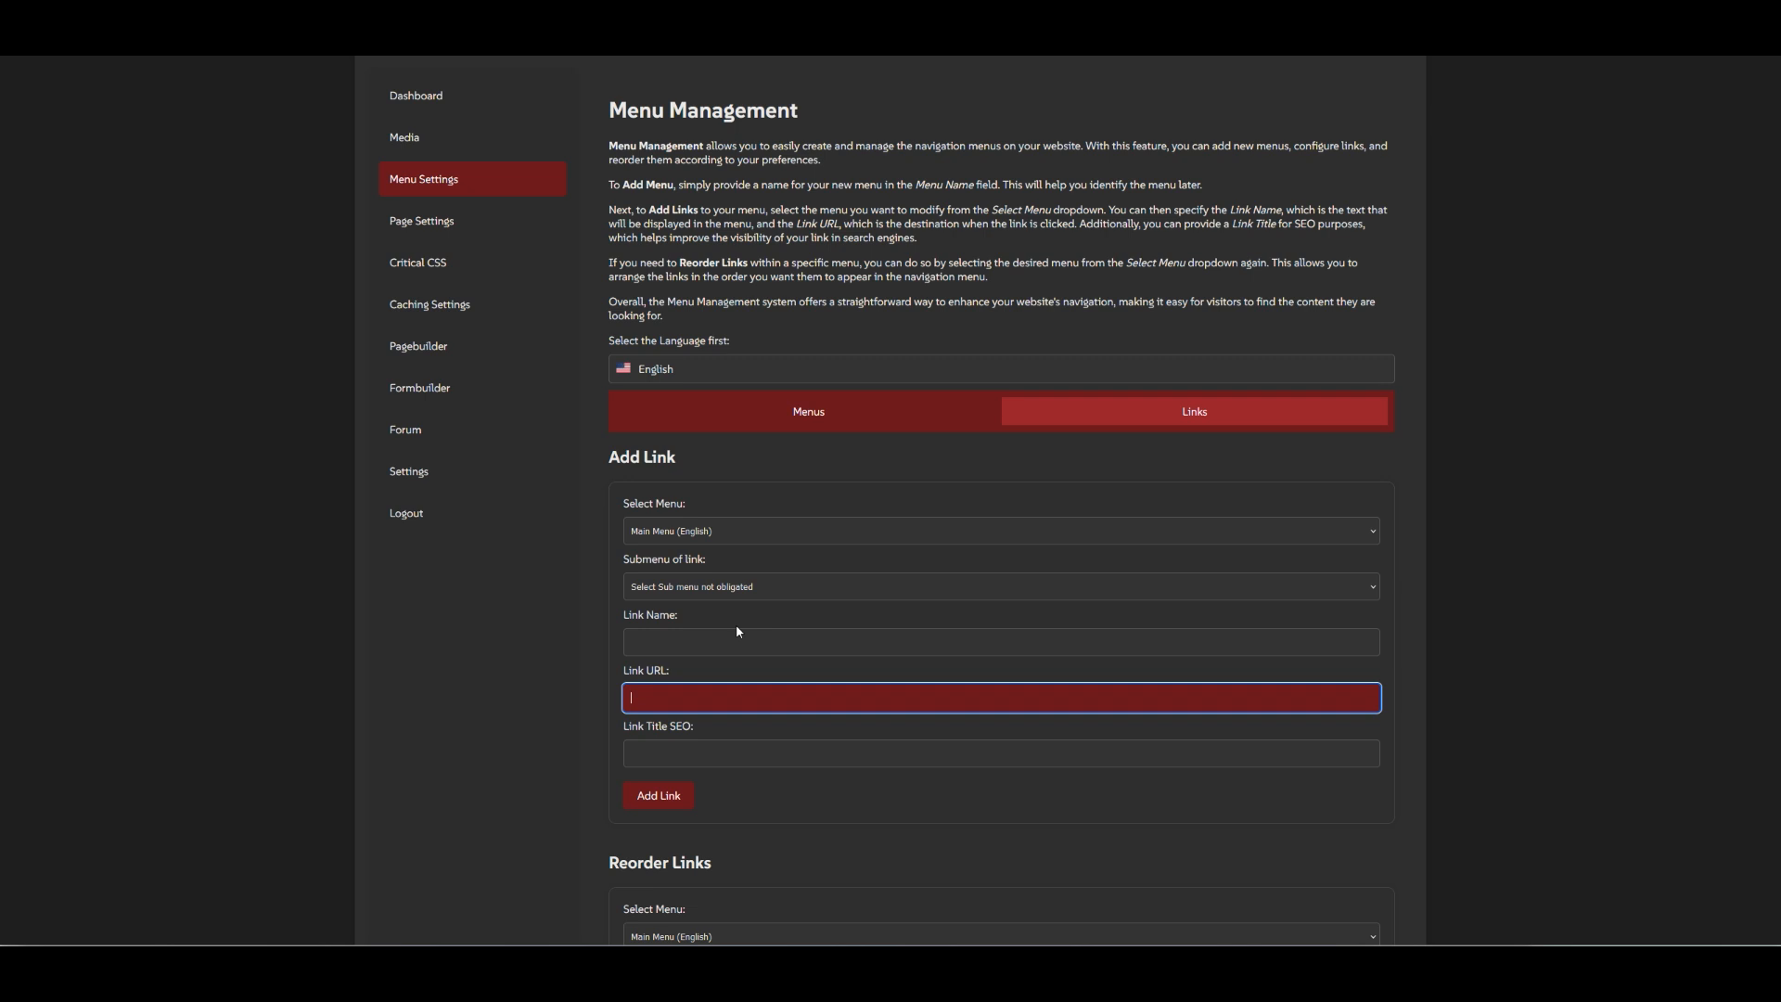
type("add-something-self")
scroll(719, 655, "down", 2)
left_click(714, 620)
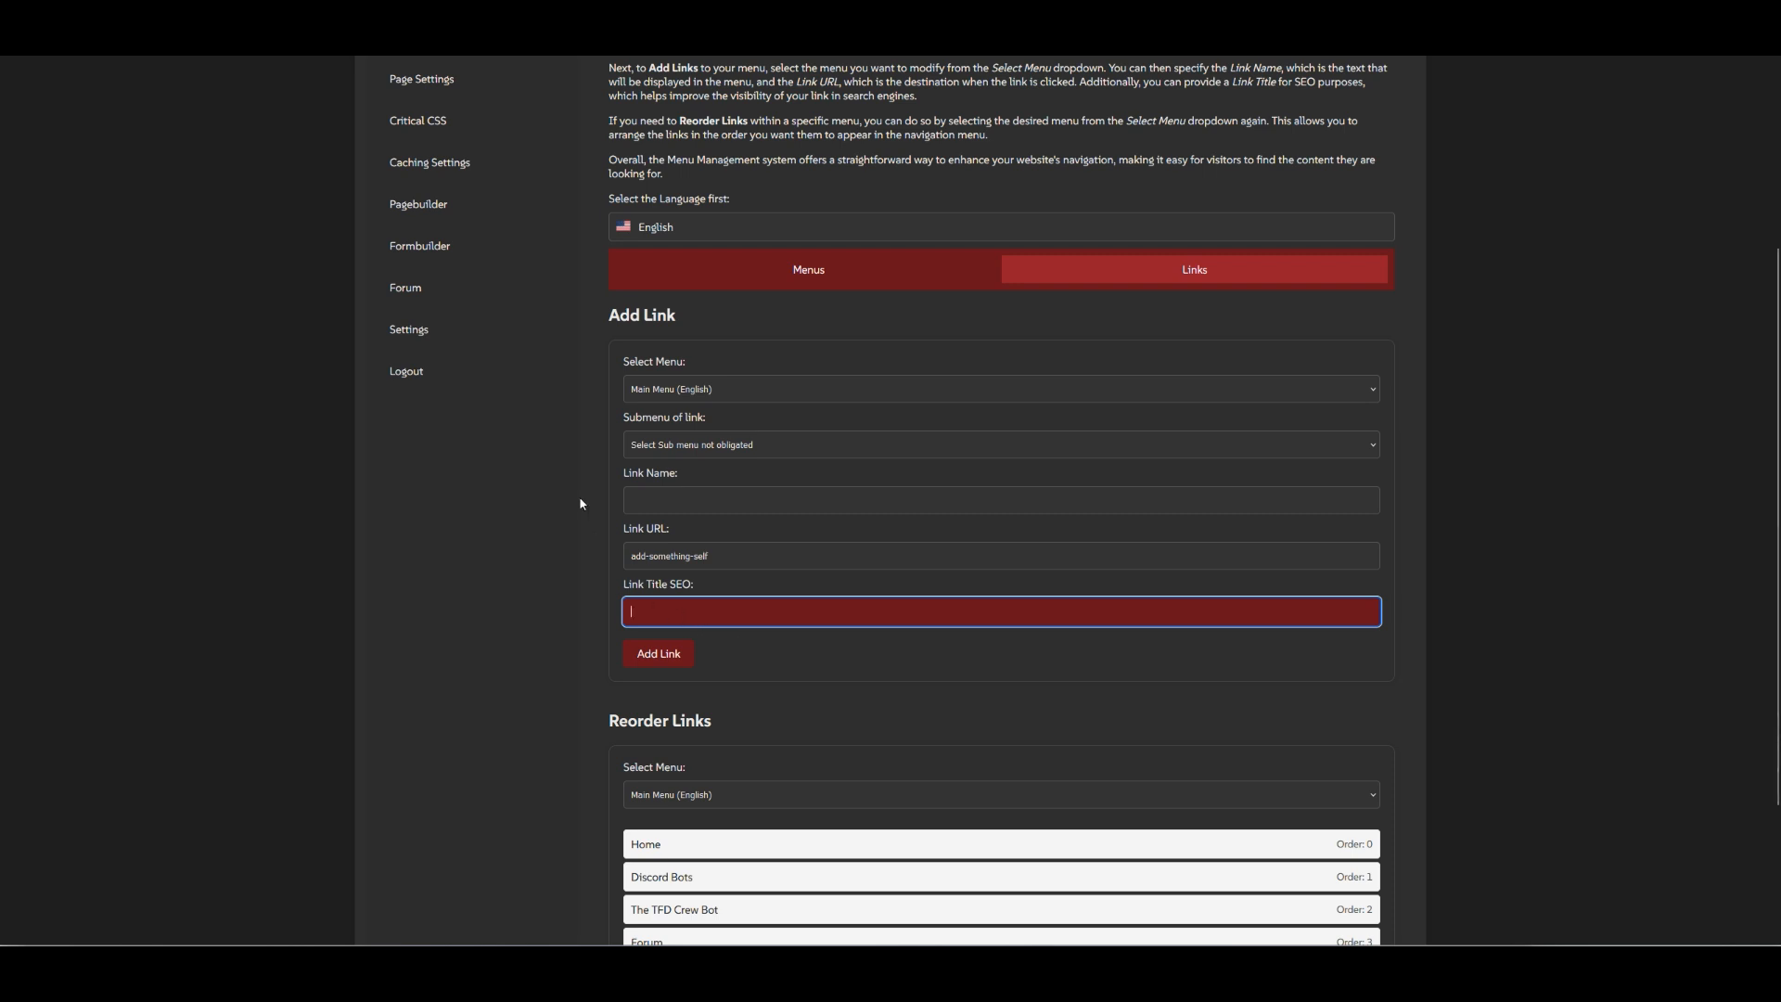
Step: Open Page Settings, check the available page languages and show the Language Management forms
scroll(579, 496, "up", 3)
left_click(432, 364)
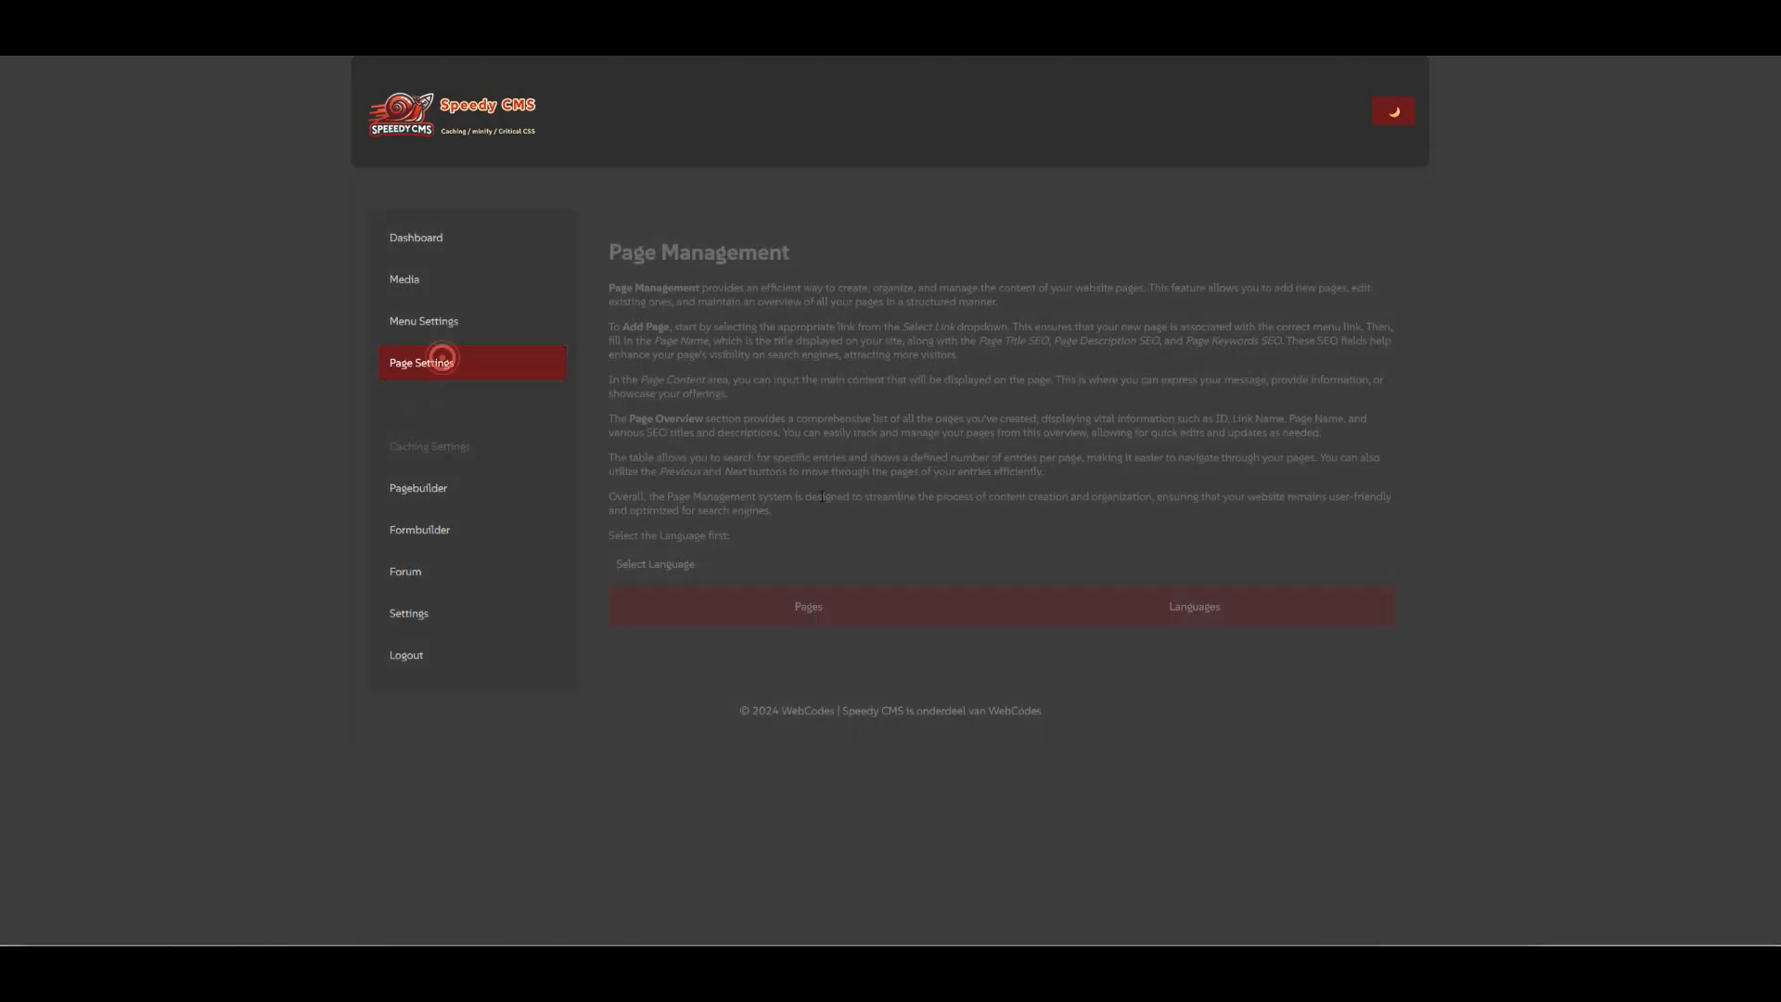
left_click(799, 570)
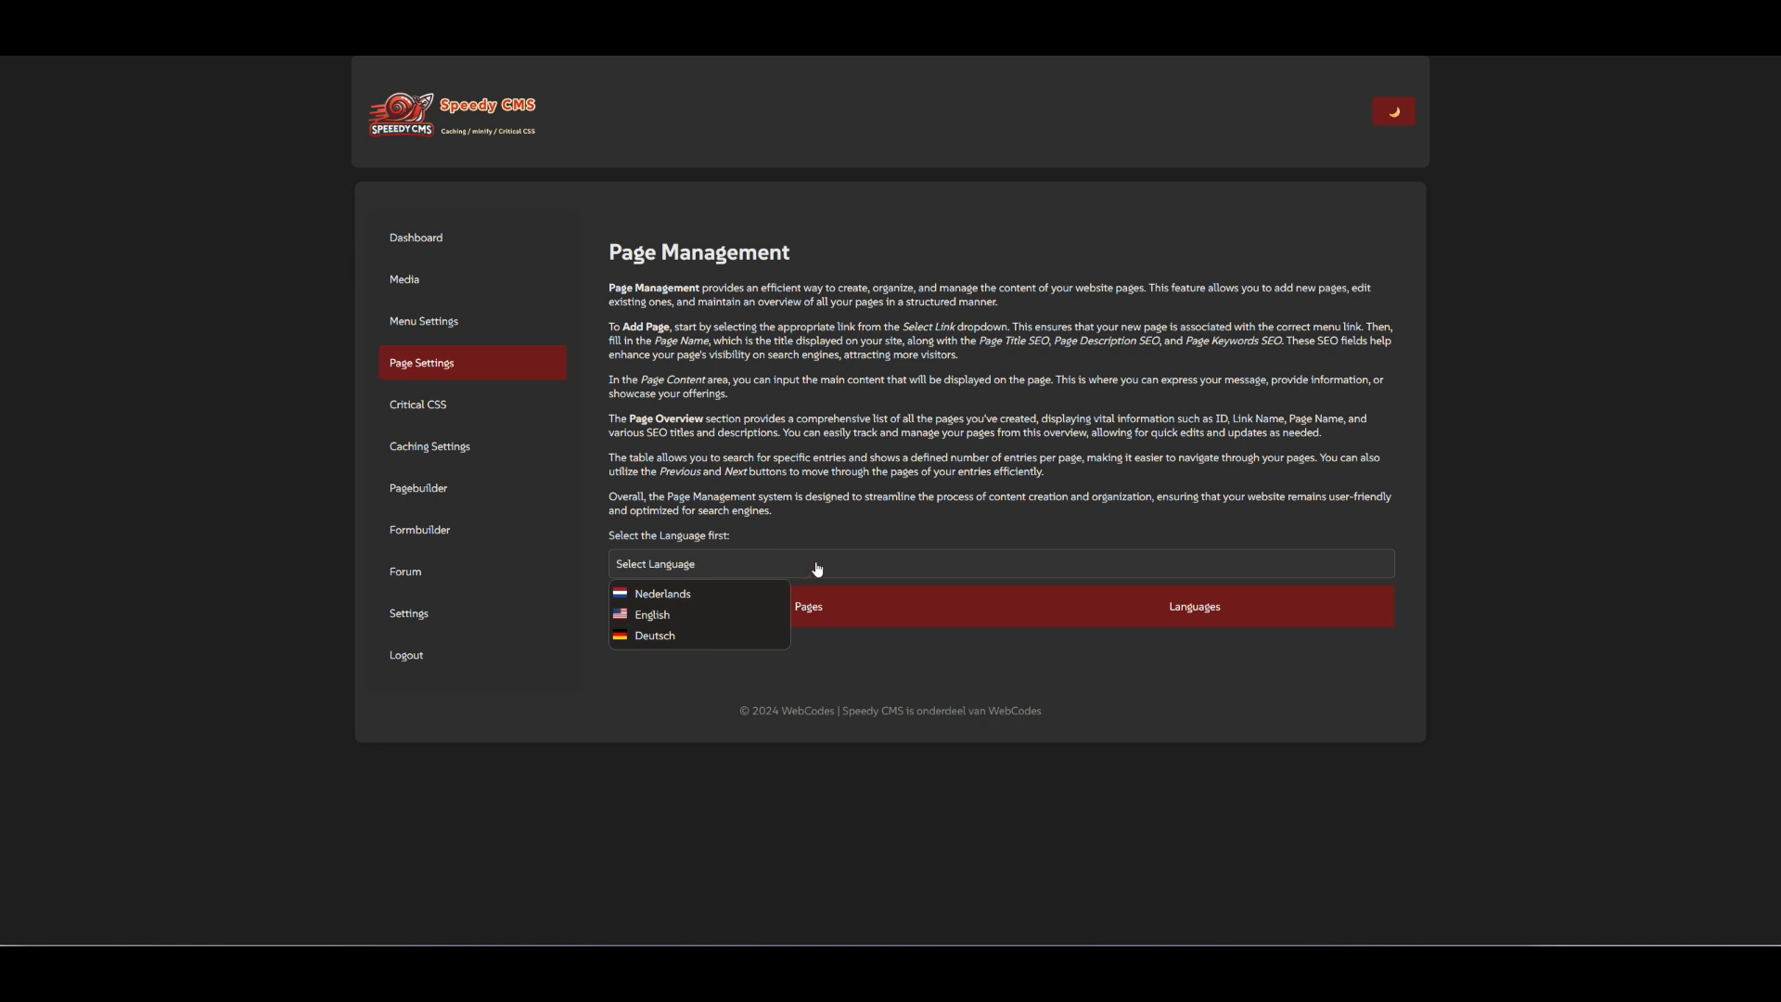
left_click(814, 562)
left_click(1211, 607)
scroll(908, 512, "down", 3)
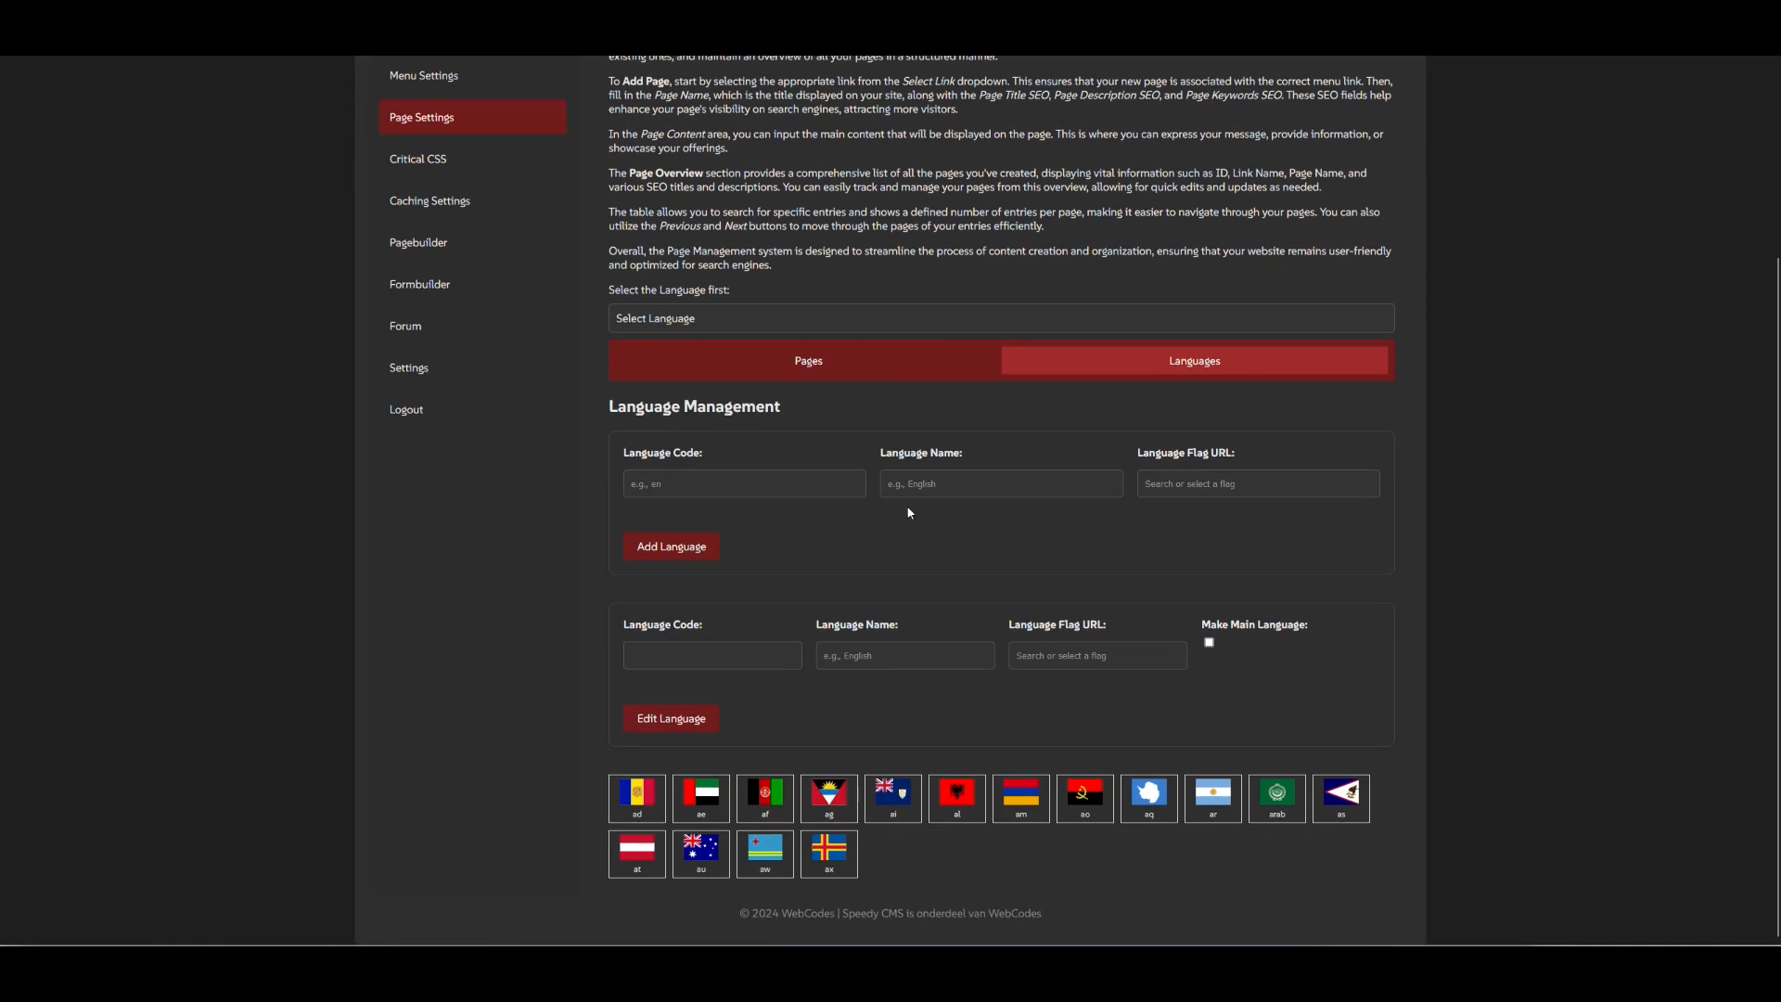
Step: Examine the language code fields for adding and editing a language, and try the Make Main Language option
left_click(704, 486)
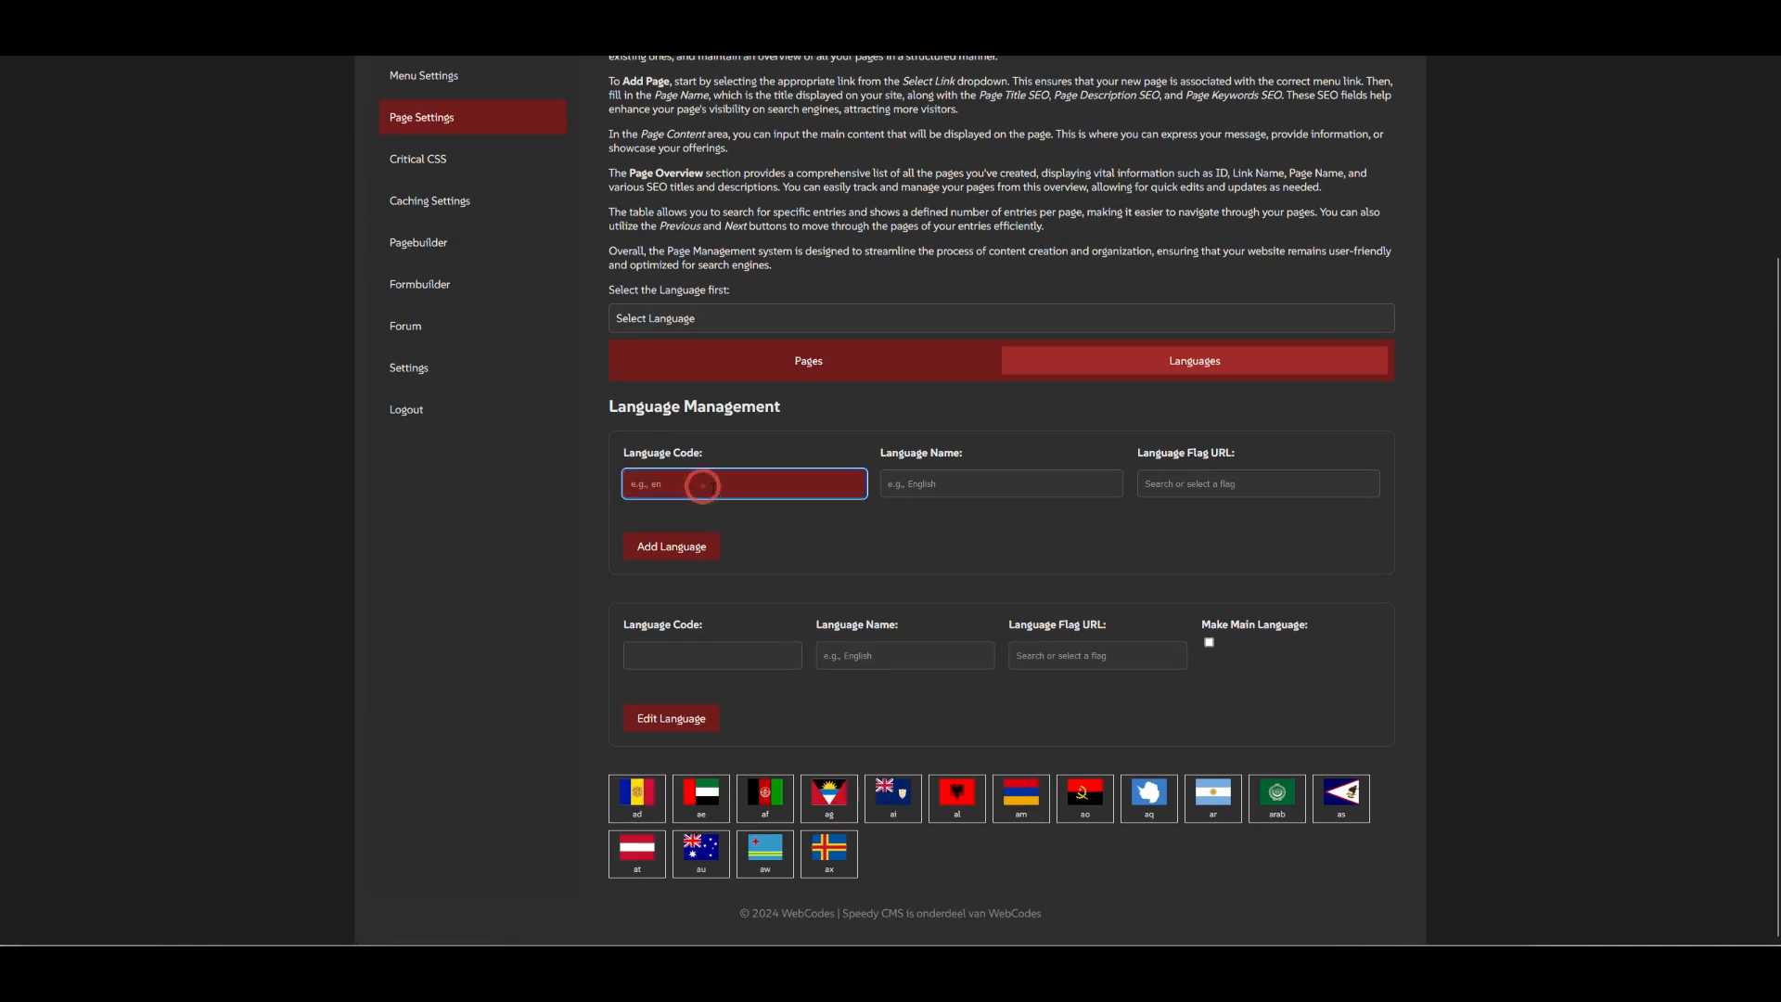
left_click(709, 650)
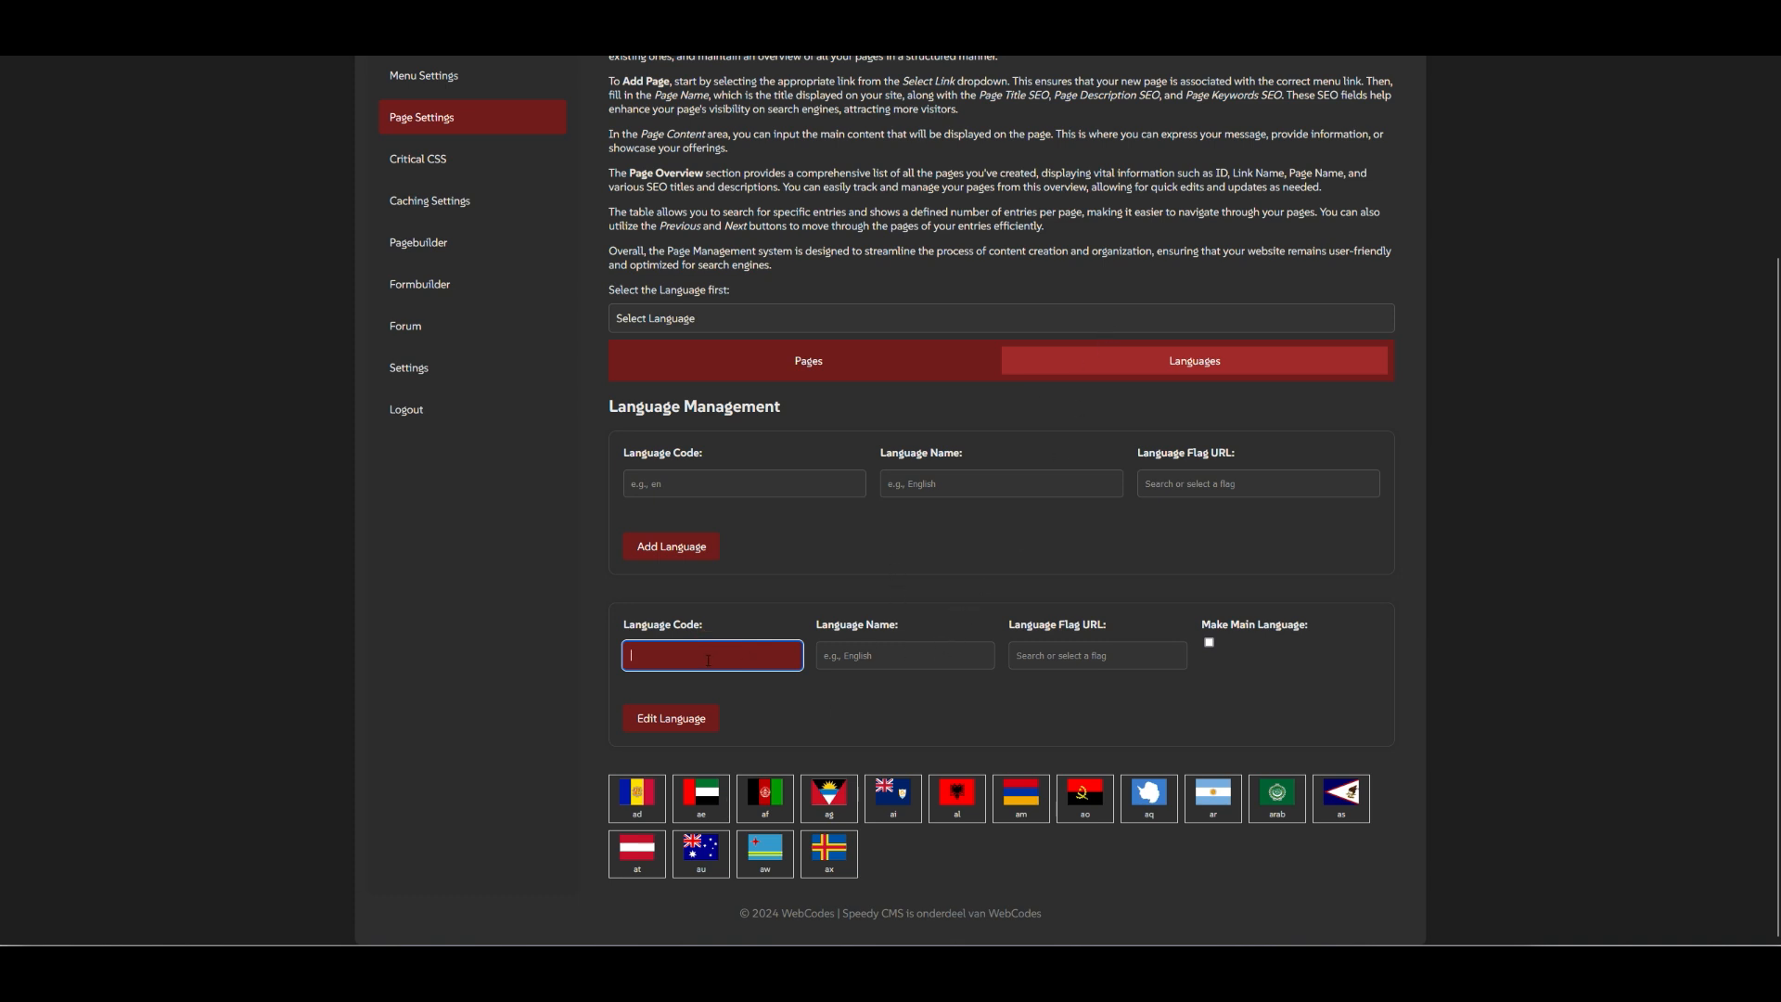
left_click(1208, 645)
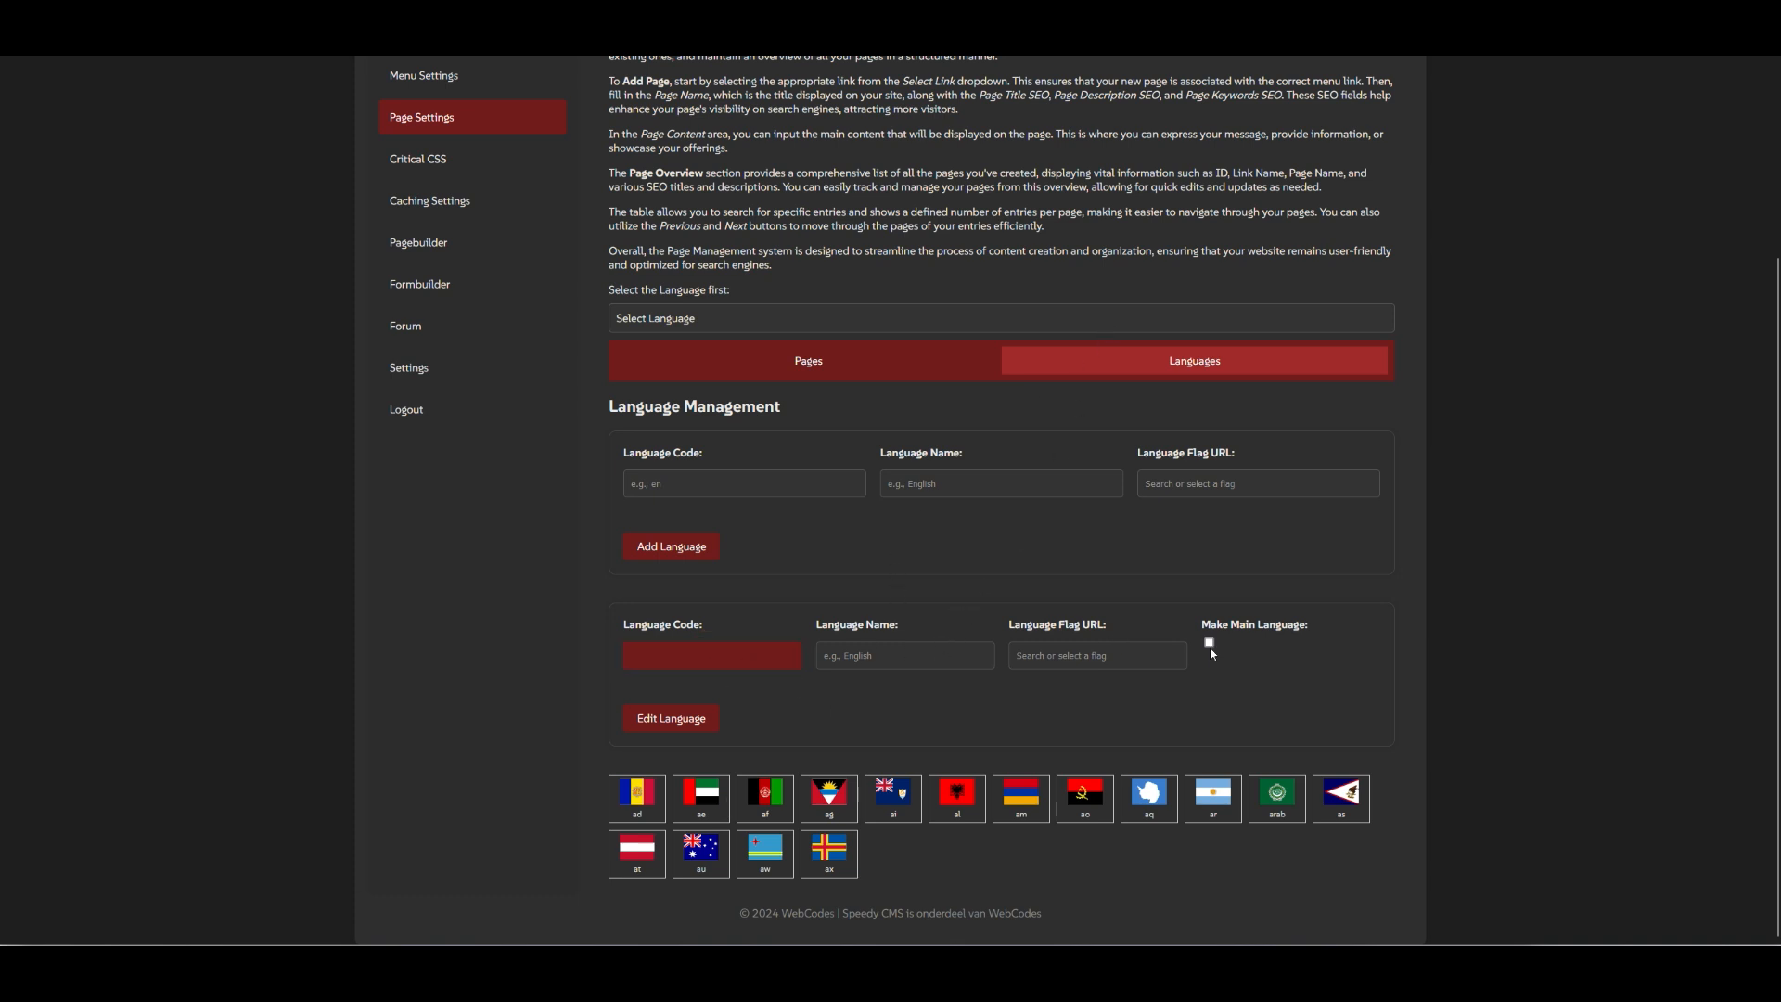
left_click(1209, 642)
left_click(1209, 642)
left_click(1208, 642)
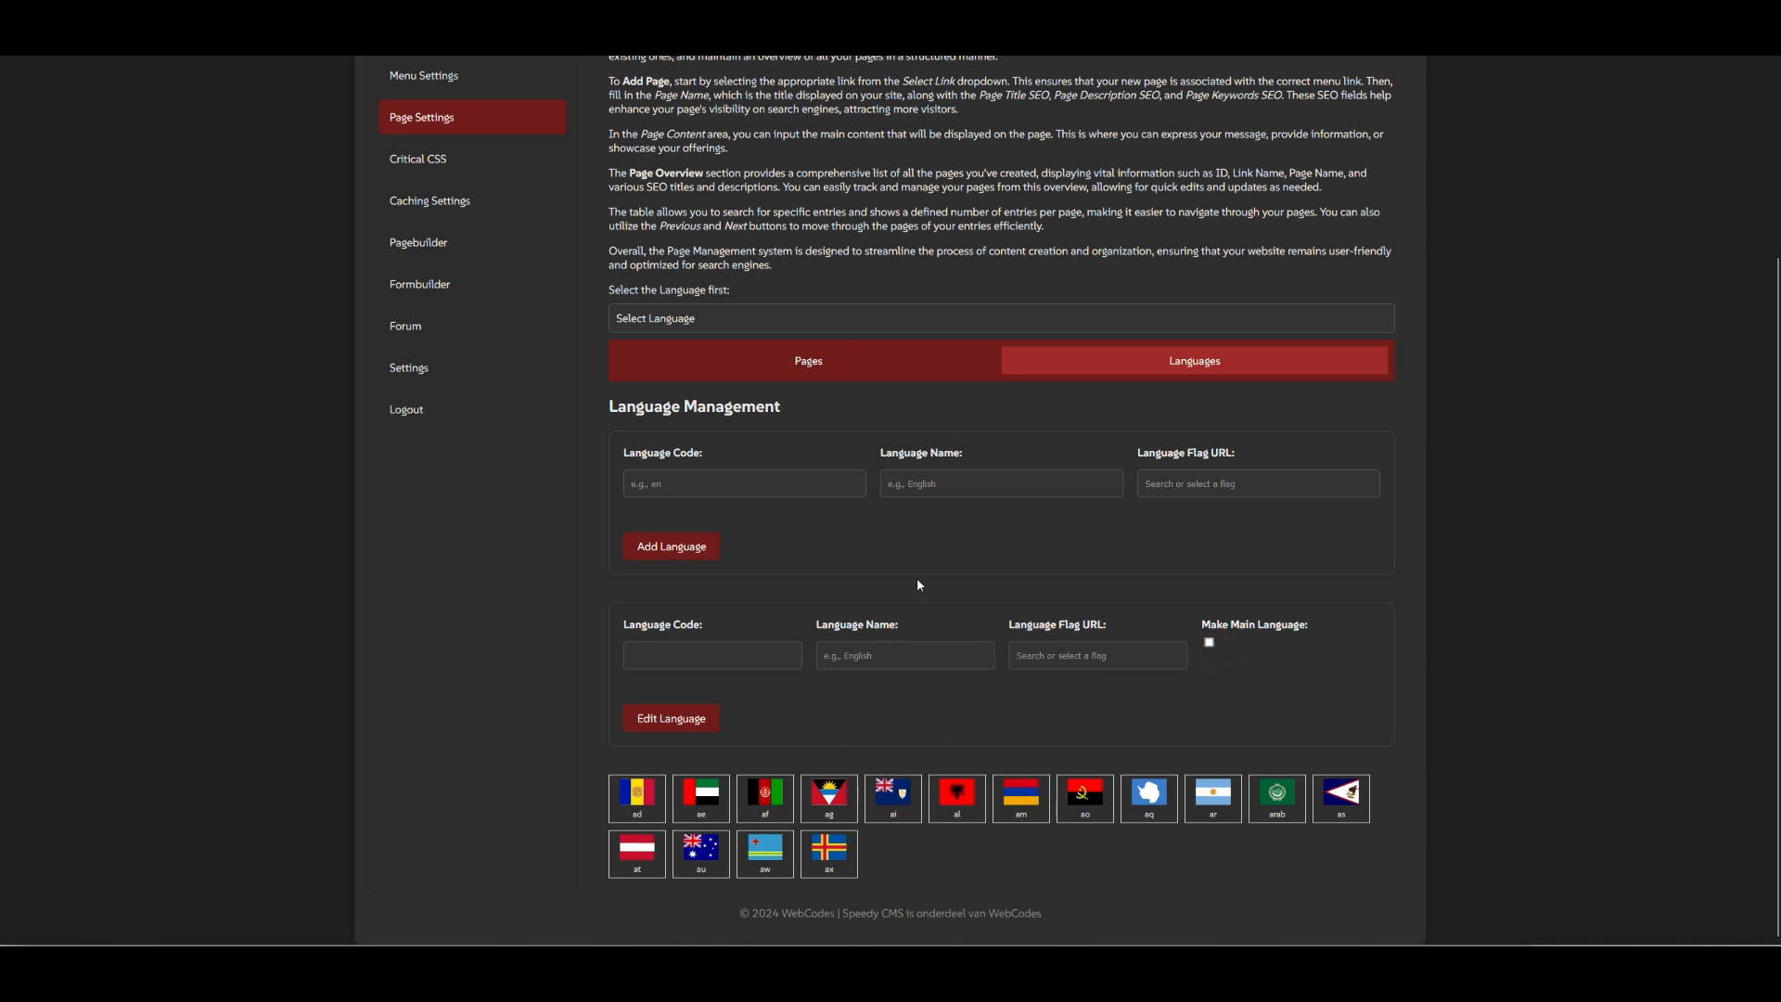
Step: Show the Add Page form and examine its link, page name, SEO and content fields down to the Page Overview
left_click(759, 377)
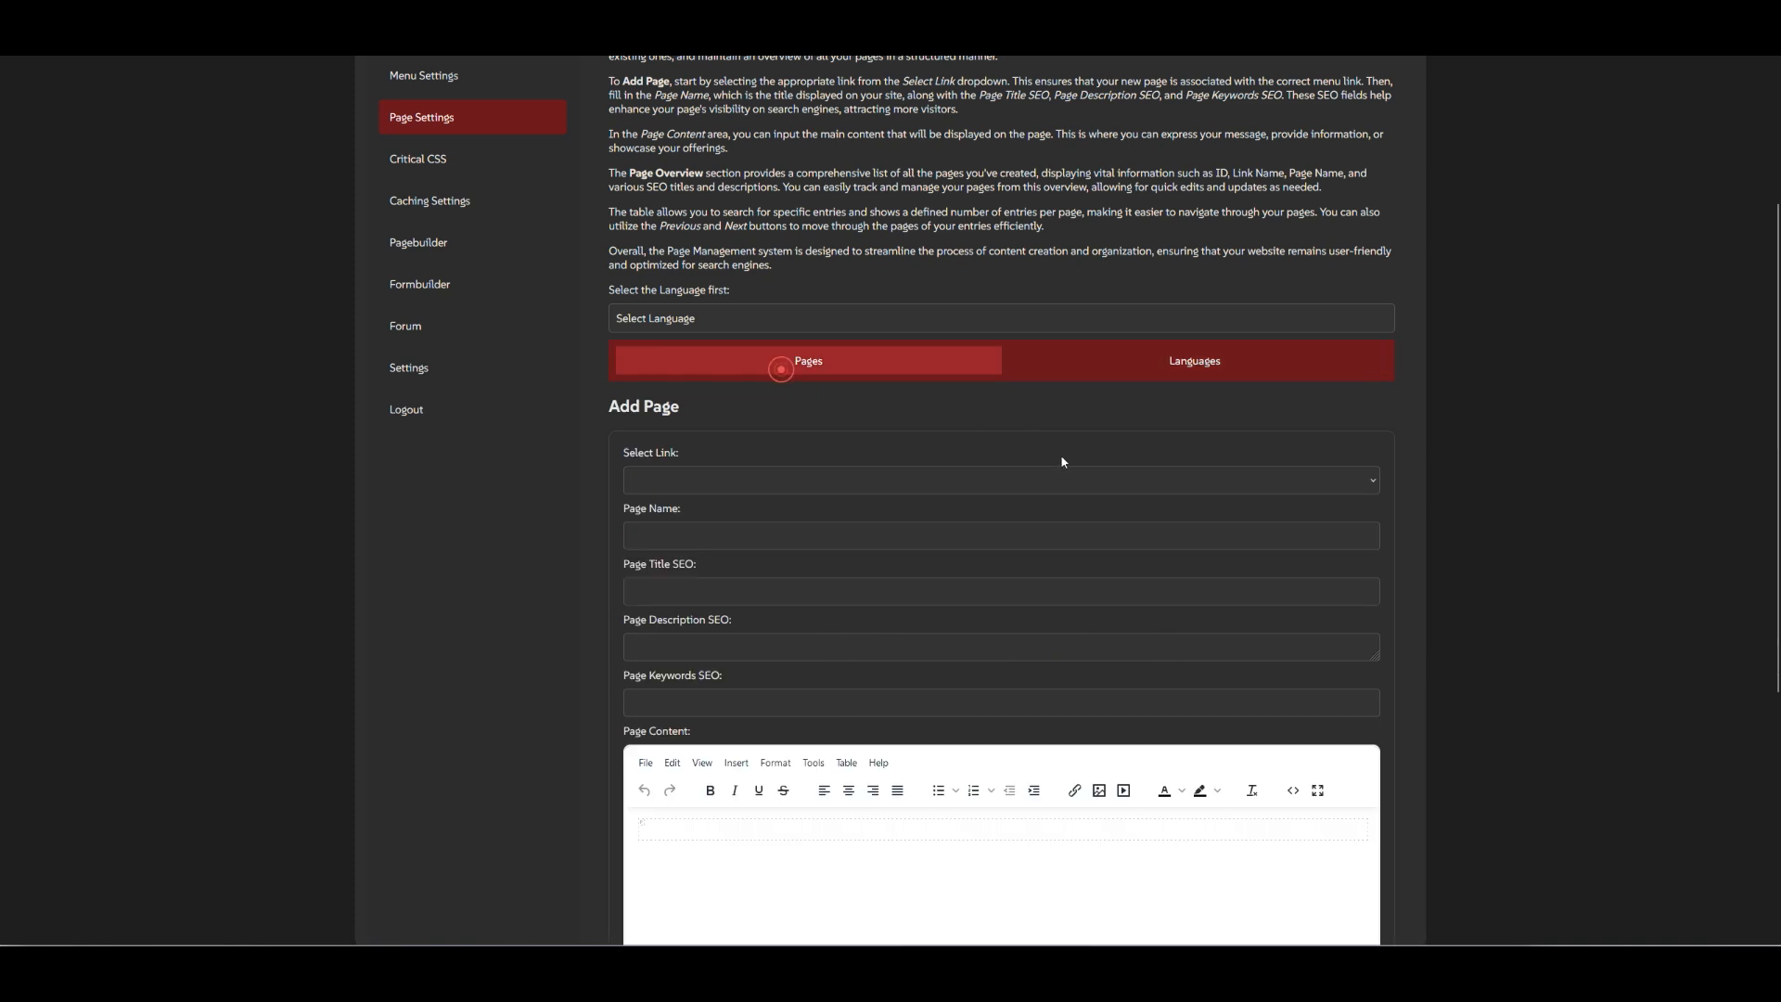
scroll(701, 295, "down", 2)
left_click(684, 335)
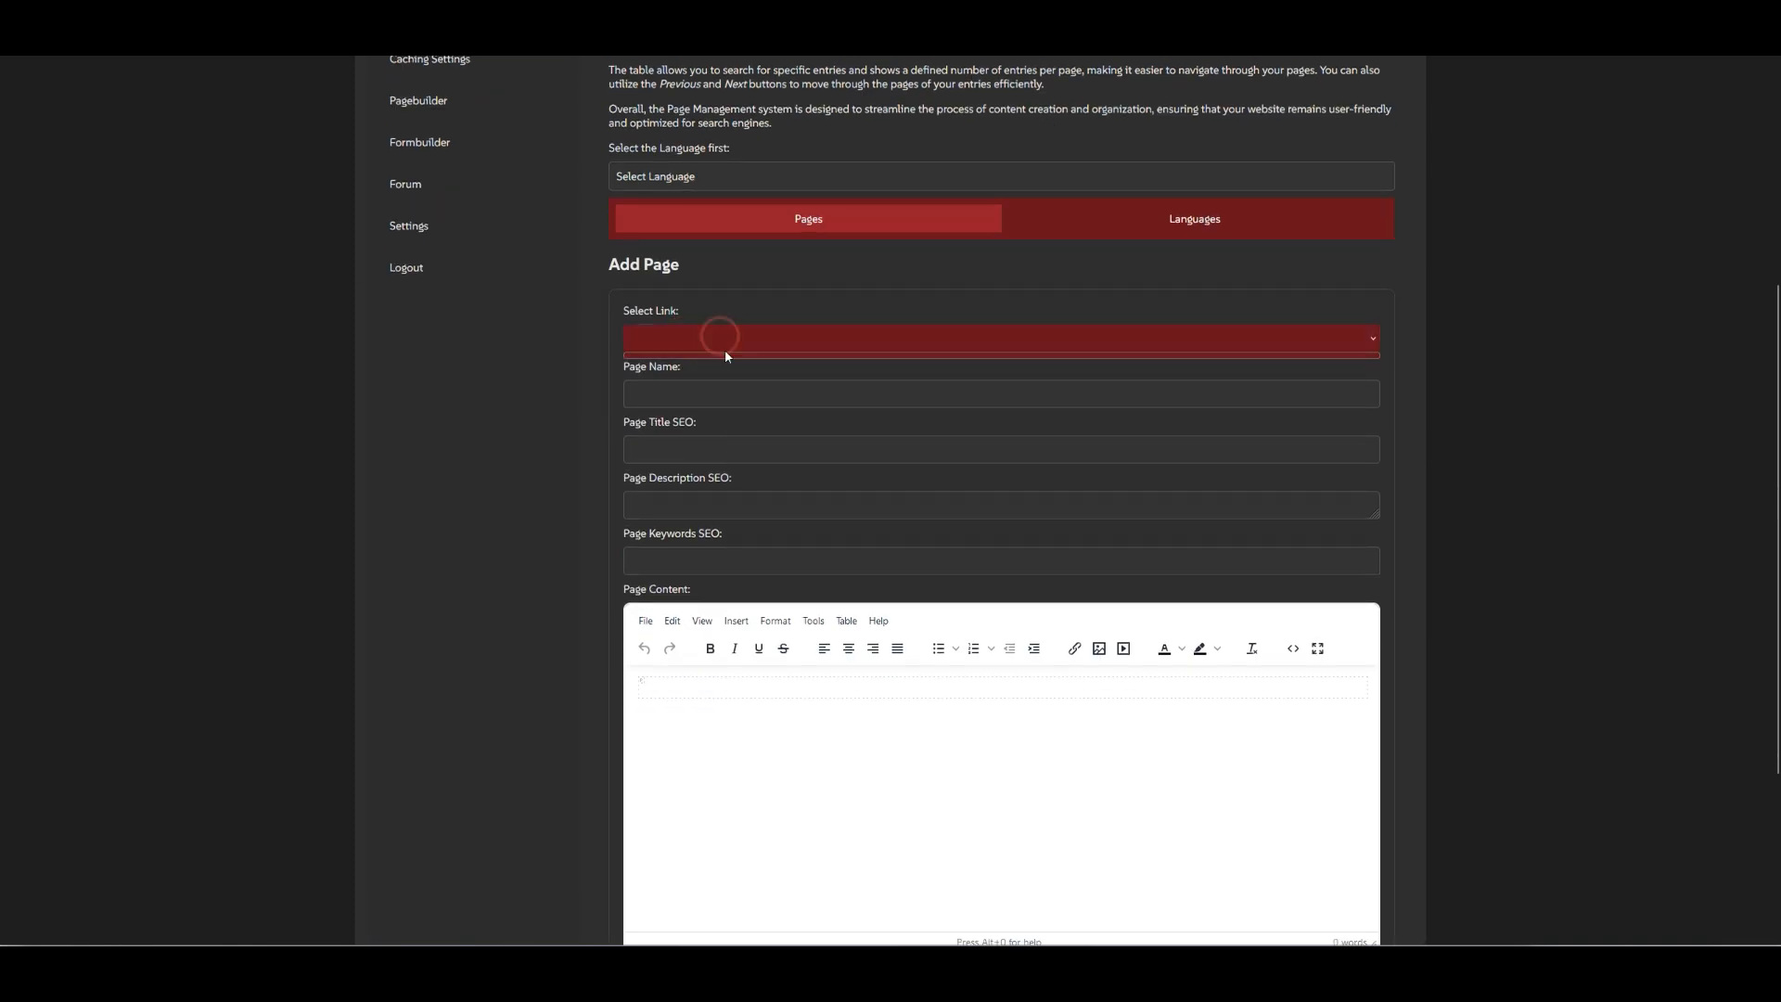
left_click(724, 342)
left_click(707, 394)
left_click(705, 451)
left_click(727, 501)
left_click(738, 561)
left_click(763, 747)
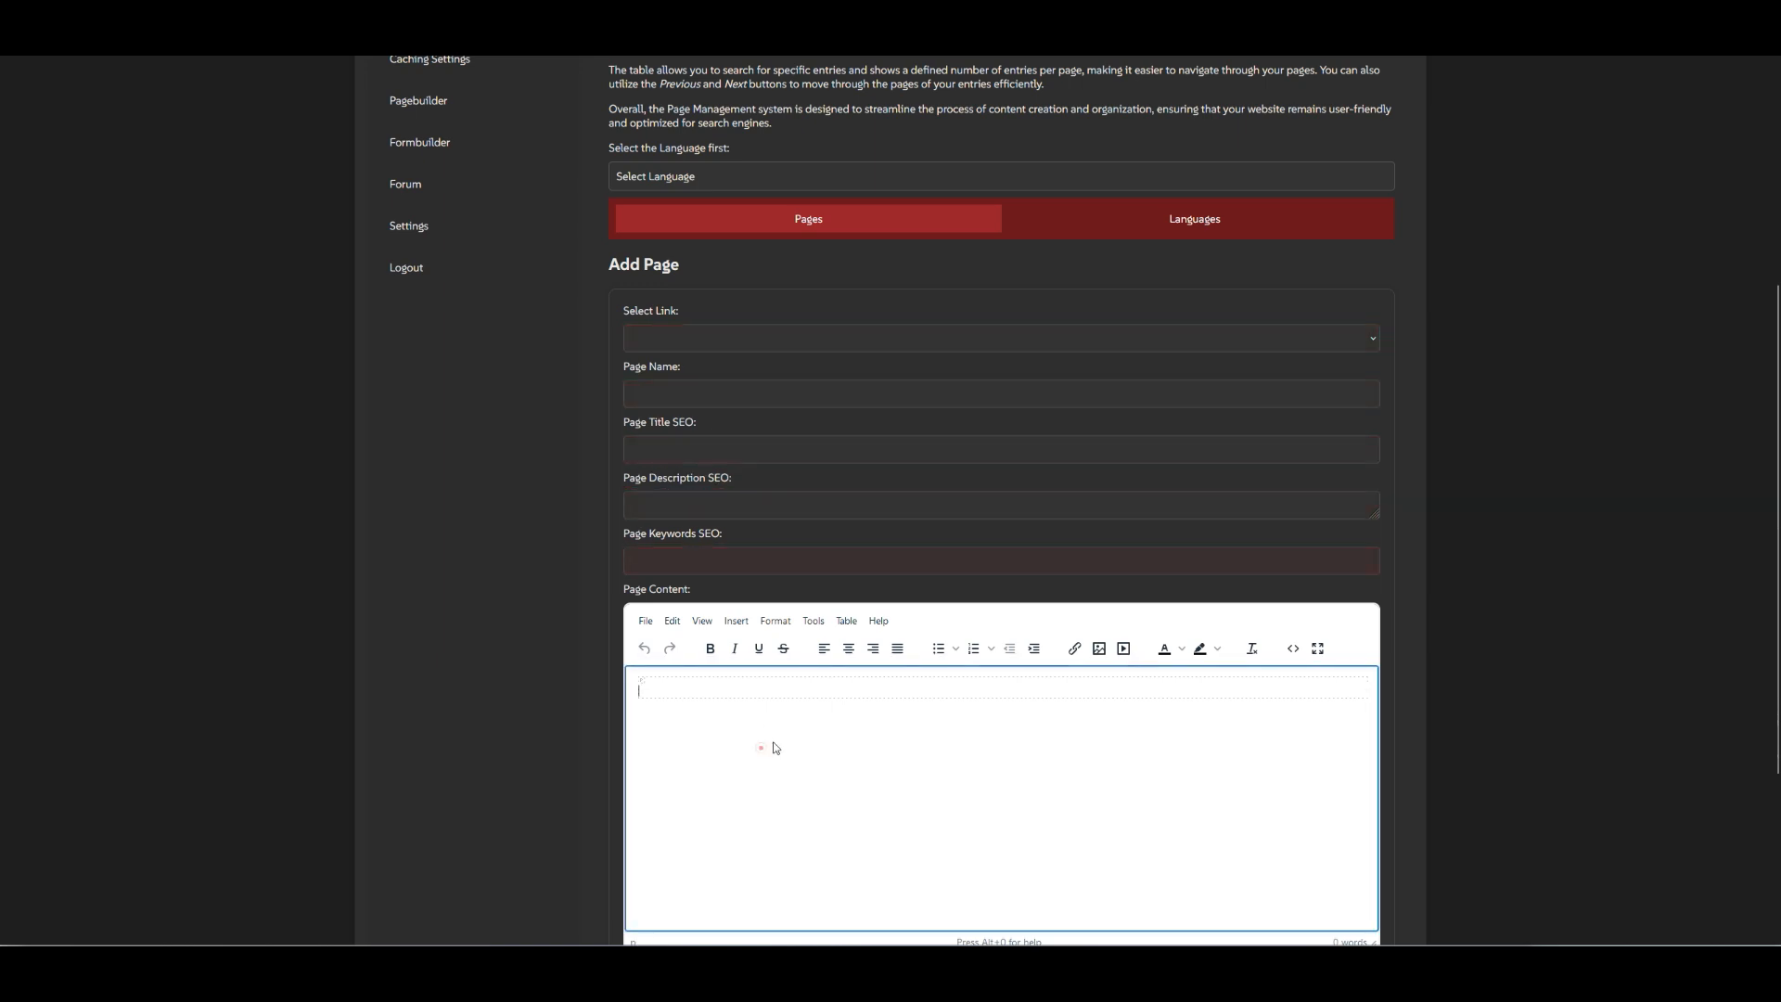
scroll(749, 649, "down", 3)
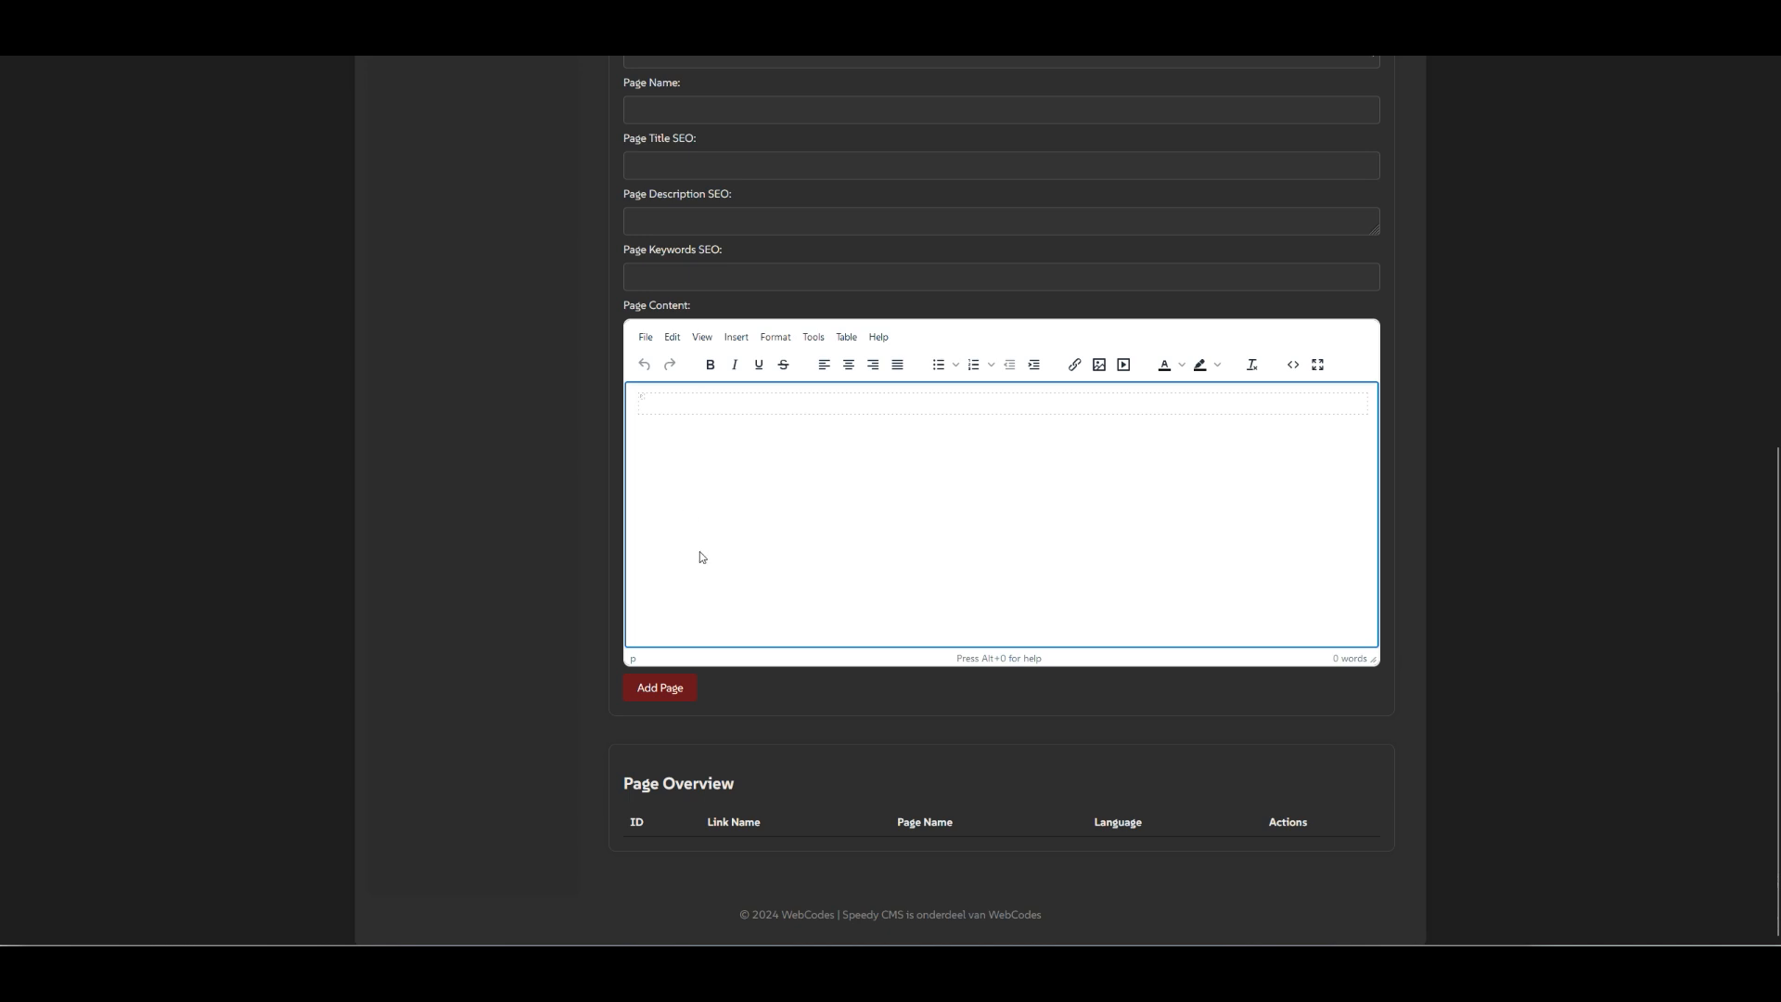
scroll(1116, 583, "down", 1)
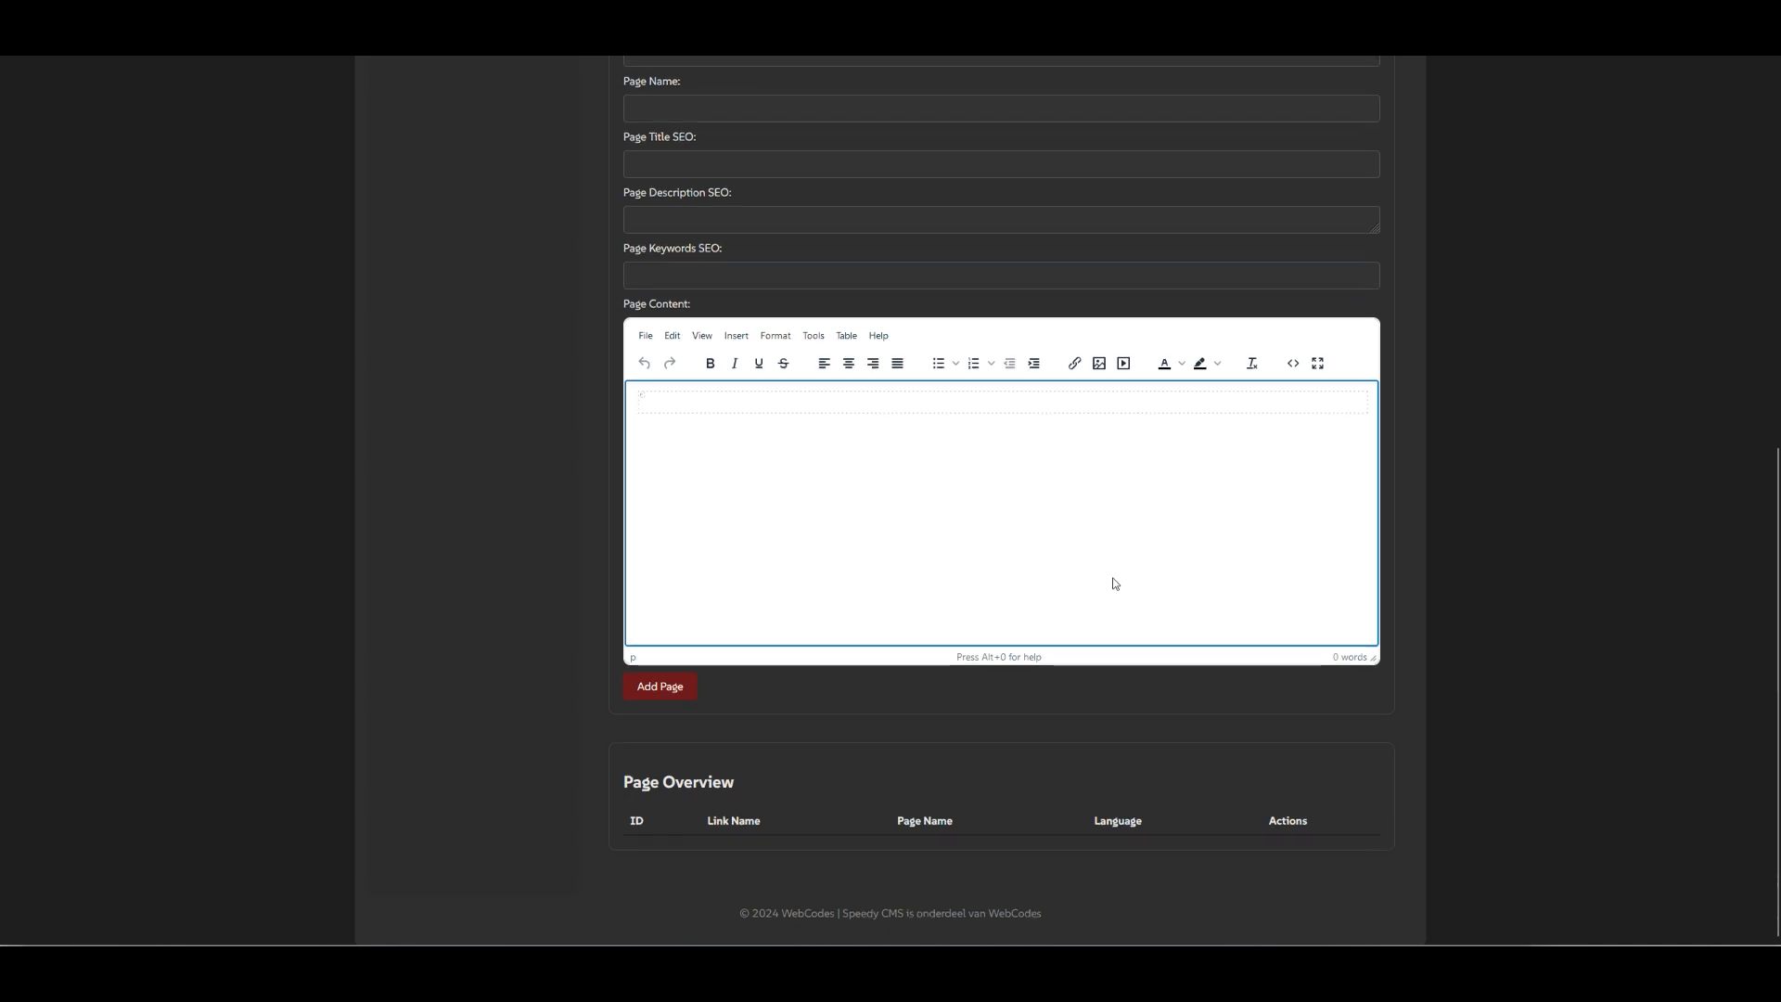
Step: Select English as the language for managing pages
scroll(1098, 597, "up", 7)
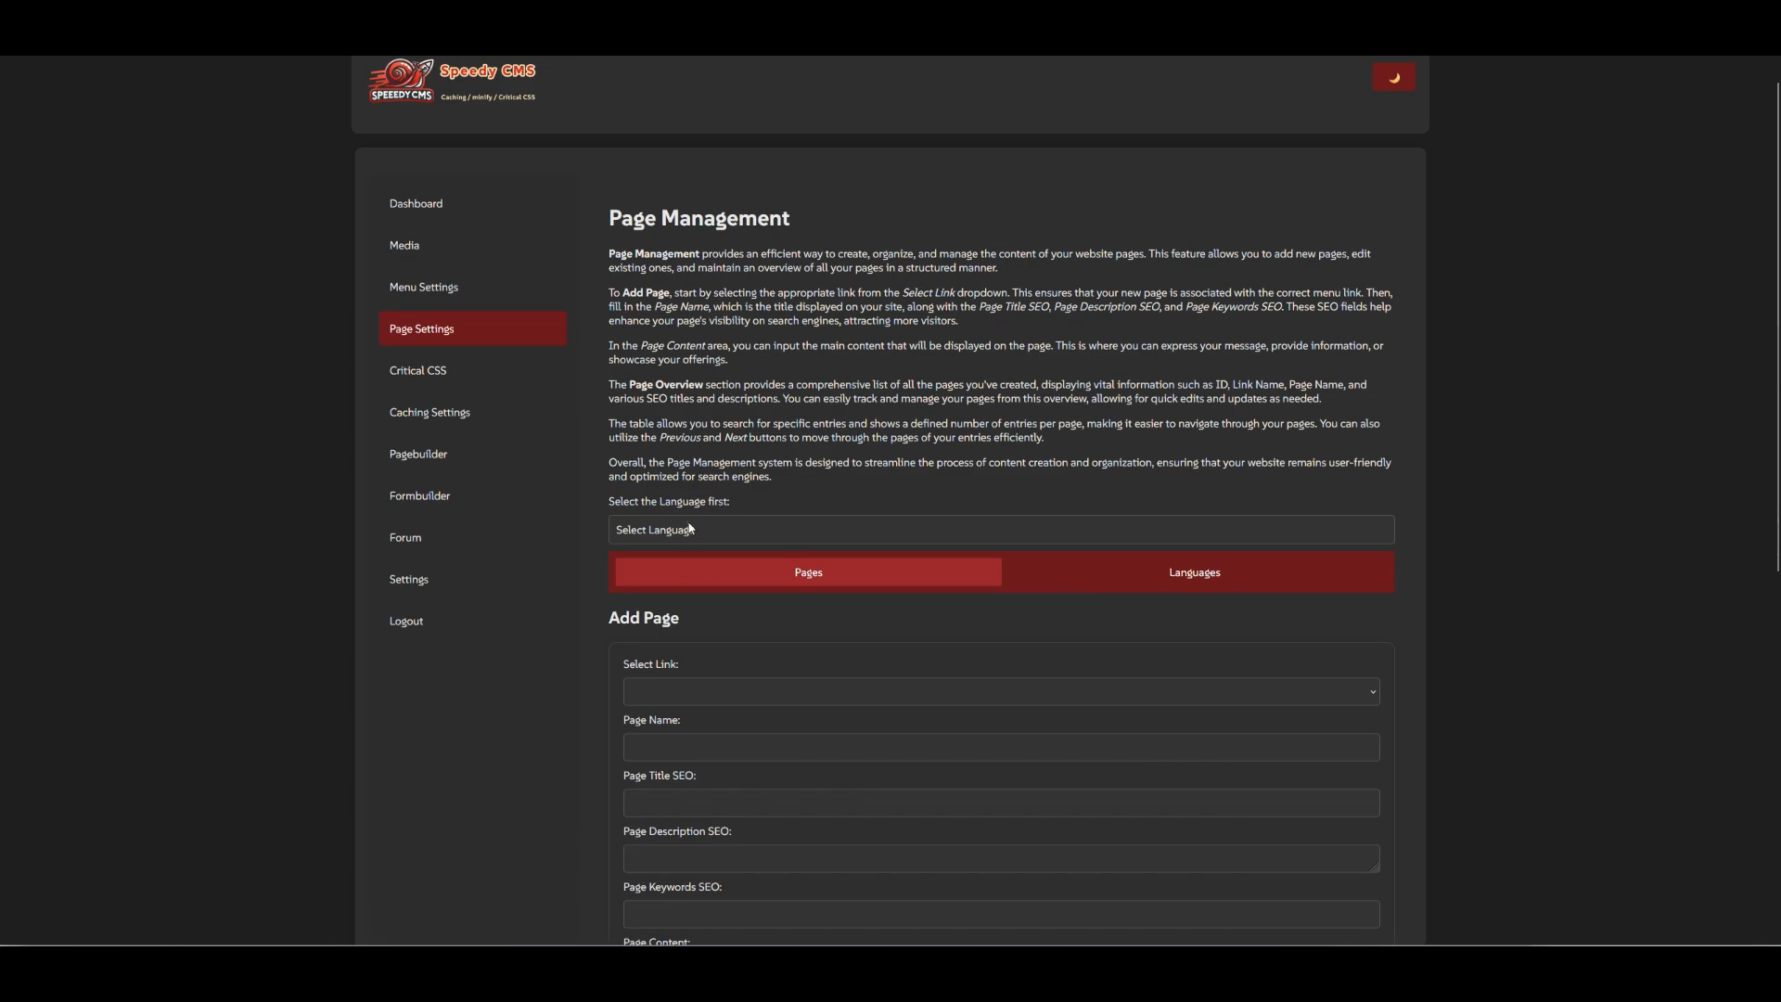
left_click(689, 527)
left_click(682, 574)
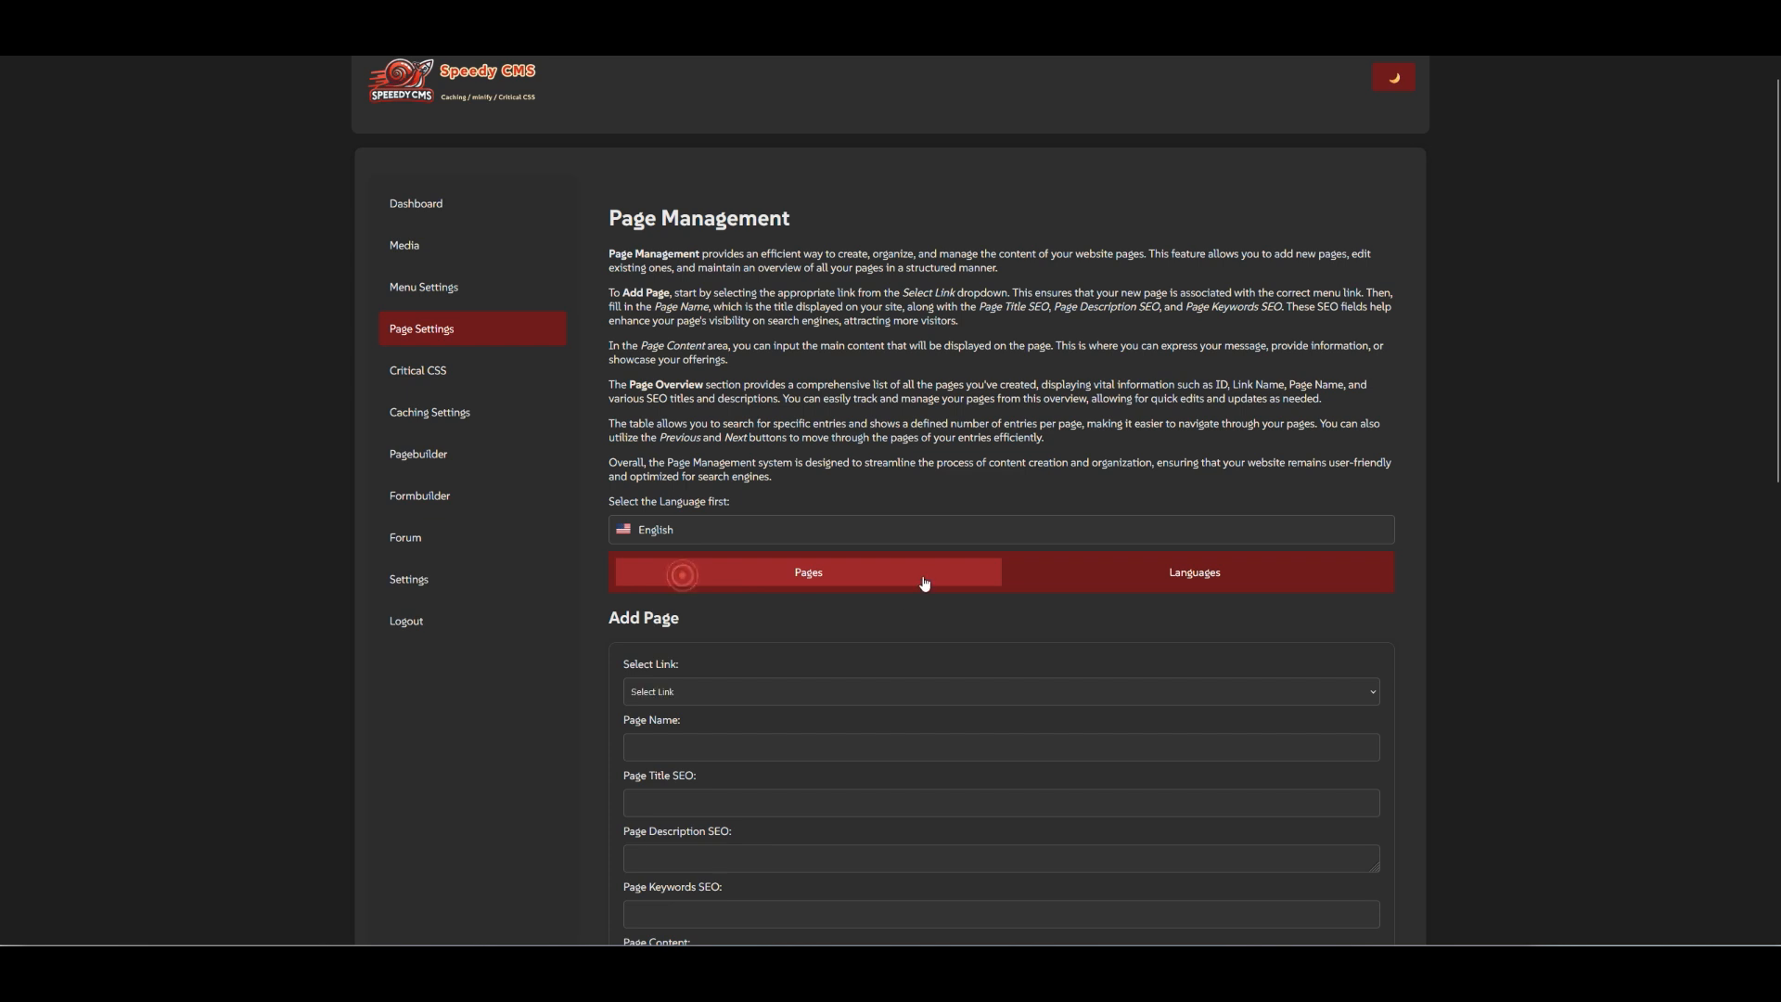
Step: Check the link choices for a new English page and review the existing pages and their actions in the Page Overview
scroll(924, 583, "down", 10)
scroll(914, 501, "up", 6)
left_click(755, 345)
left_click(791, 325)
scroll(793, 321, "down", 6)
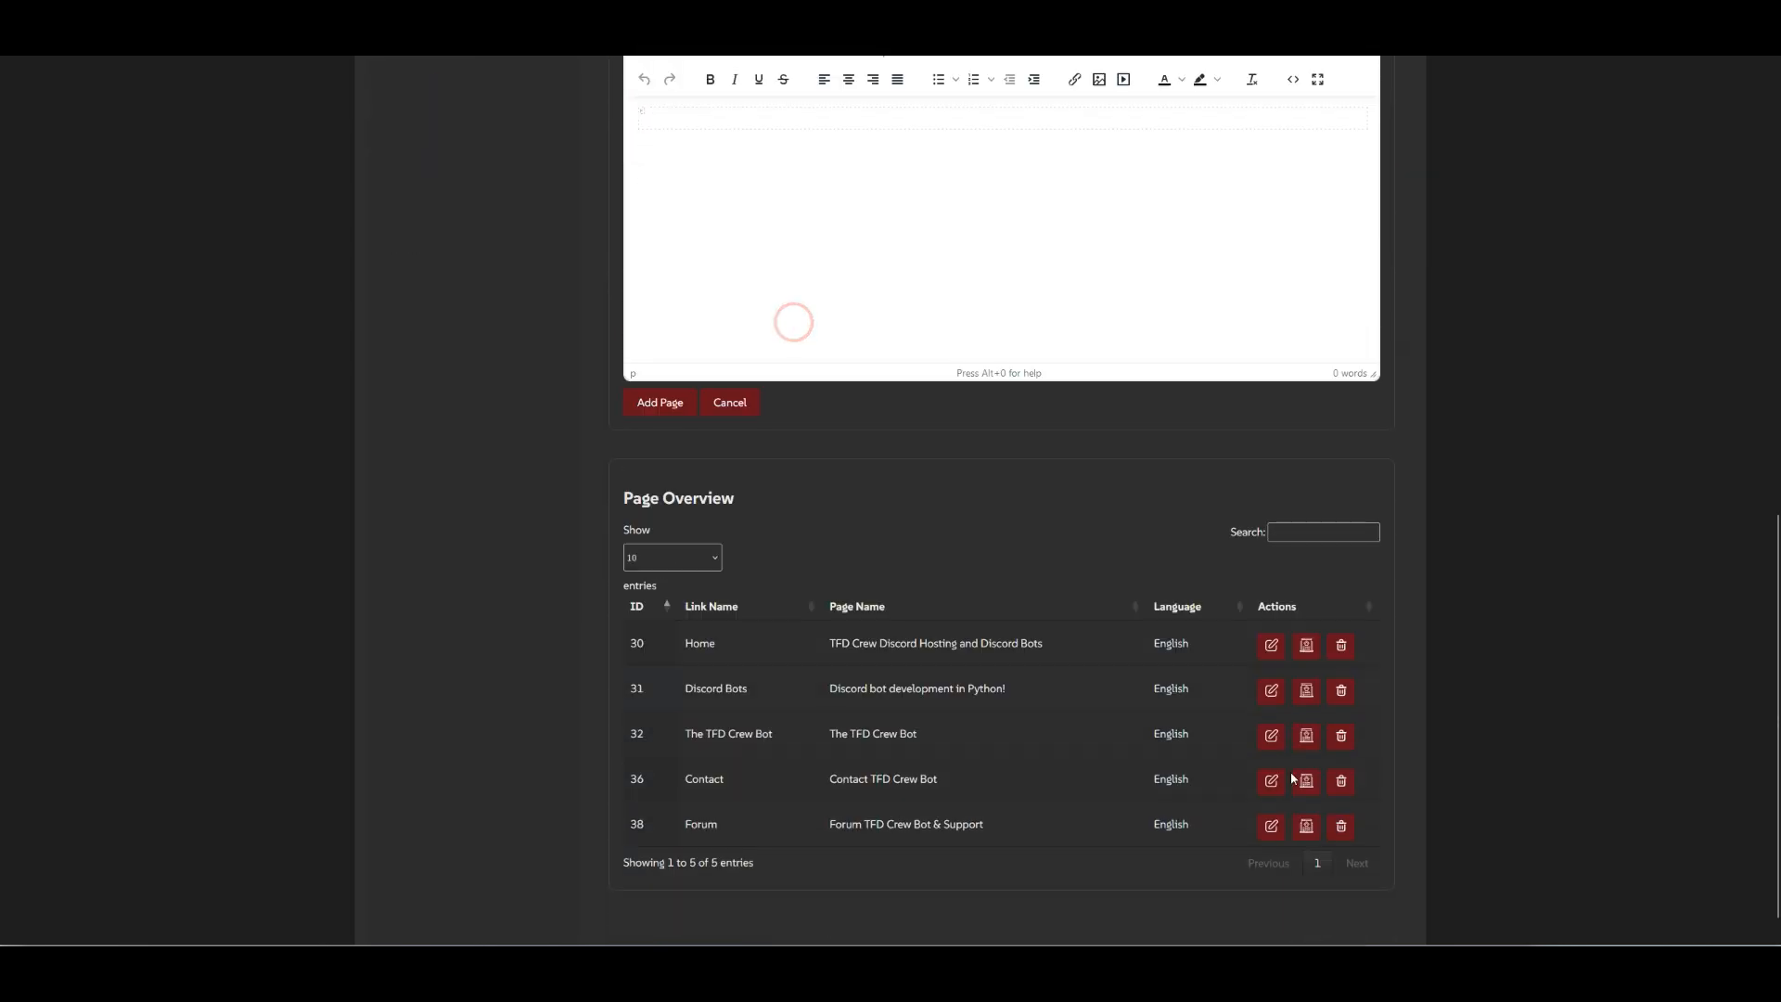
scroll(1294, 779, "down", 2)
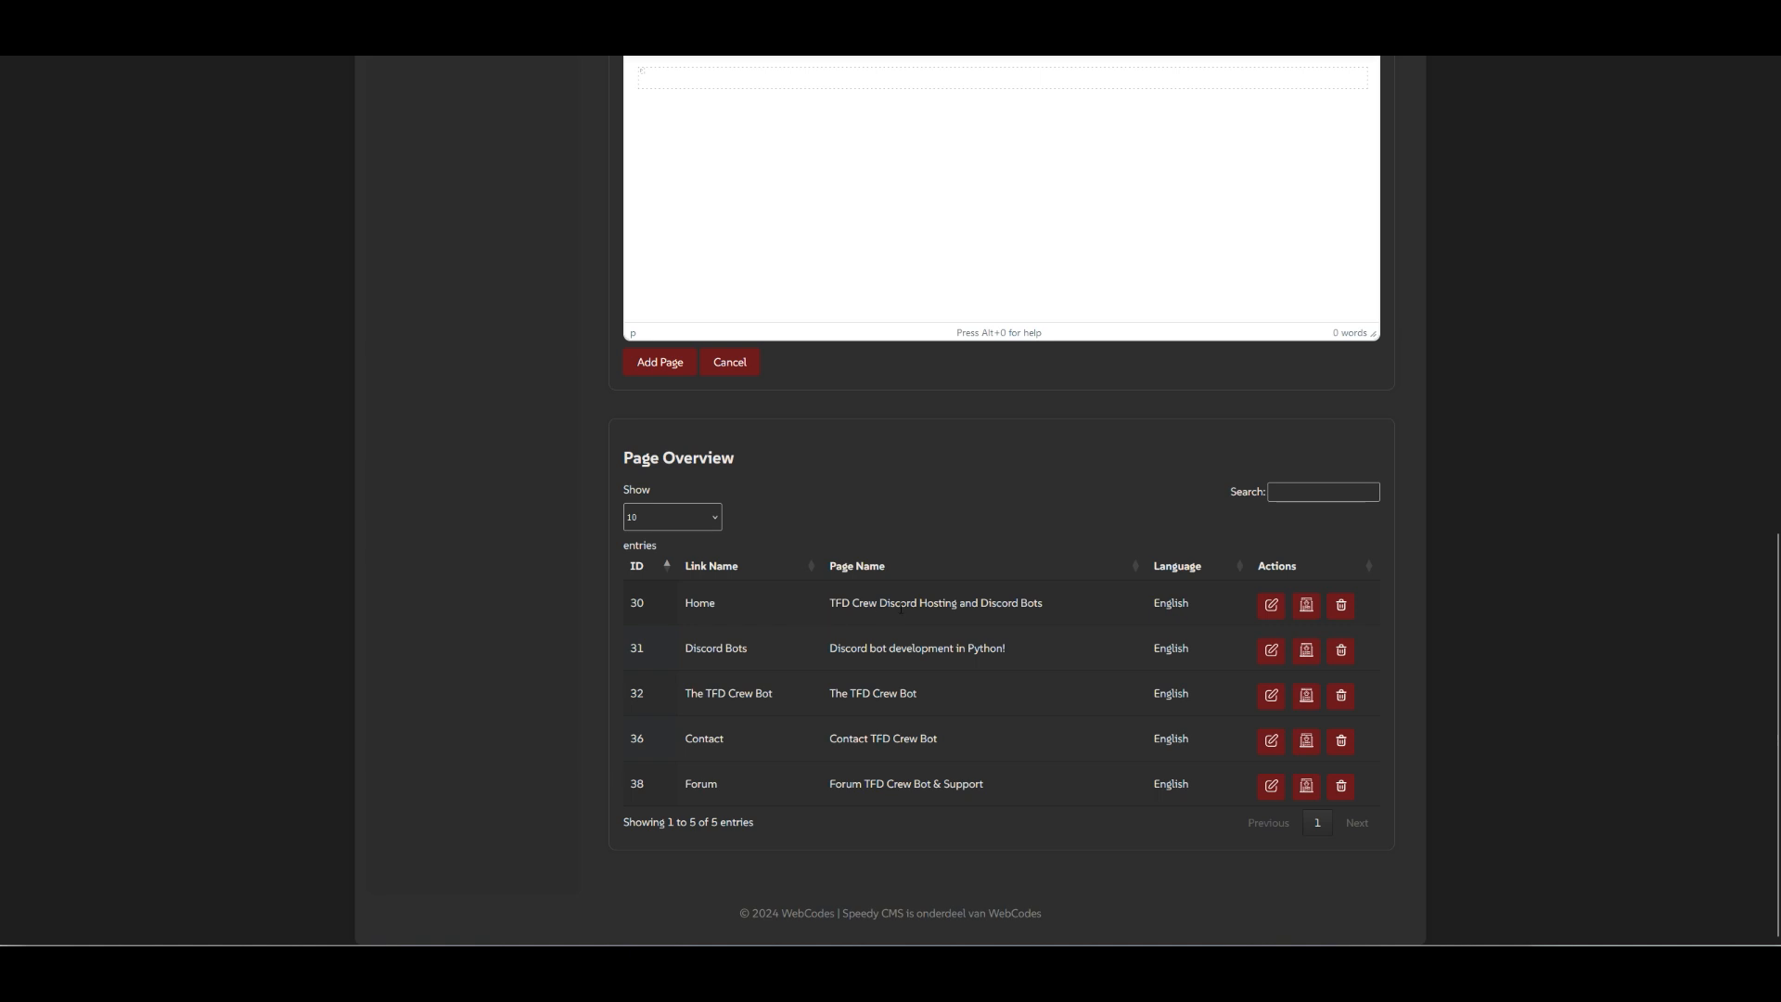
Step: Open the Home page, TFD Crew Discord Hosting and Discord Bots, in the page builder and look over its containers
left_click_drag(818, 603, 938, 651)
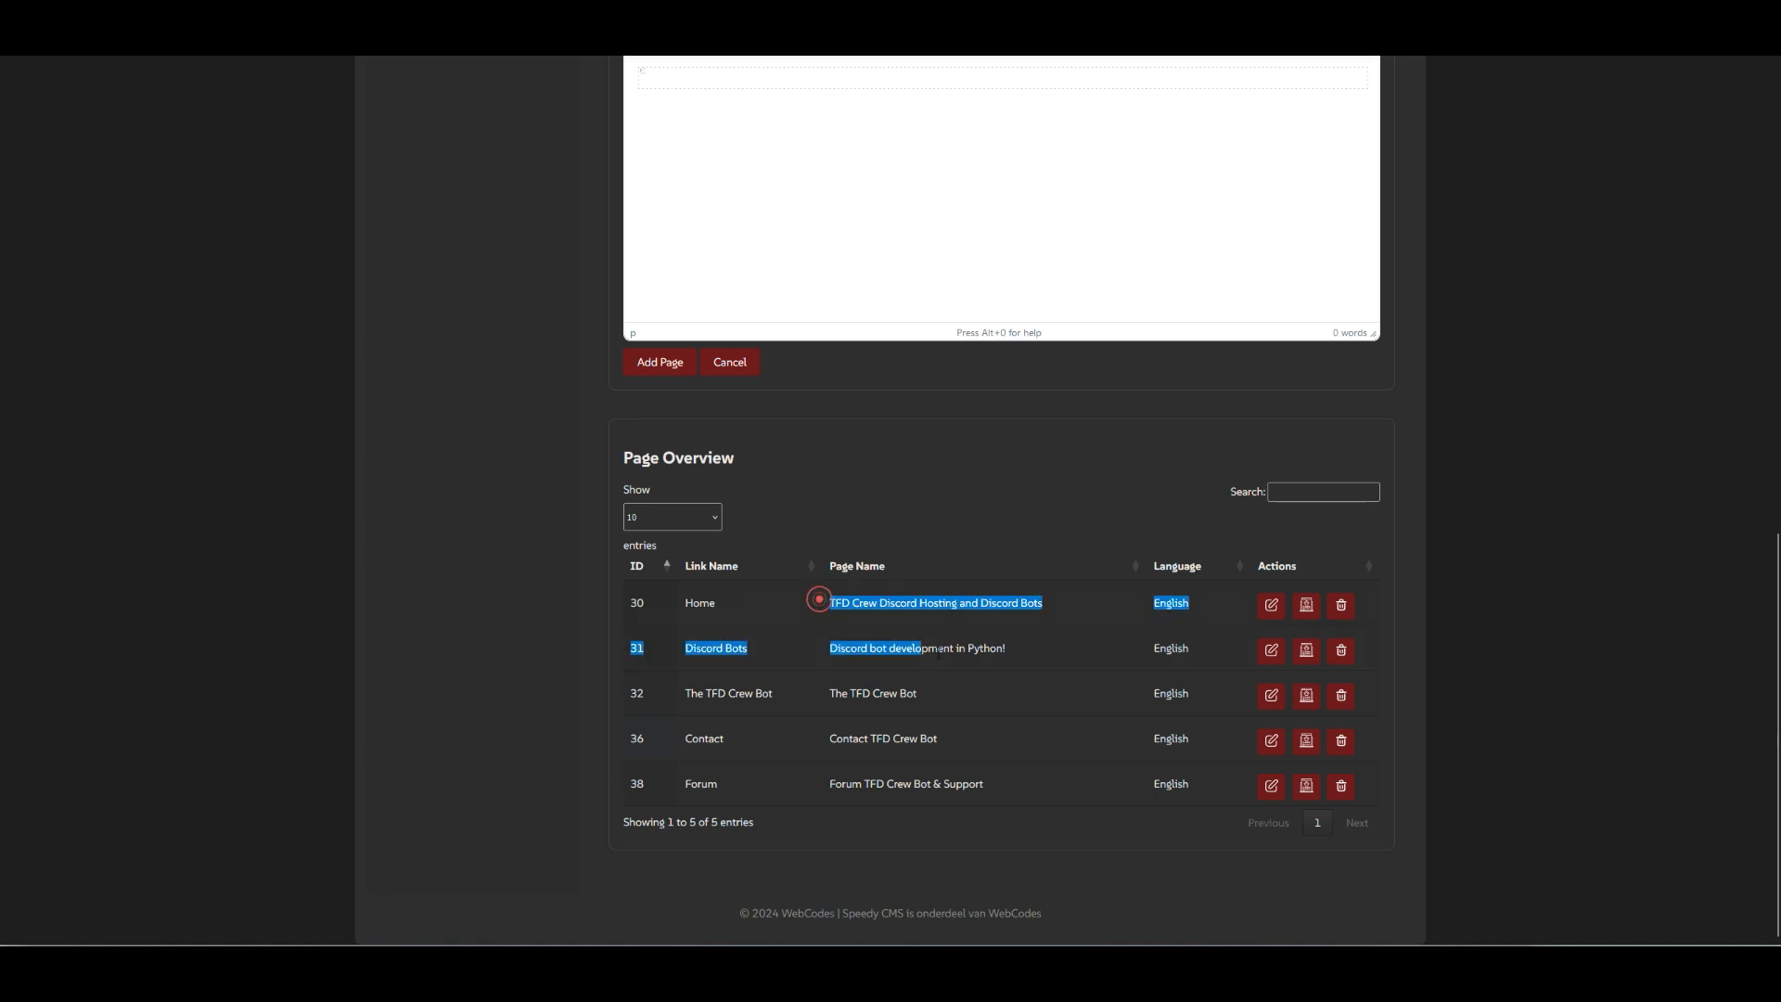
left_click(1307, 608)
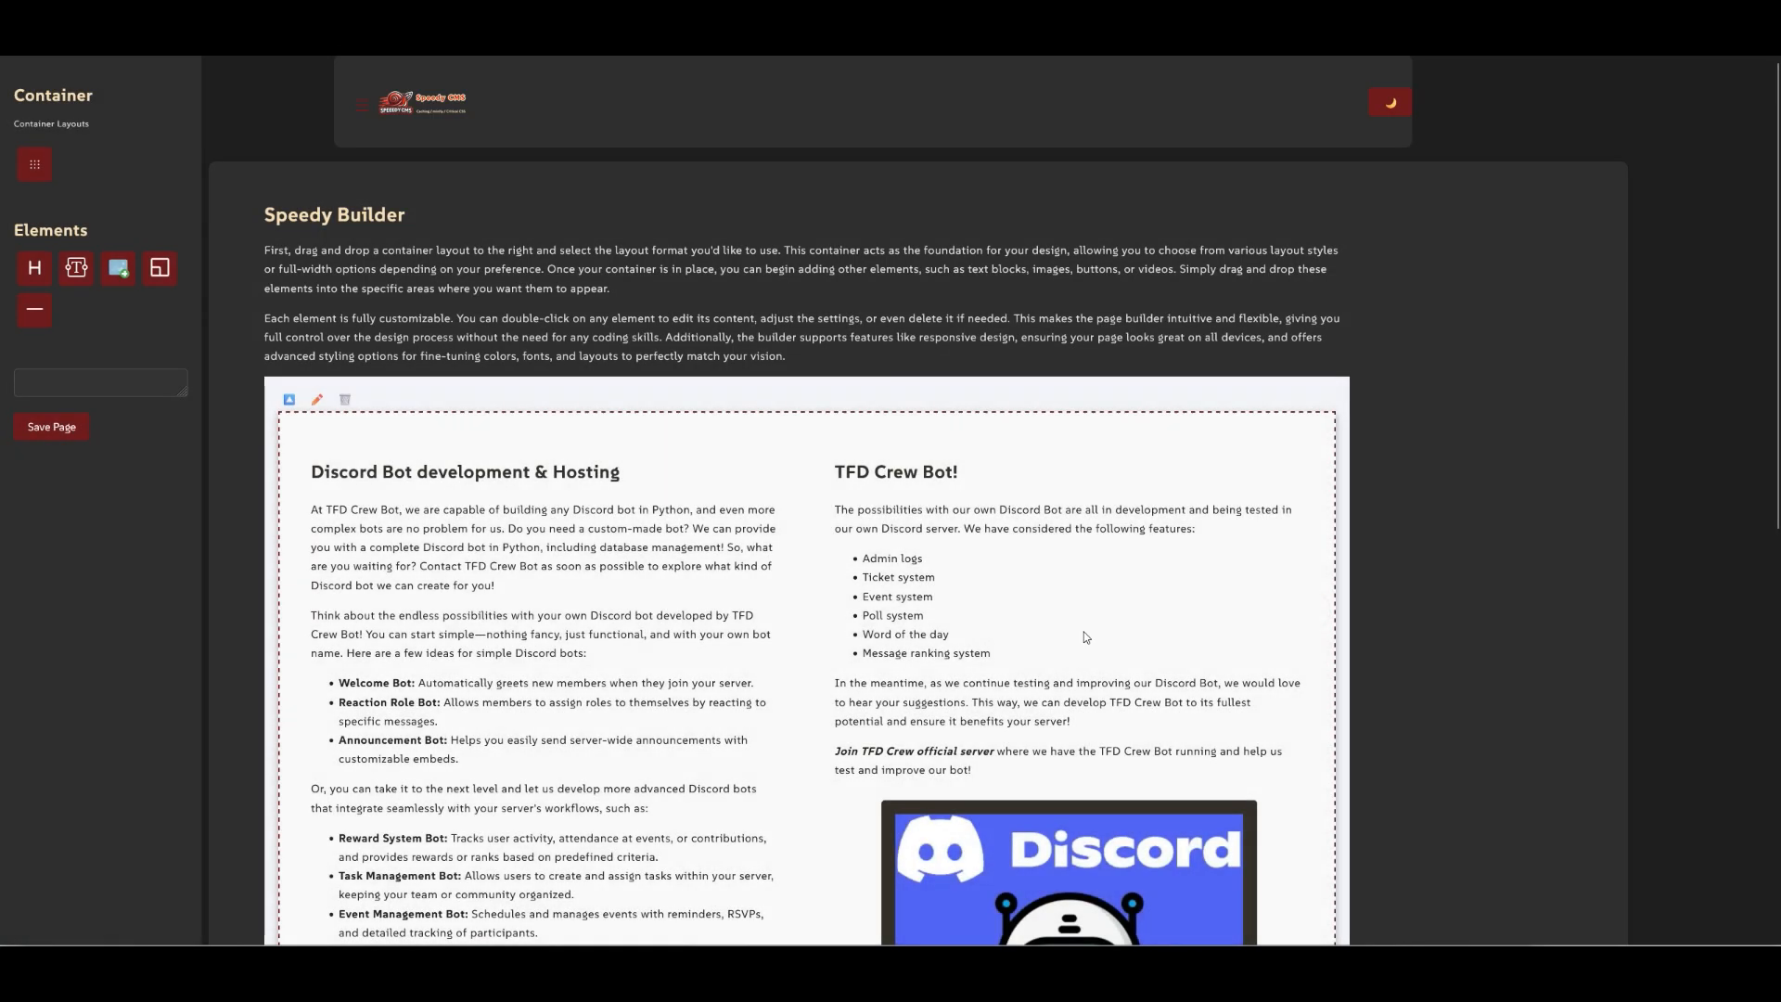
scroll(427, 564, "down", 2)
scroll(427, 548, "up", 2)
scroll(322, 387, "down", 2)
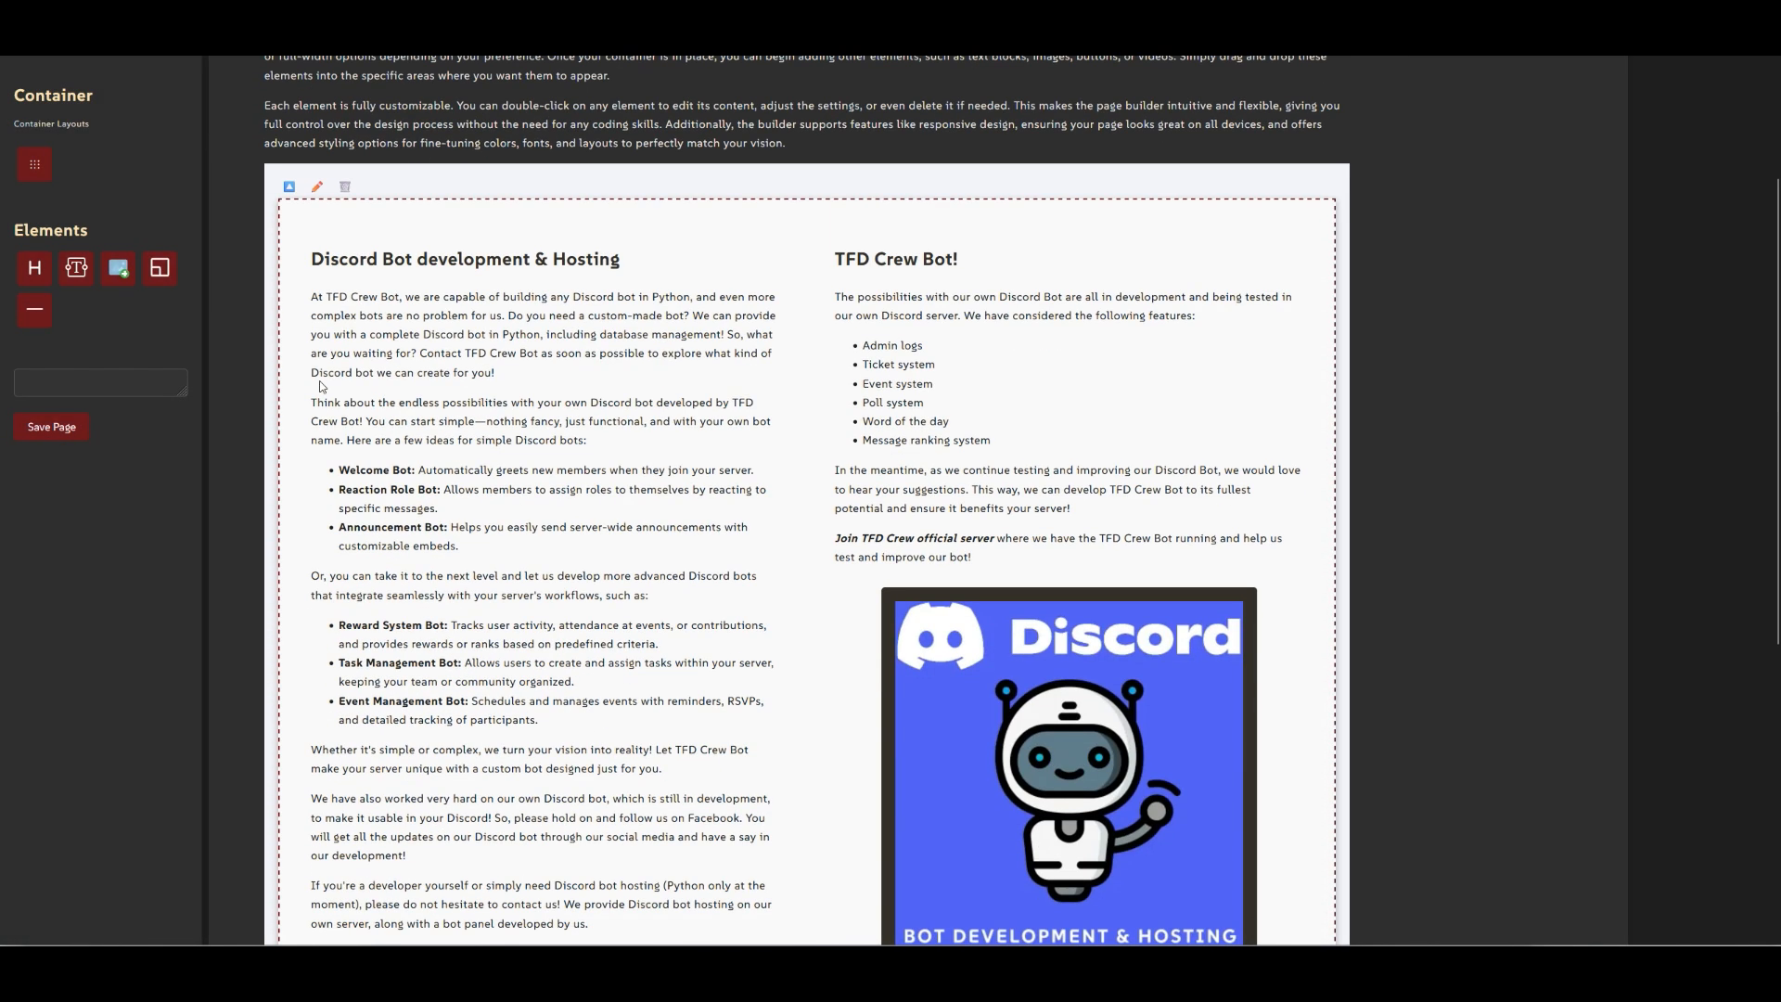
Step: Try reordering the containers by moving the red Discord Bot Development section above the two-column section and back below it
scroll(306, 196, "up", 6)
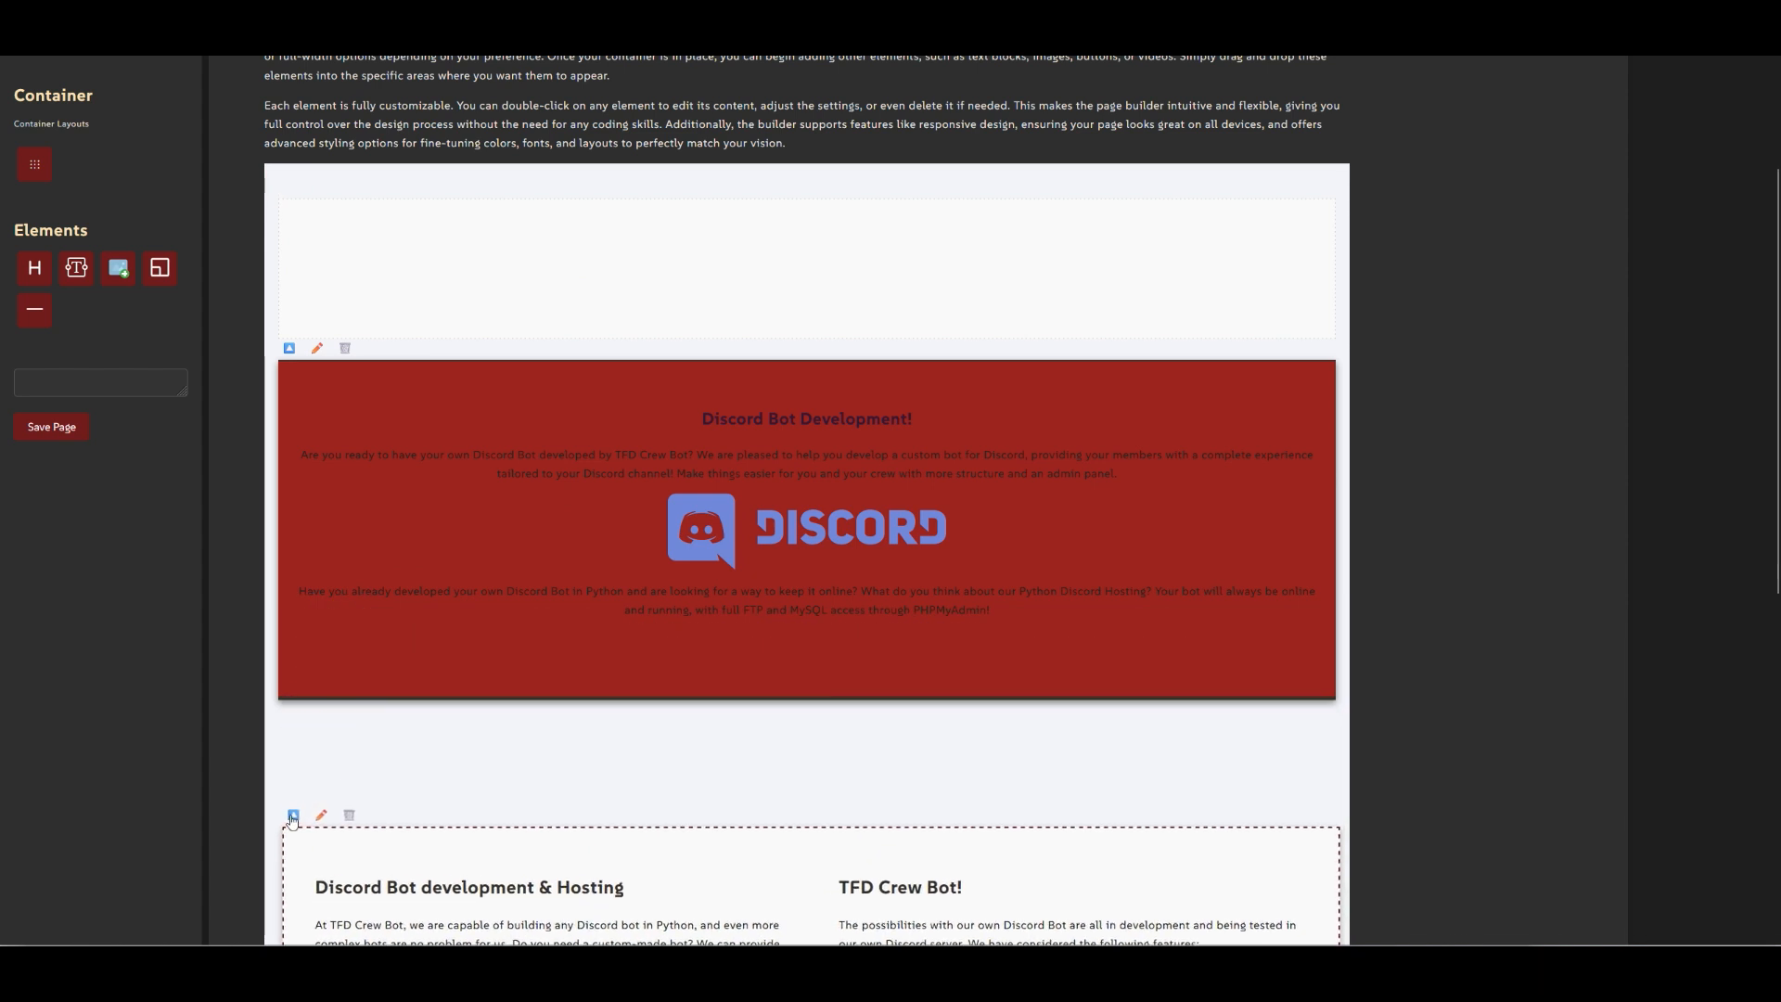
scroll(290, 747, "down", 6)
scroll(370, 547, "down", 5)
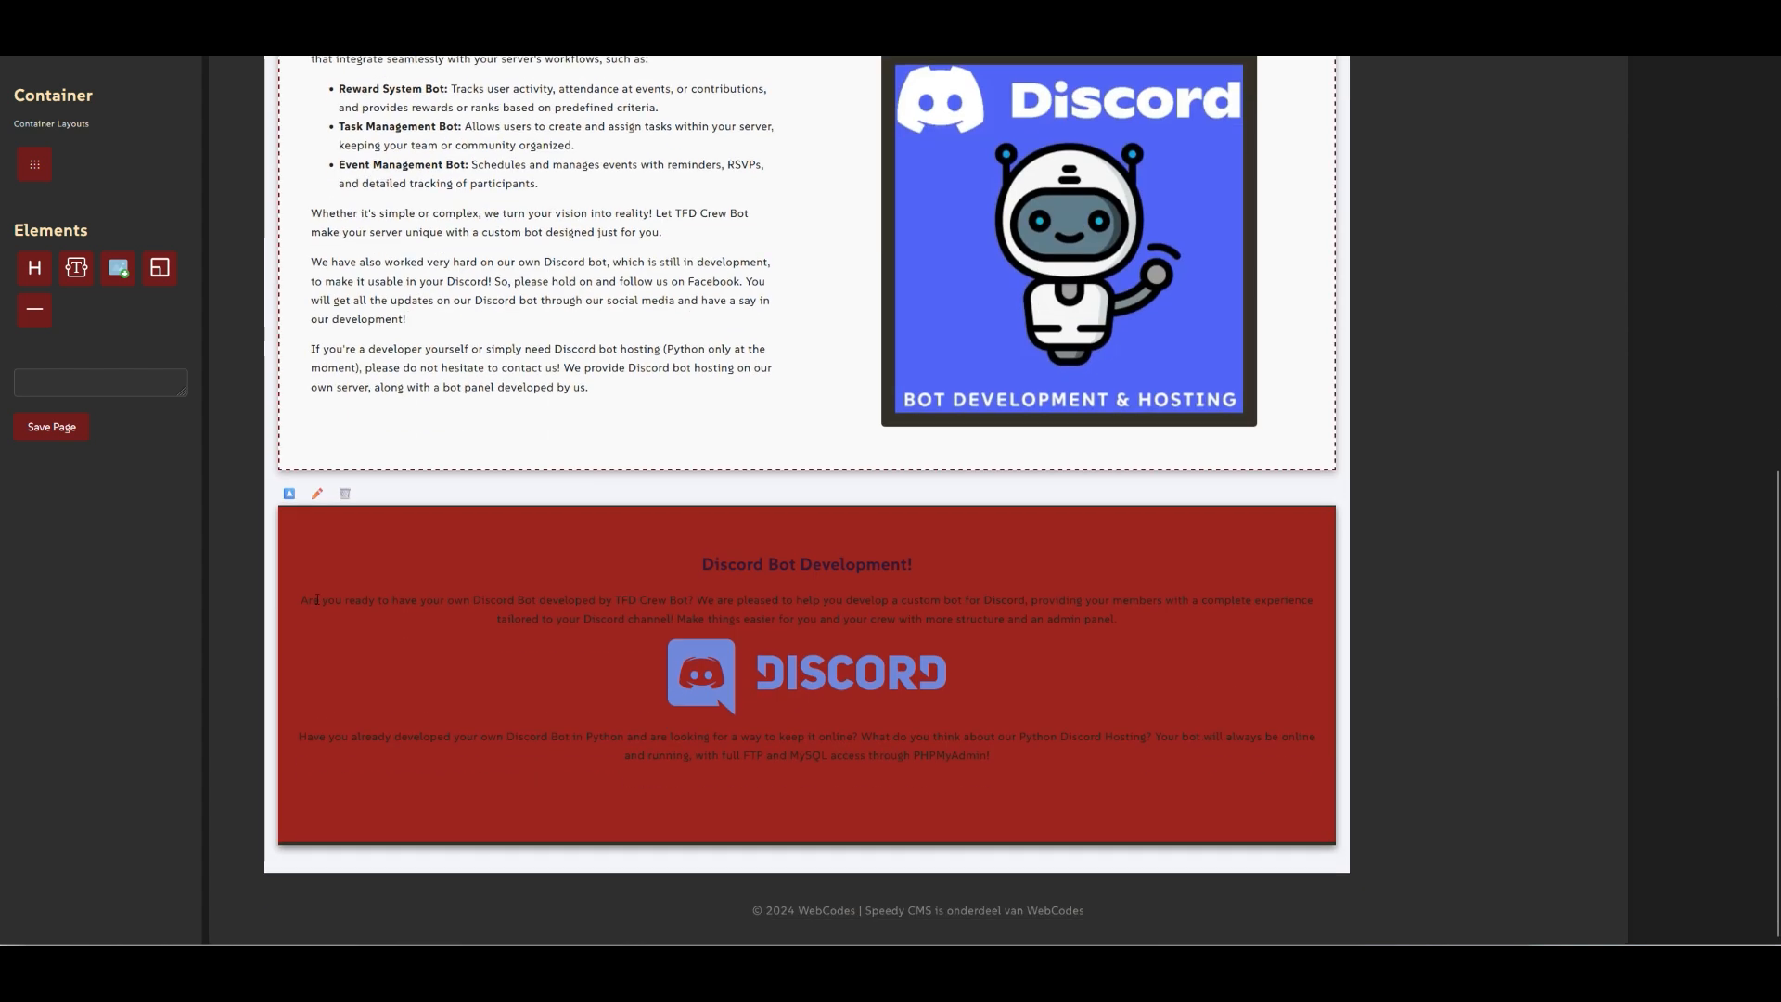
left_click(288, 494)
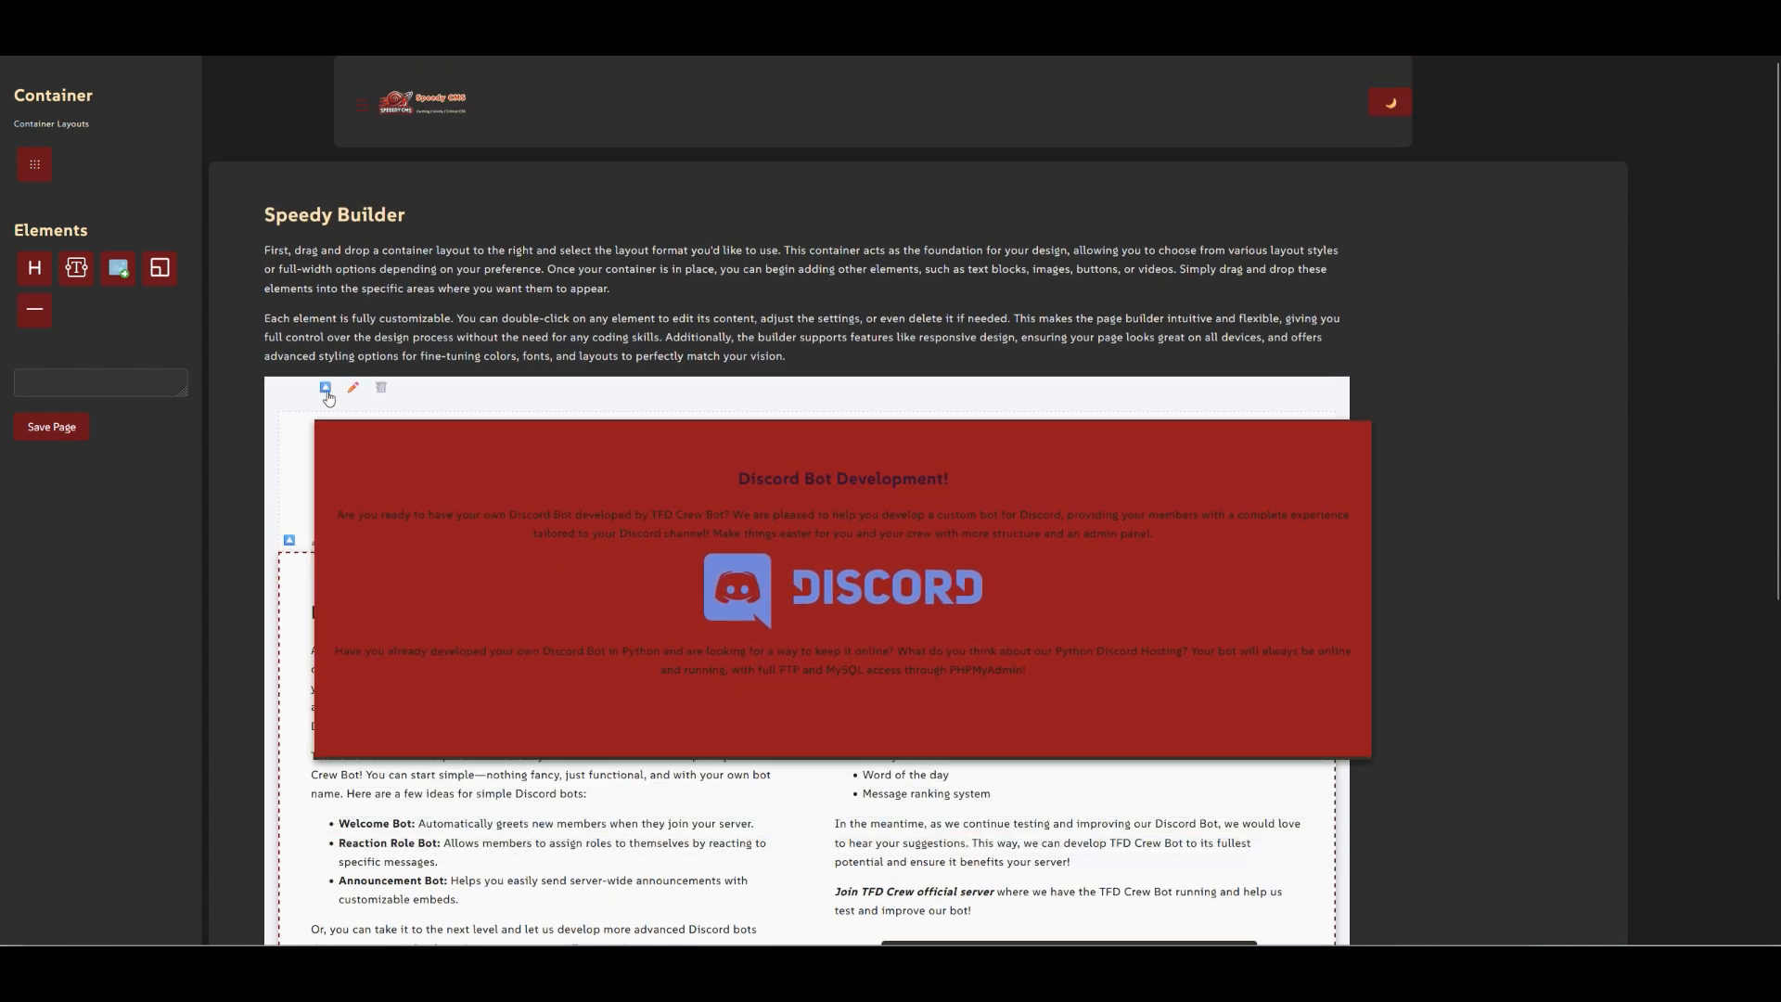
scroll(299, 453, "down", 3)
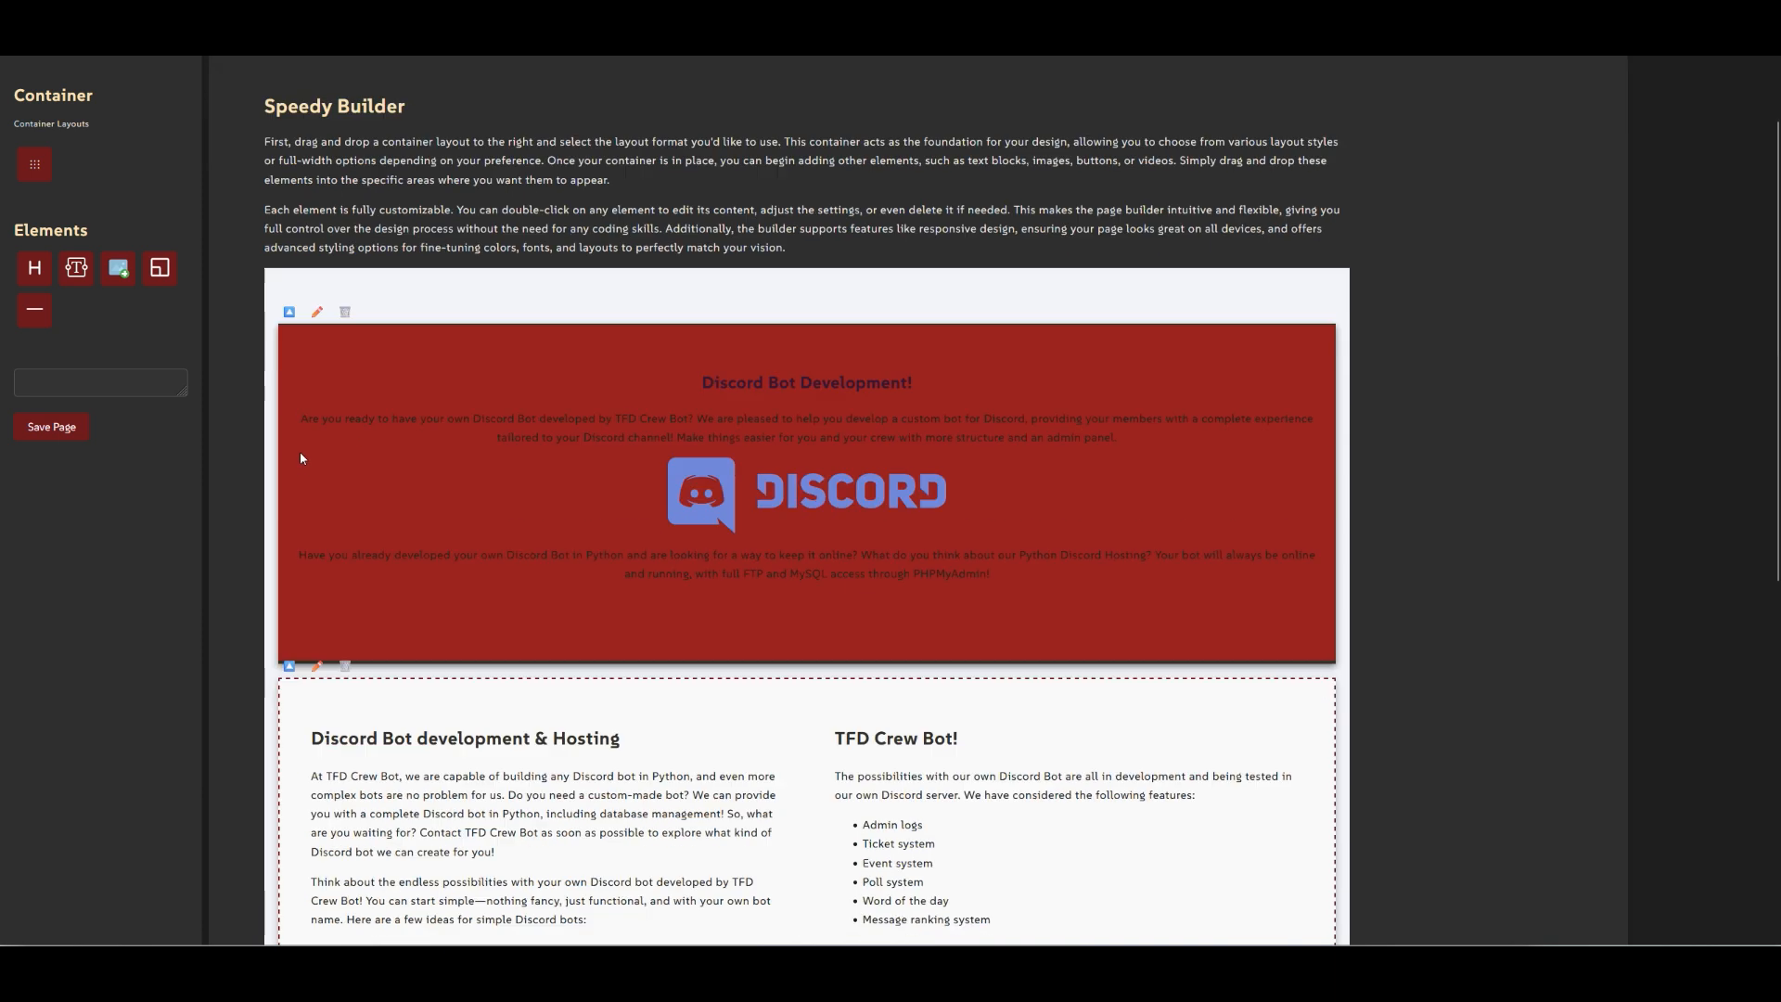
left_click(292, 200)
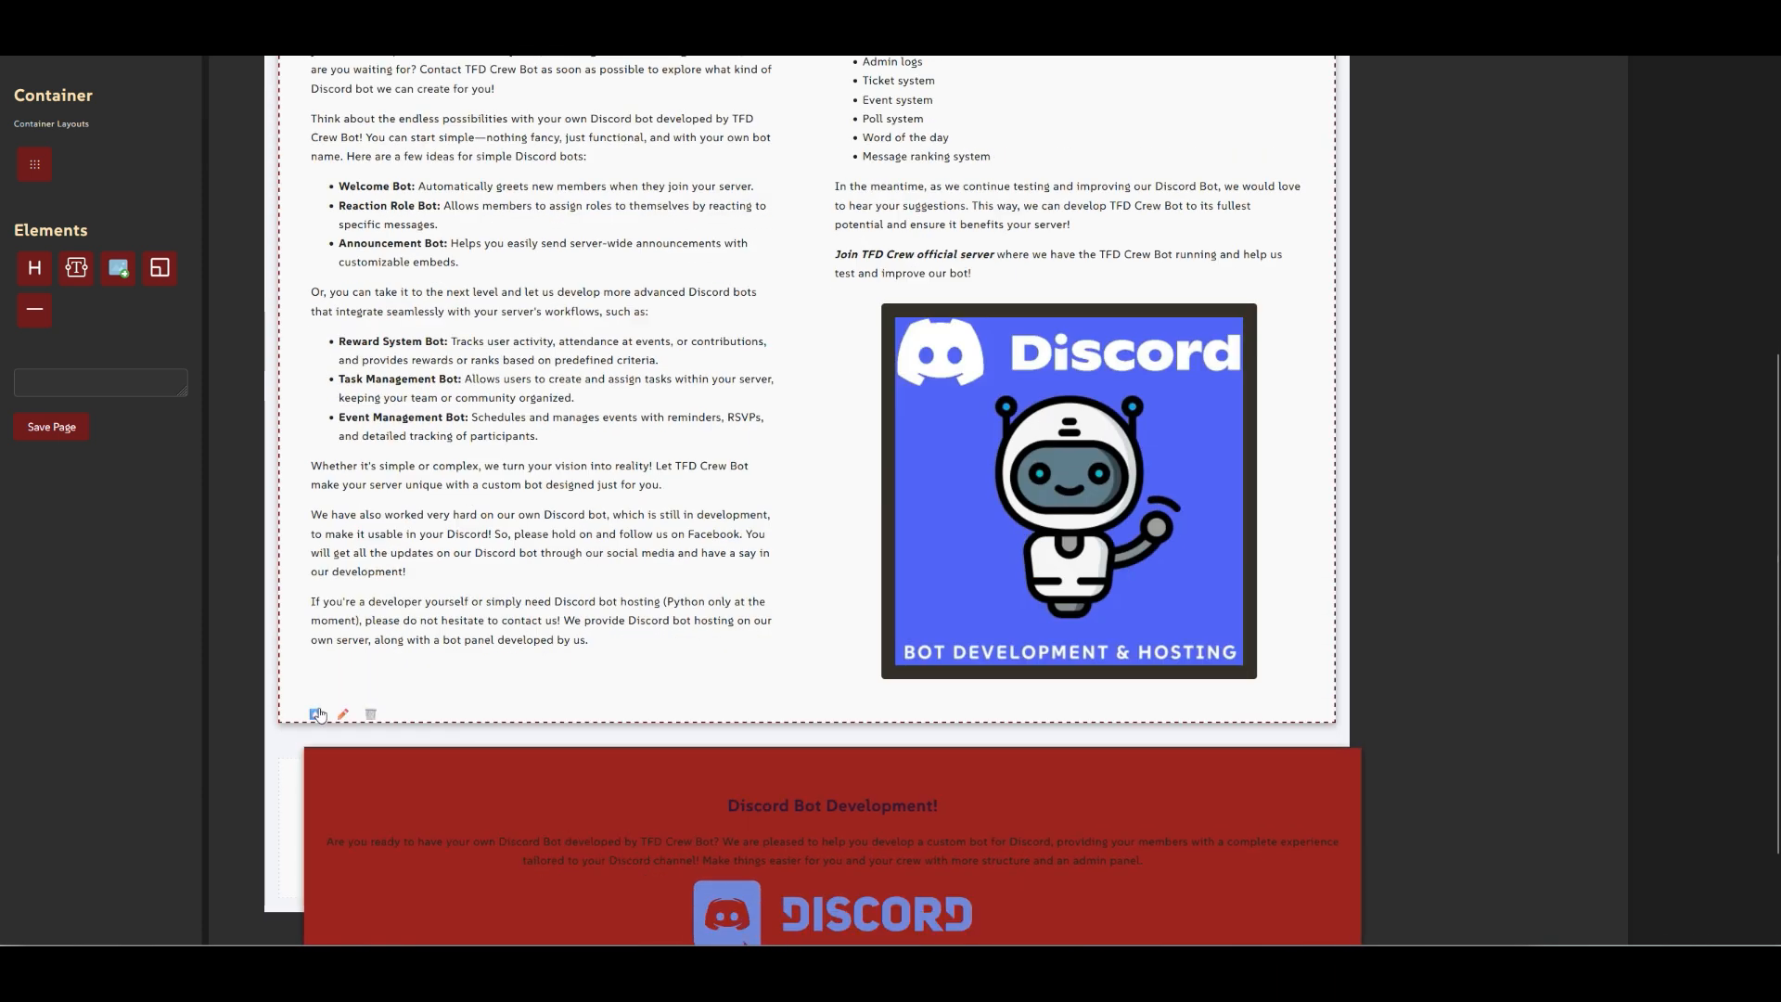
scroll(315, 481, "down", 1)
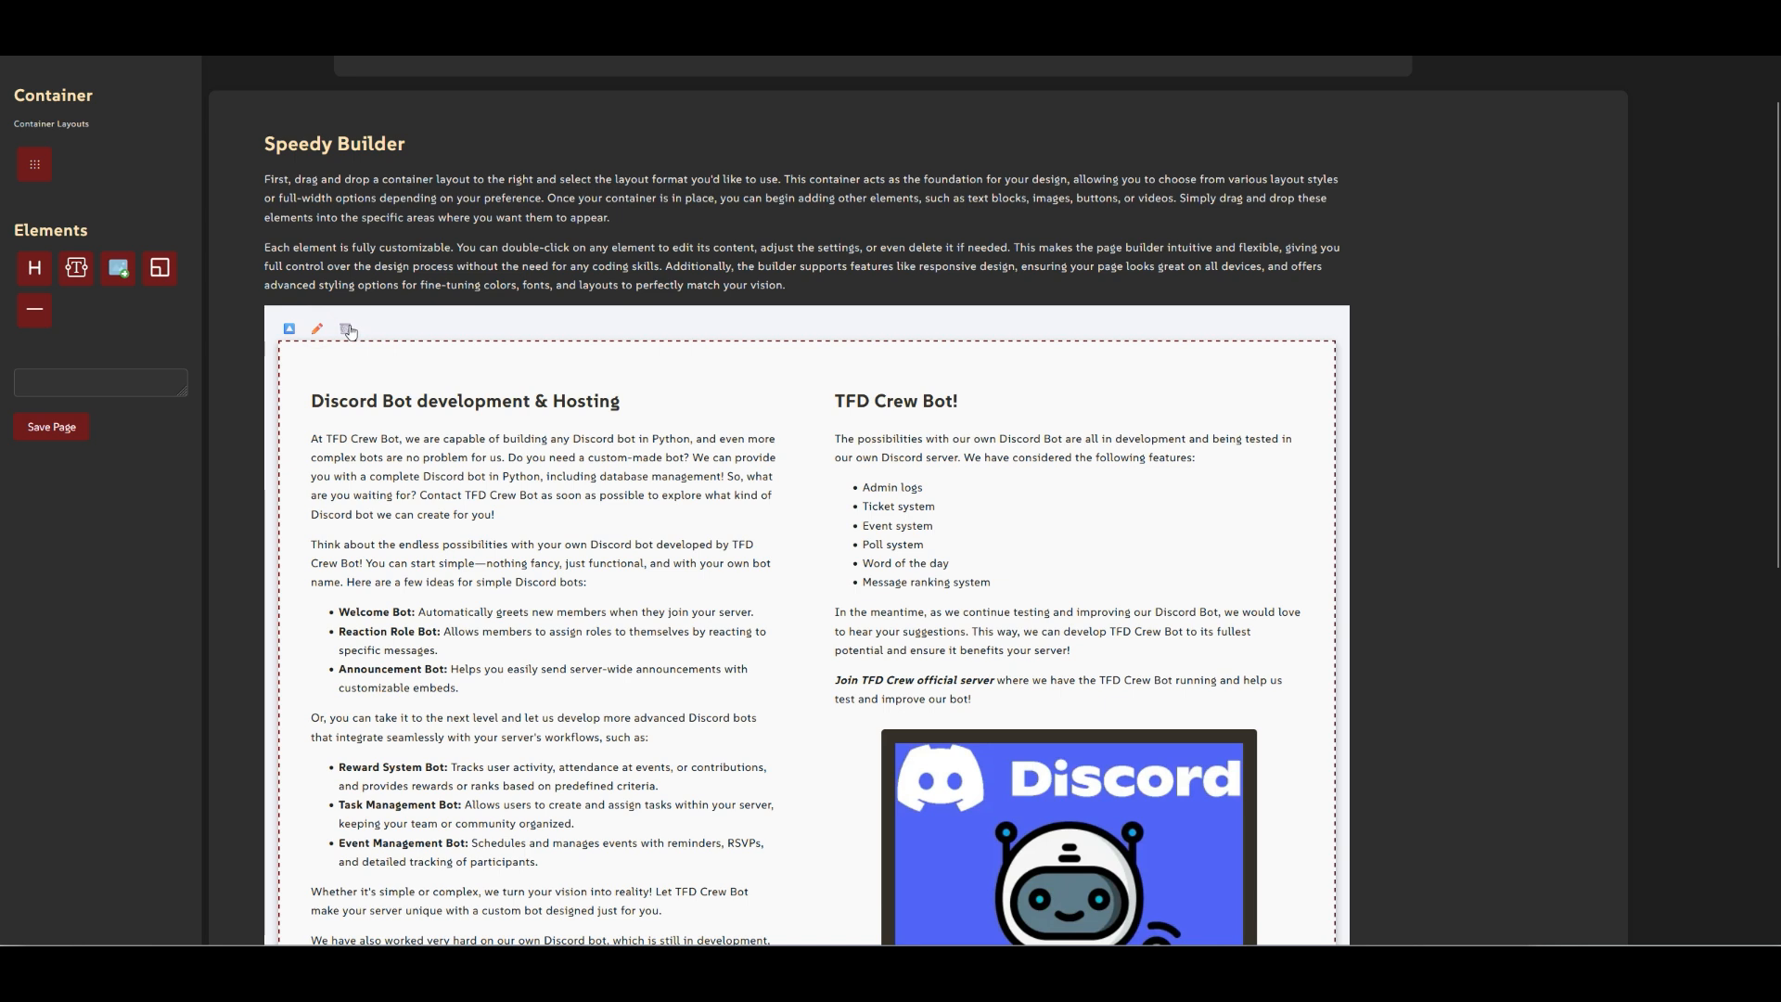
Step: Delete the two-column container and move the red container's opening paragraph below its "Have you already developed your own Discord Bot" paragraph
left_click(347, 330)
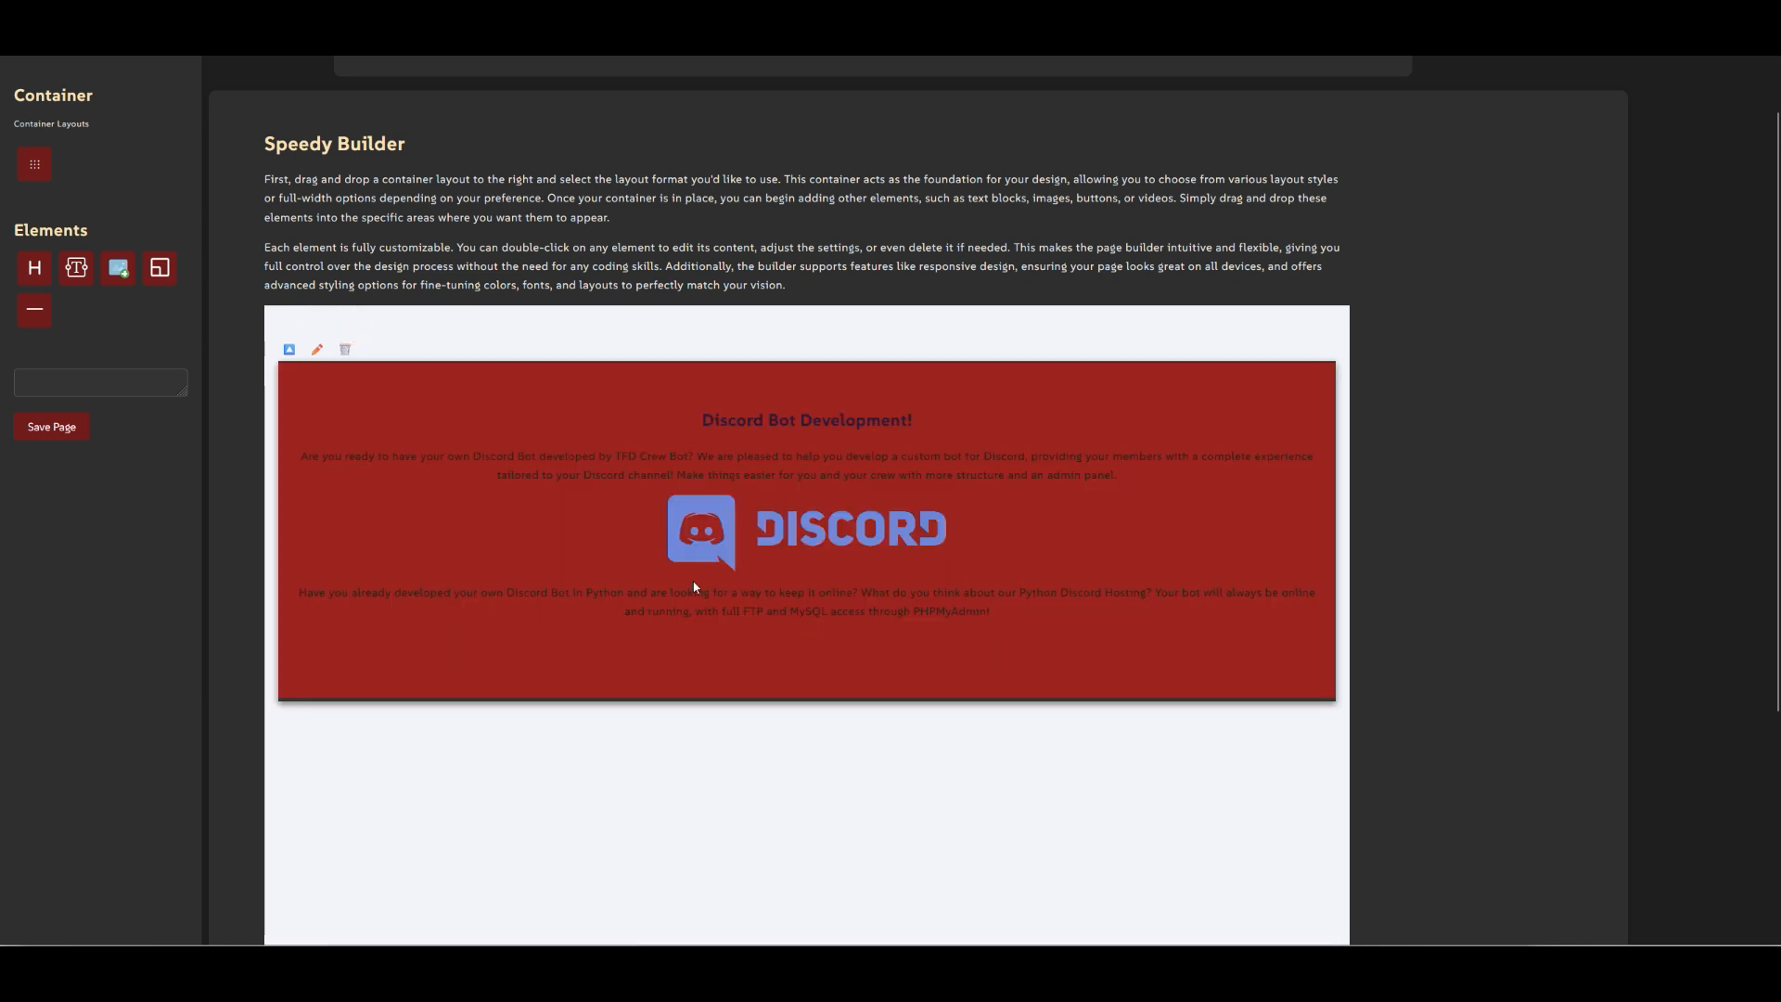
left_click_drag(739, 457, 774, 521)
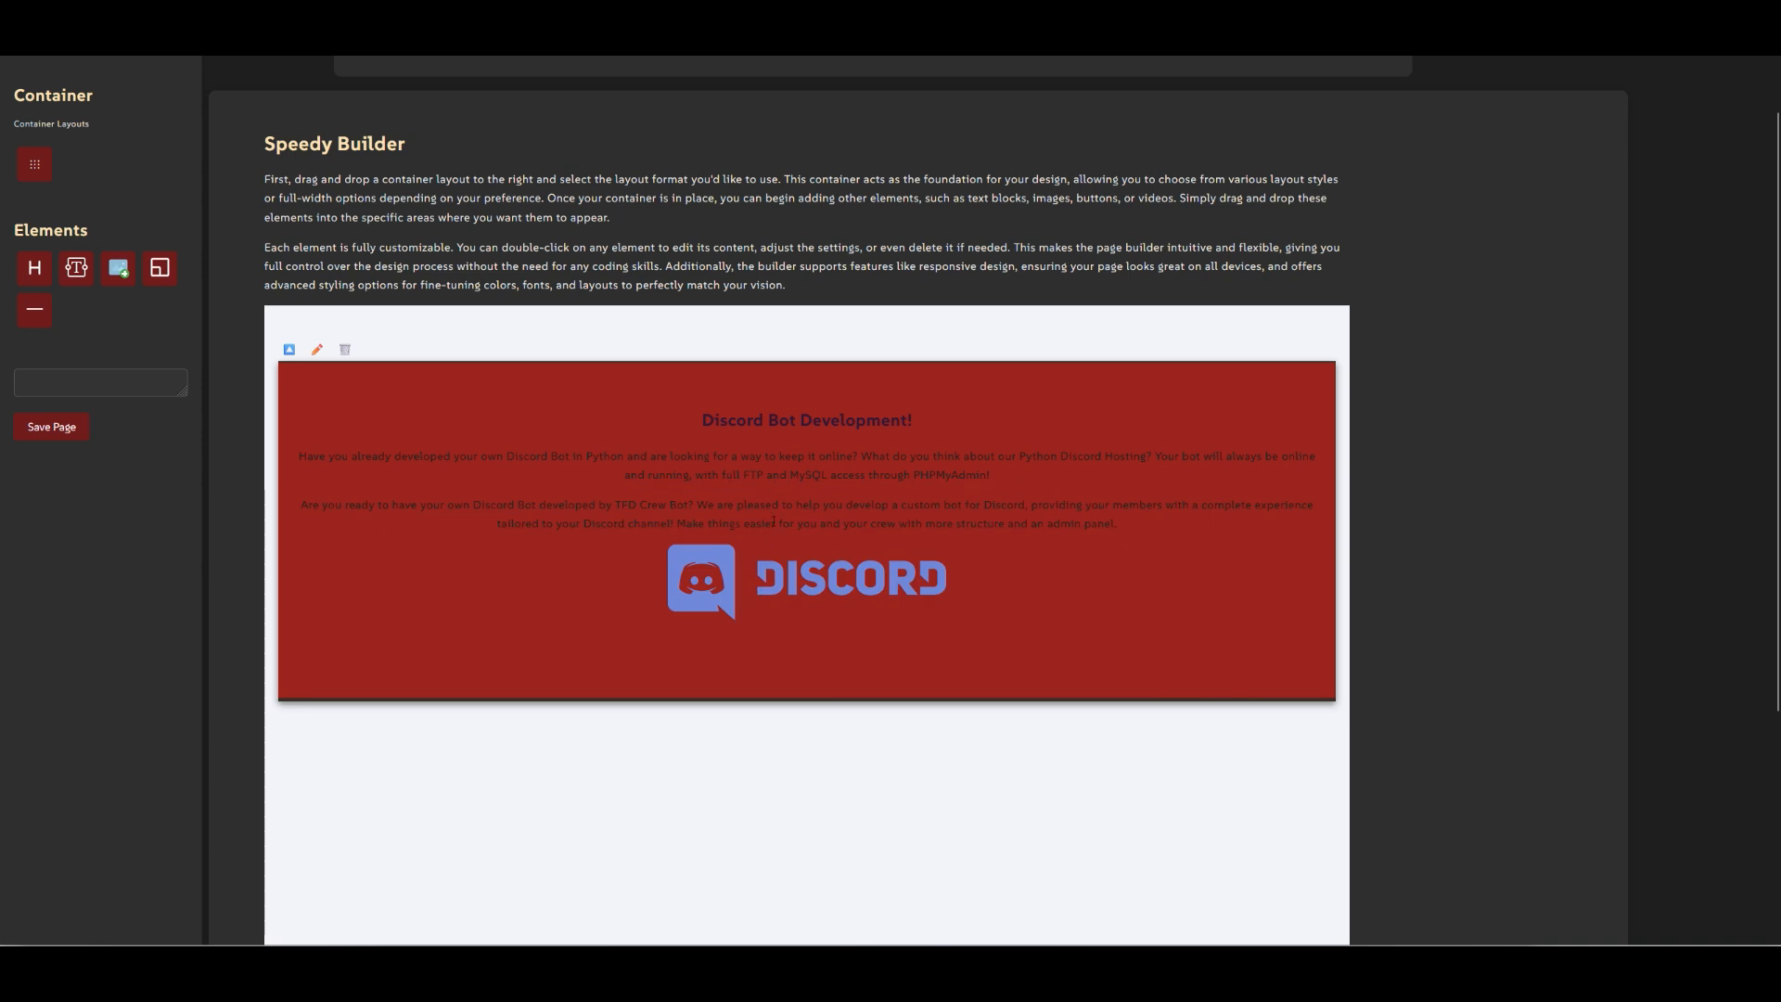
Step: Examine the Edit Element settings of the "Are you ready" paragraph, from its text down to font, margin and padding
double_click(769, 520)
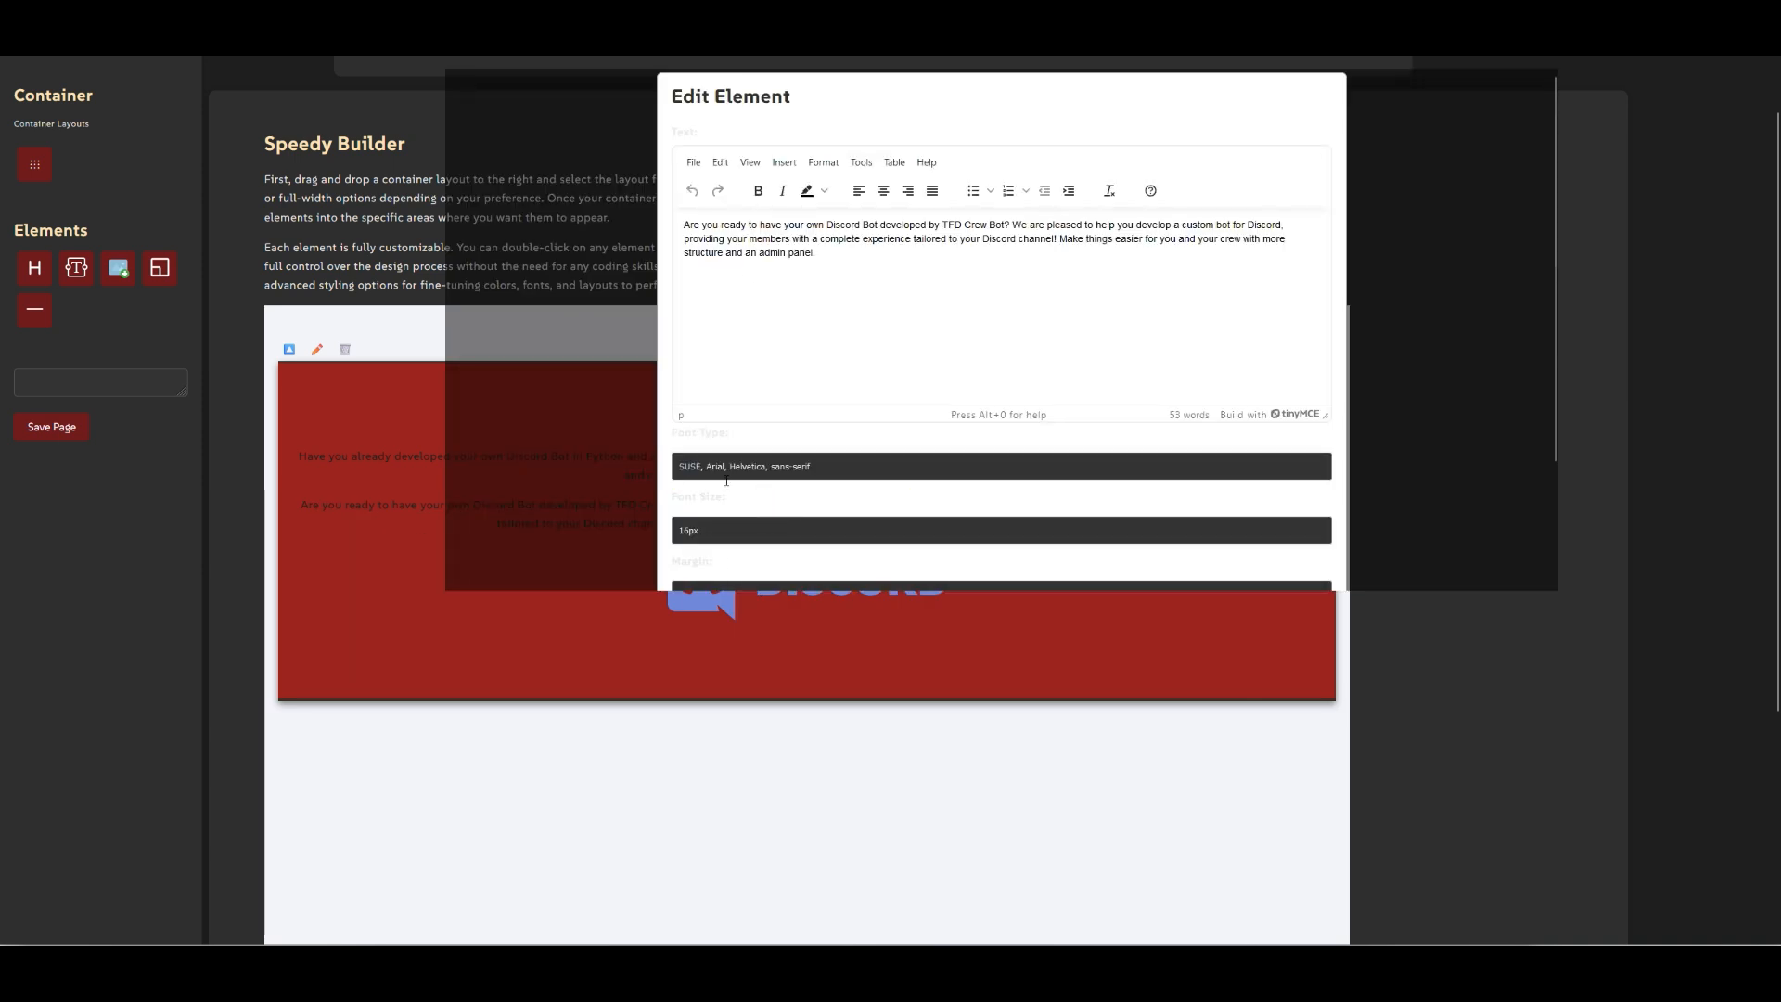
scroll(725, 566, "down", 3)
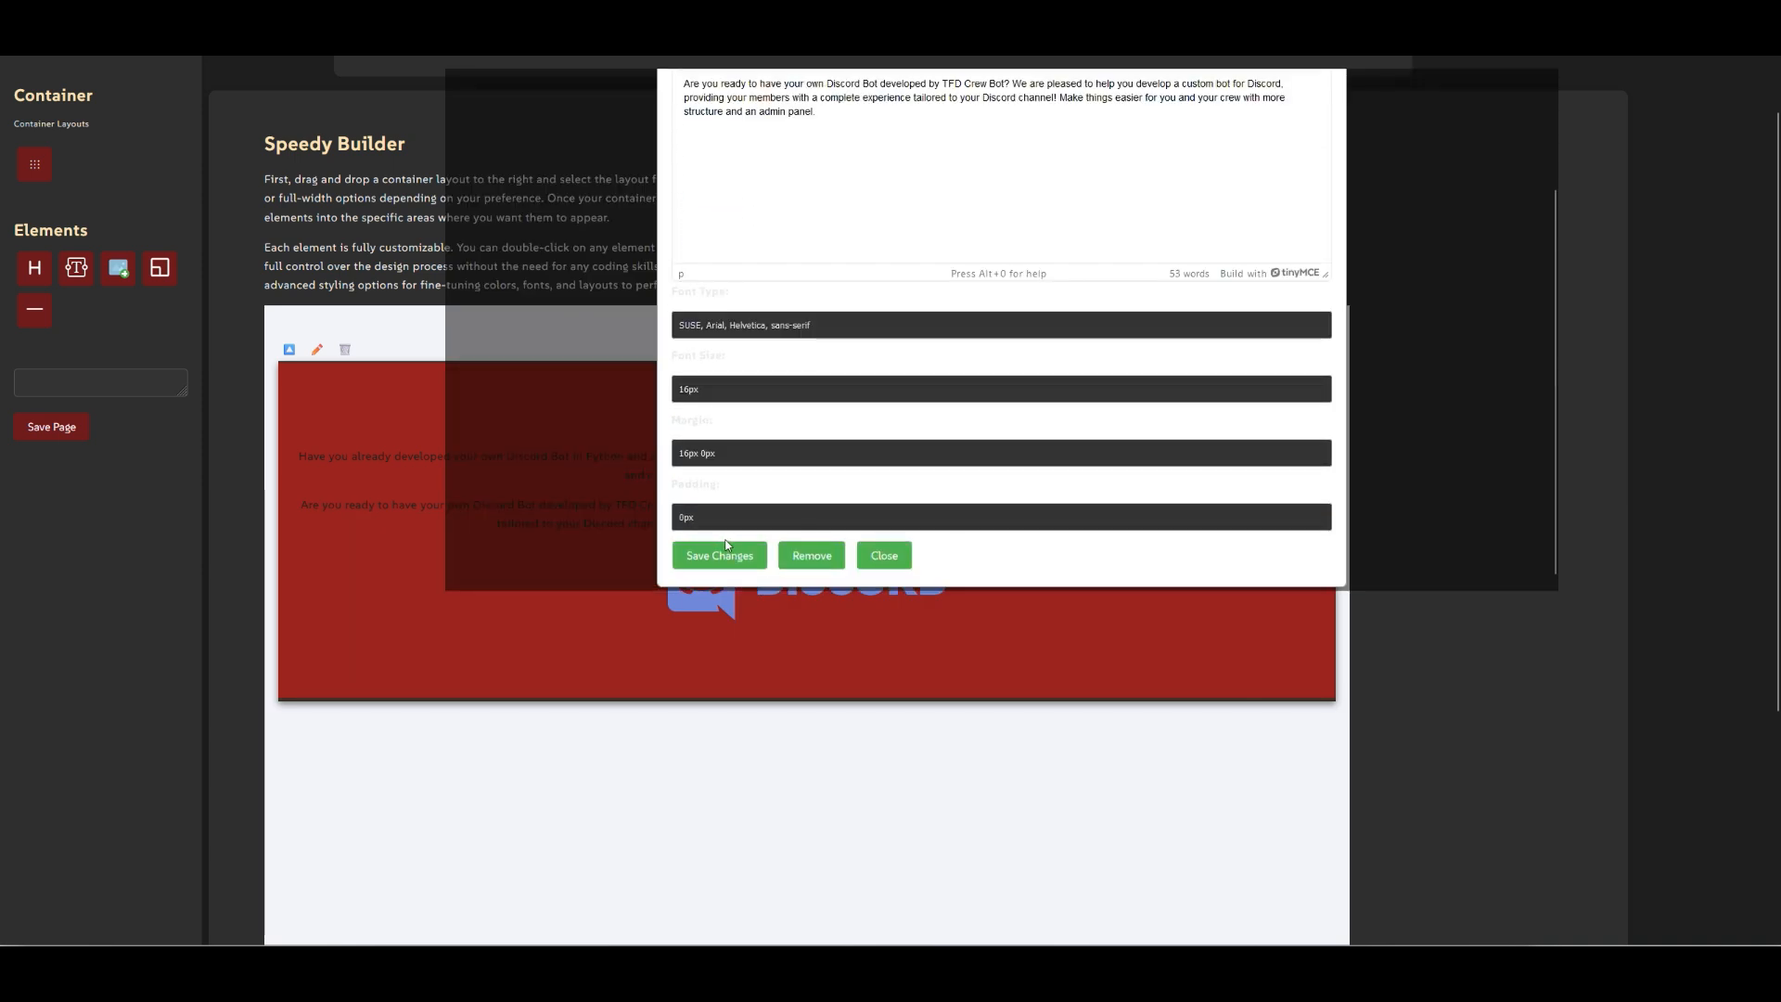
left_click(891, 560)
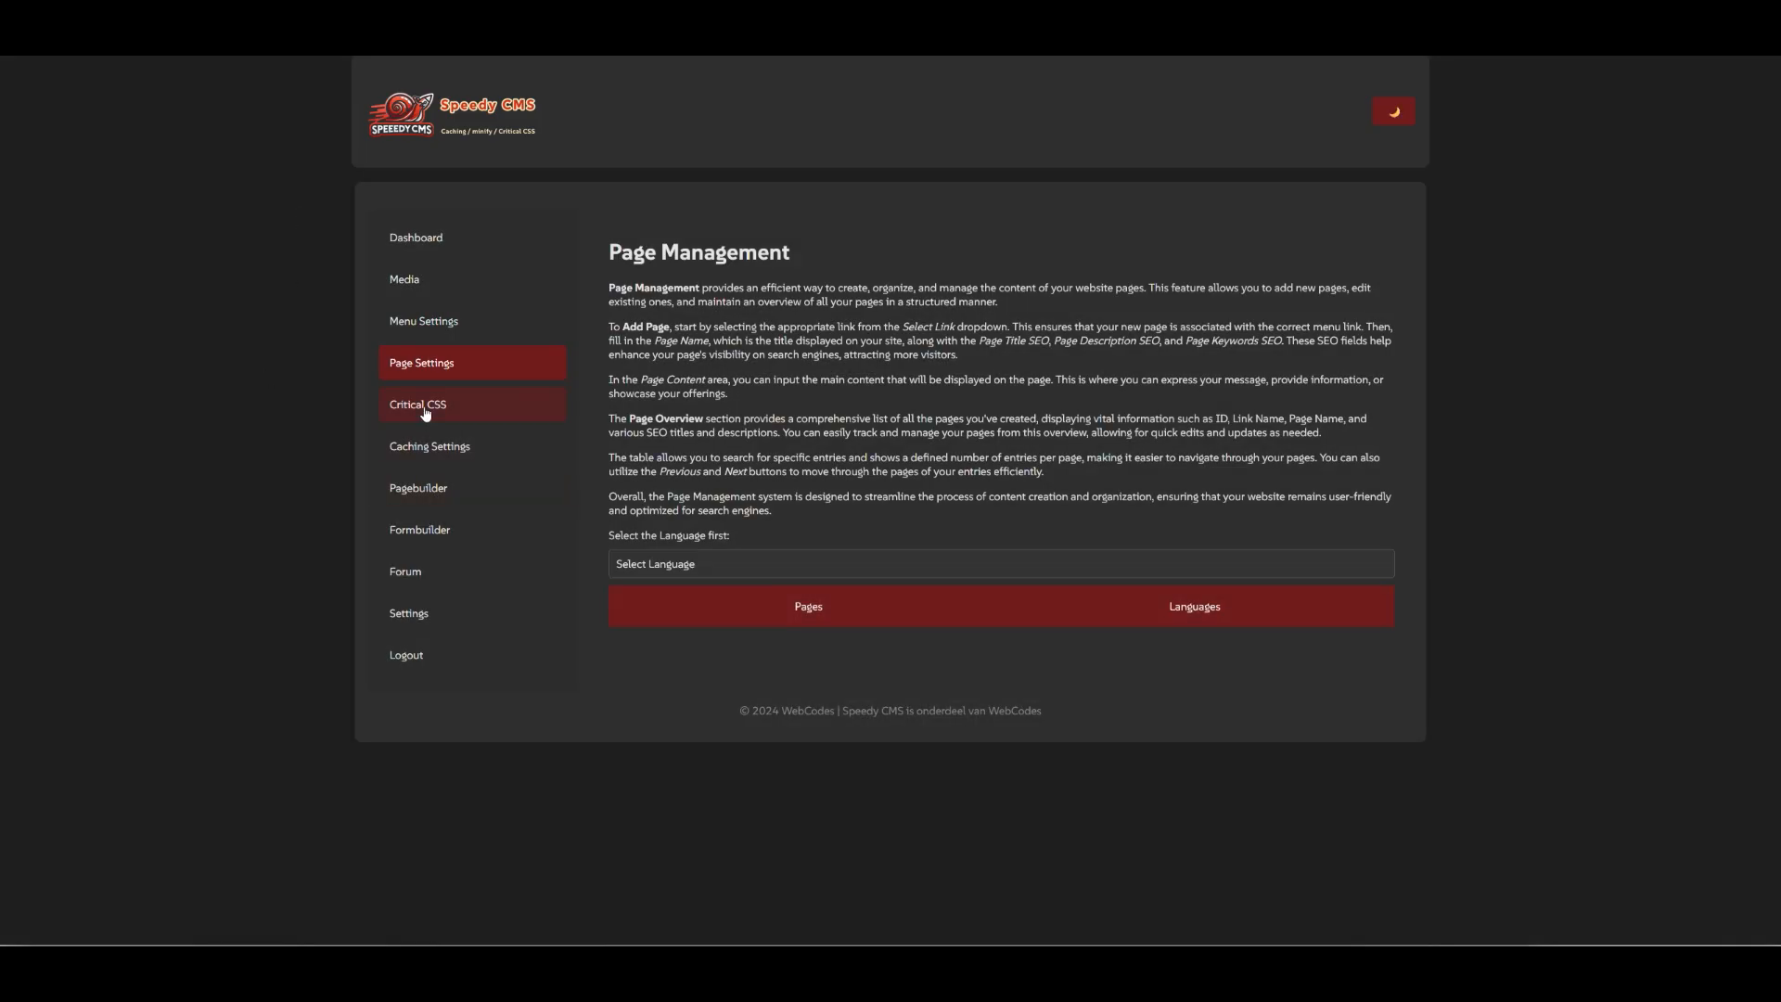
Step: Review the Critical CSS page and the Caching Management options, returning to the Create Critical CSS section
left_click(429, 412)
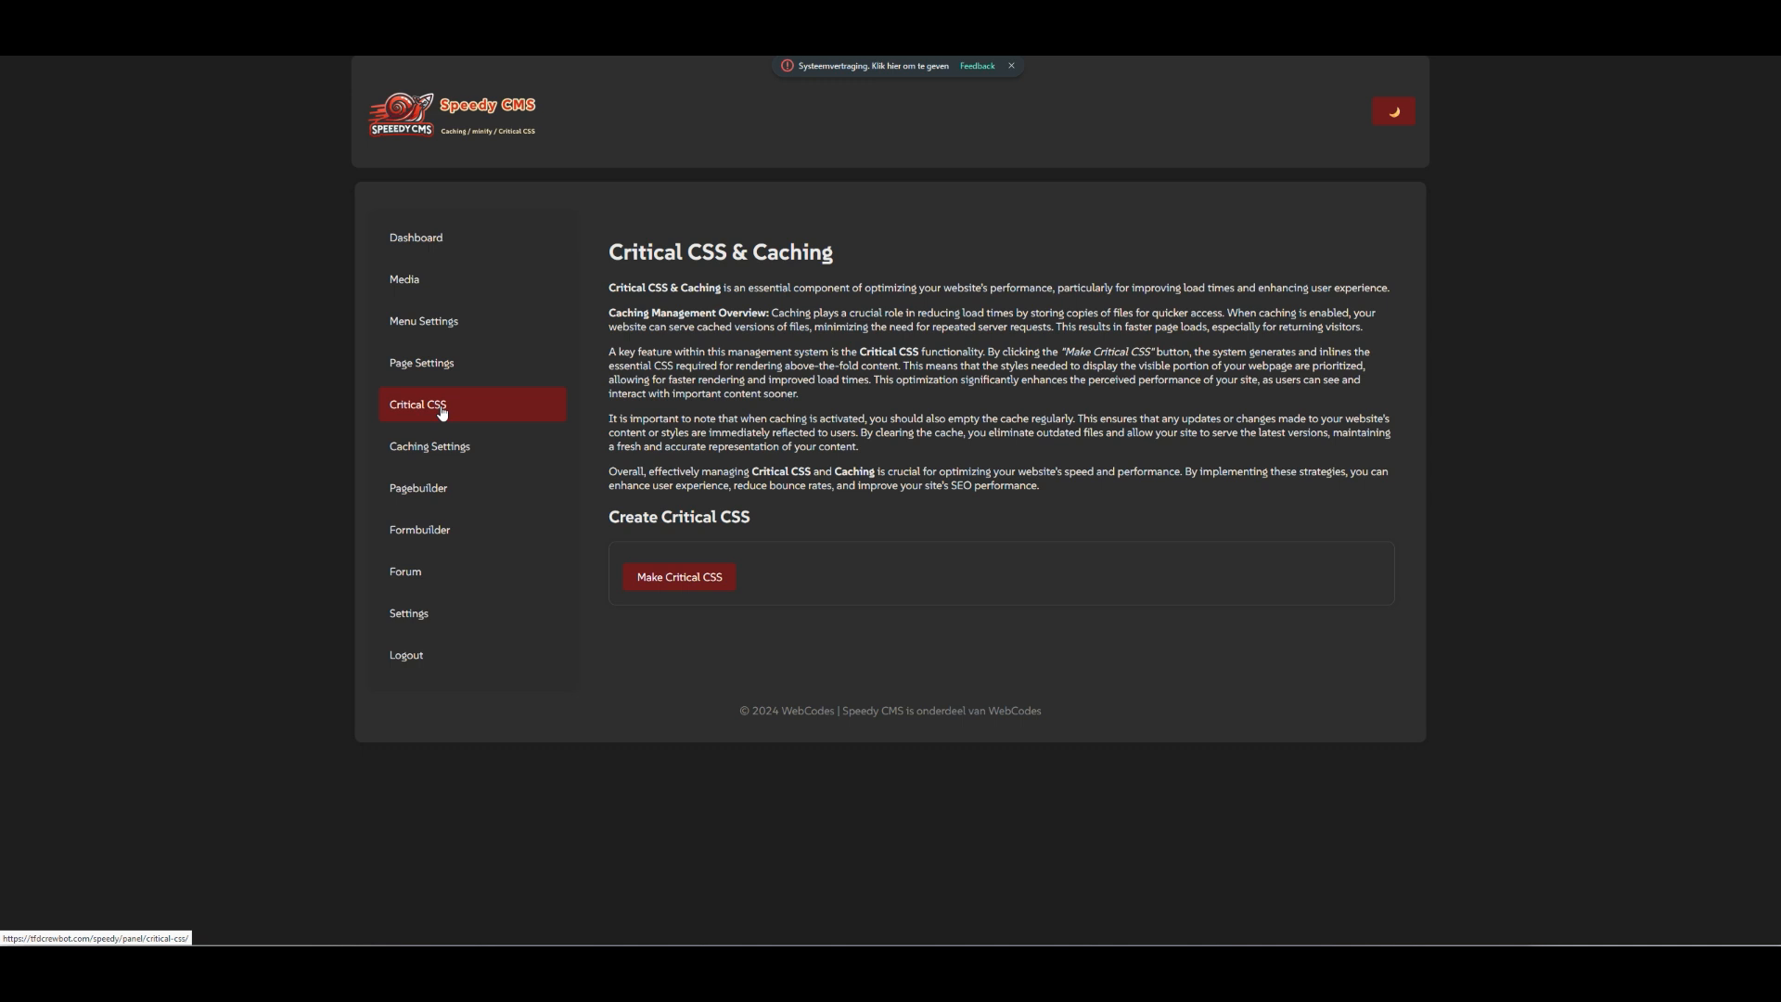
left_click(491, 449)
scroll(760, 516, "down", 2)
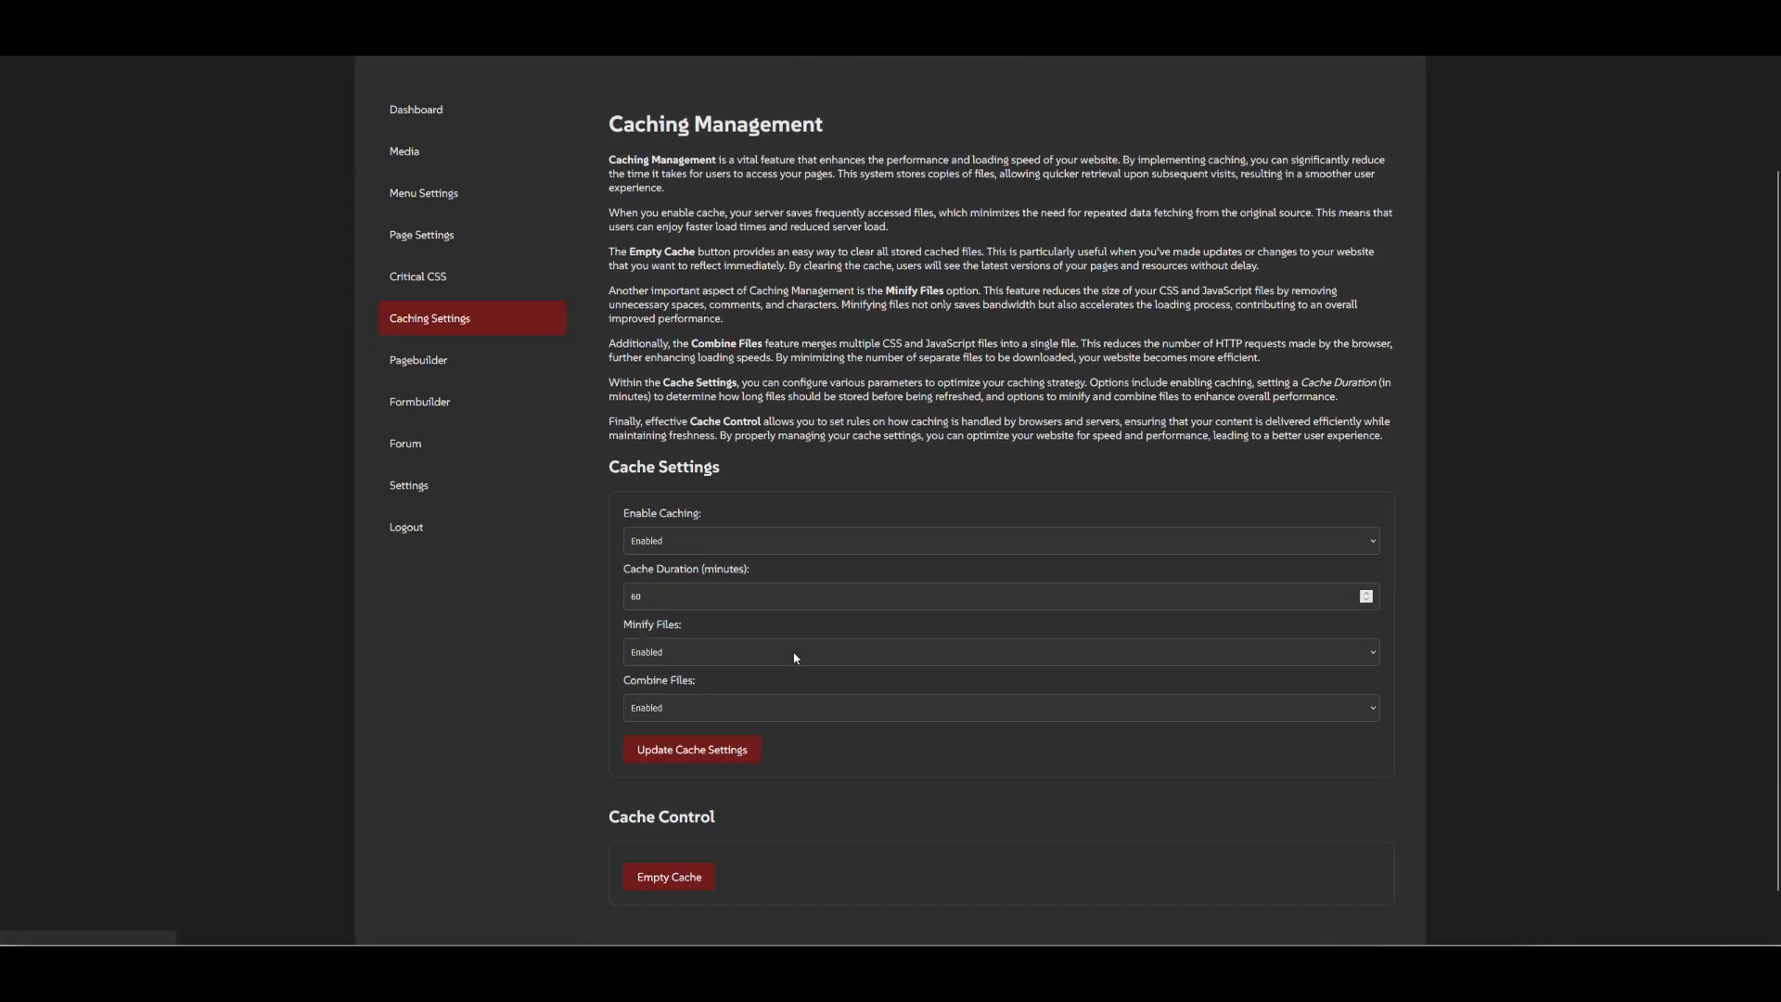
scroll(398, 297, "up", 2)
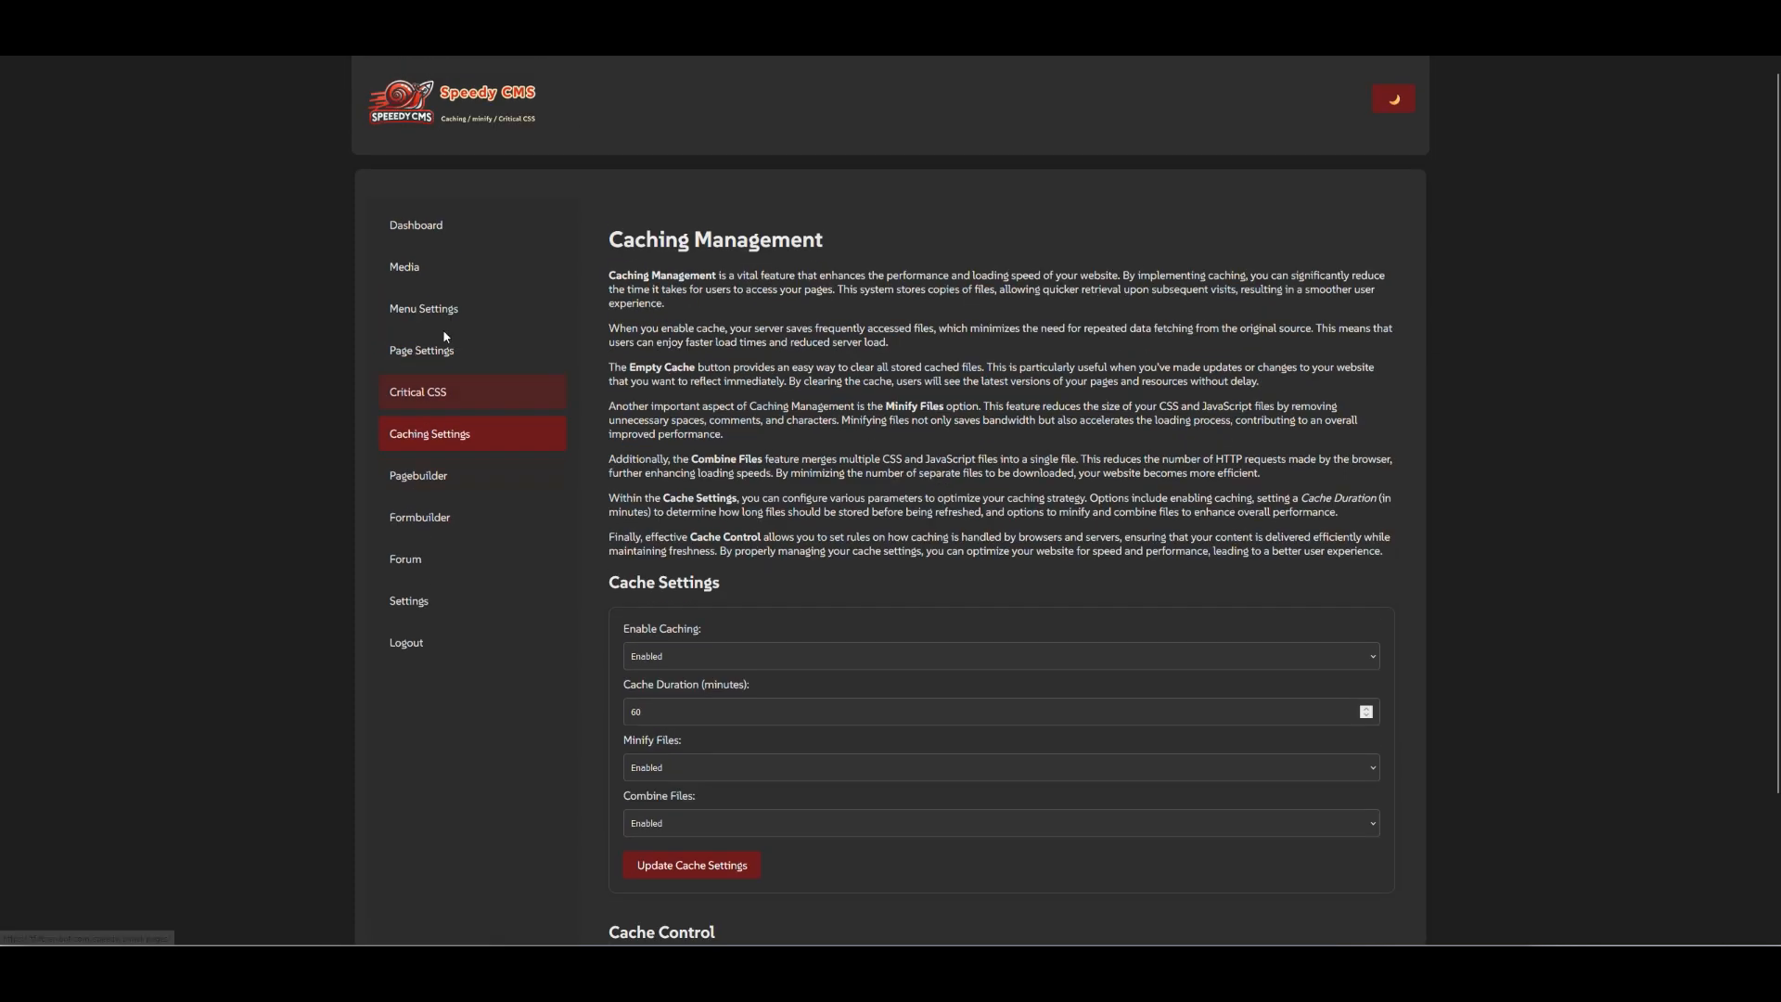
left_click(431, 416)
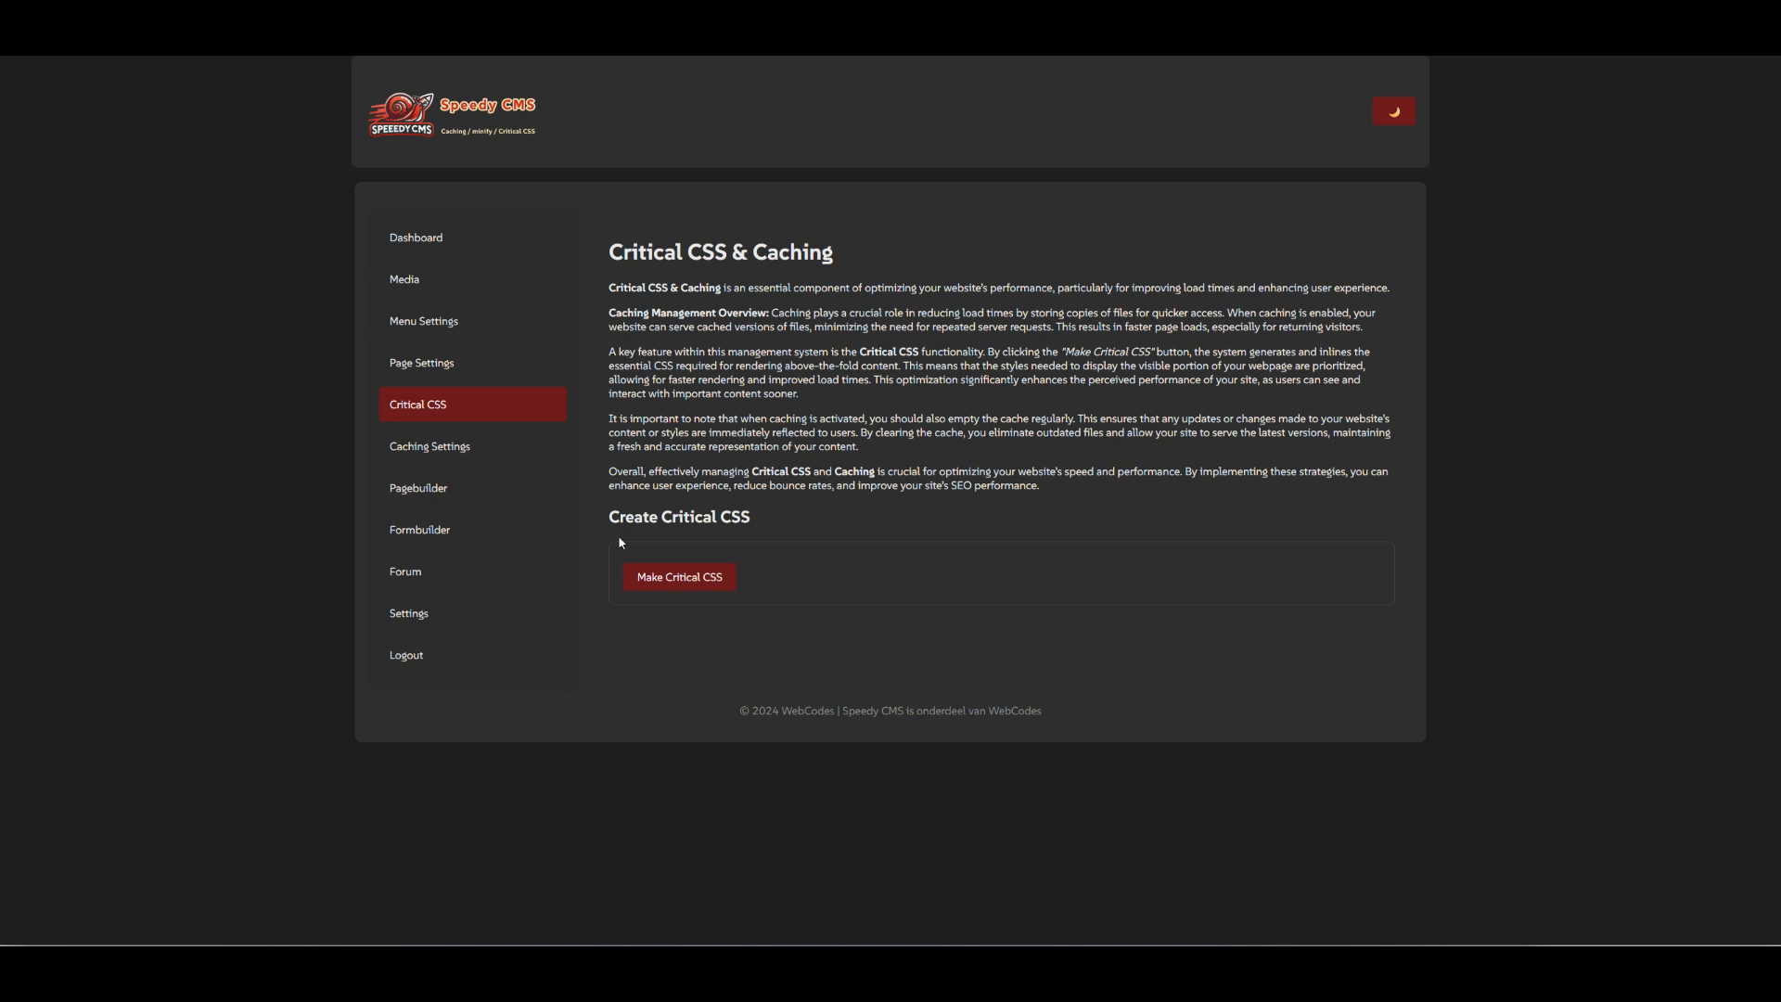
Step: Check the Enable Caching choices in the caching settings and empty the cache
left_click(444, 449)
scroll(682, 473, "down", 2)
left_click(671, 498)
left_click(668, 497)
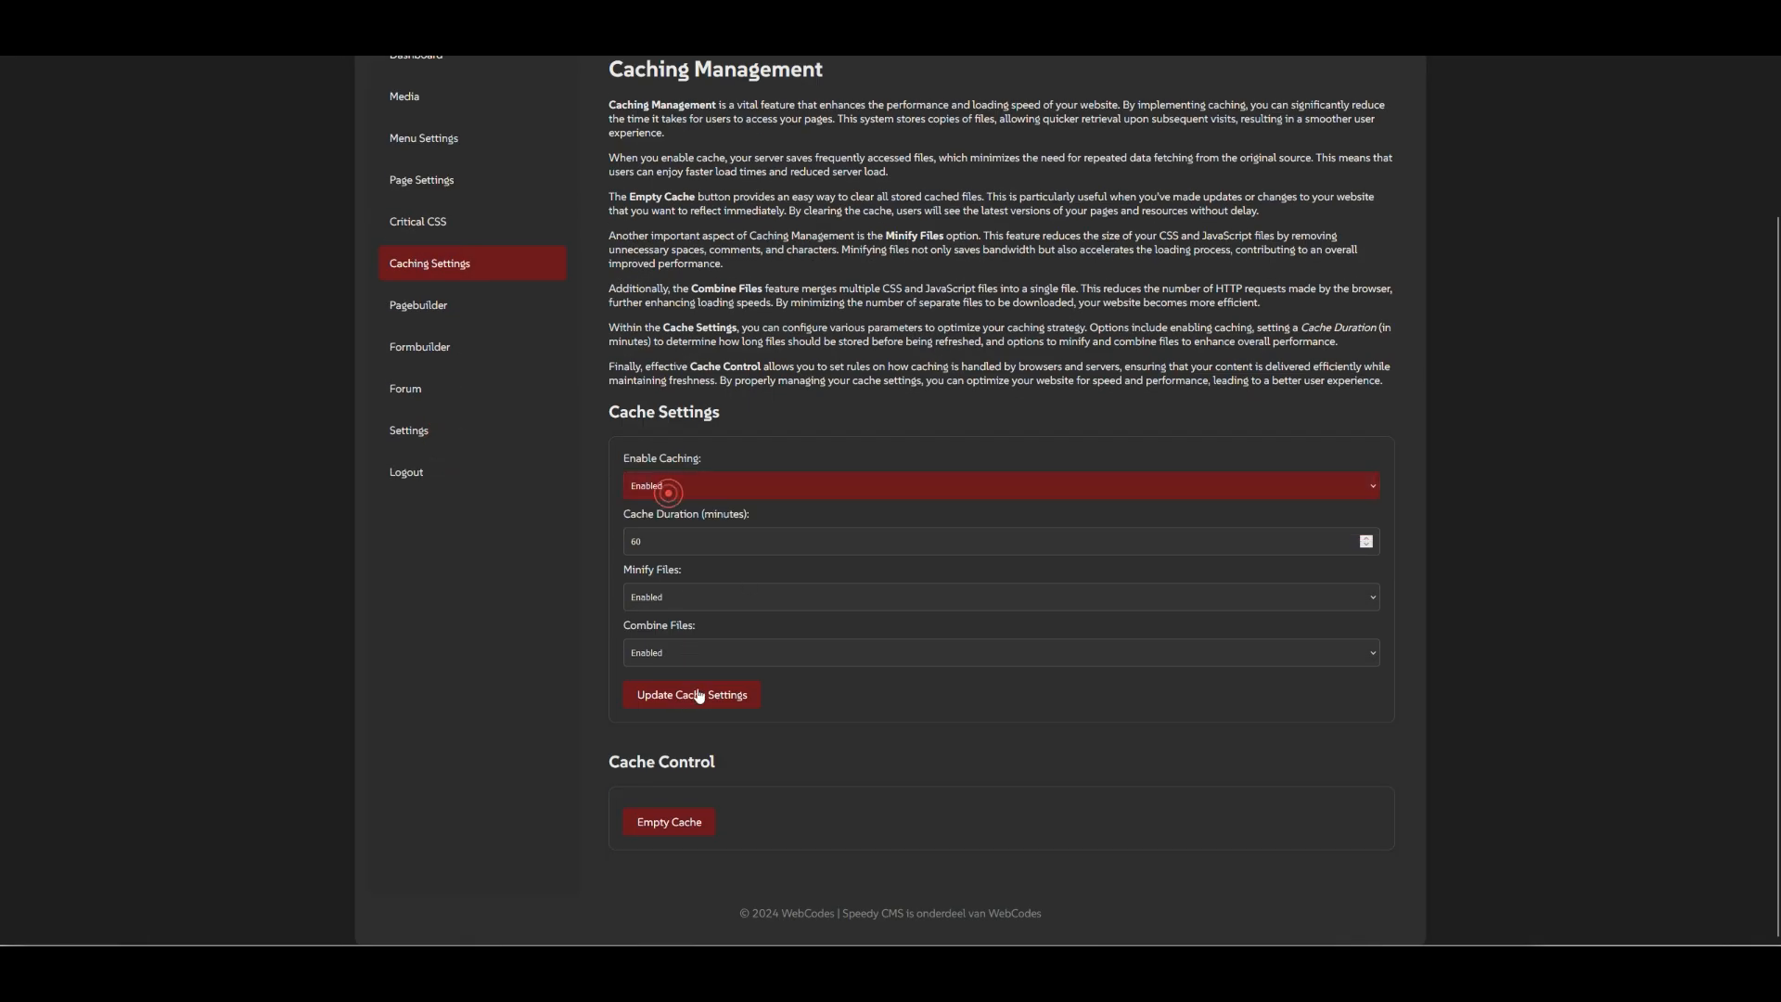
left_click(653, 825)
left_click(943, 521)
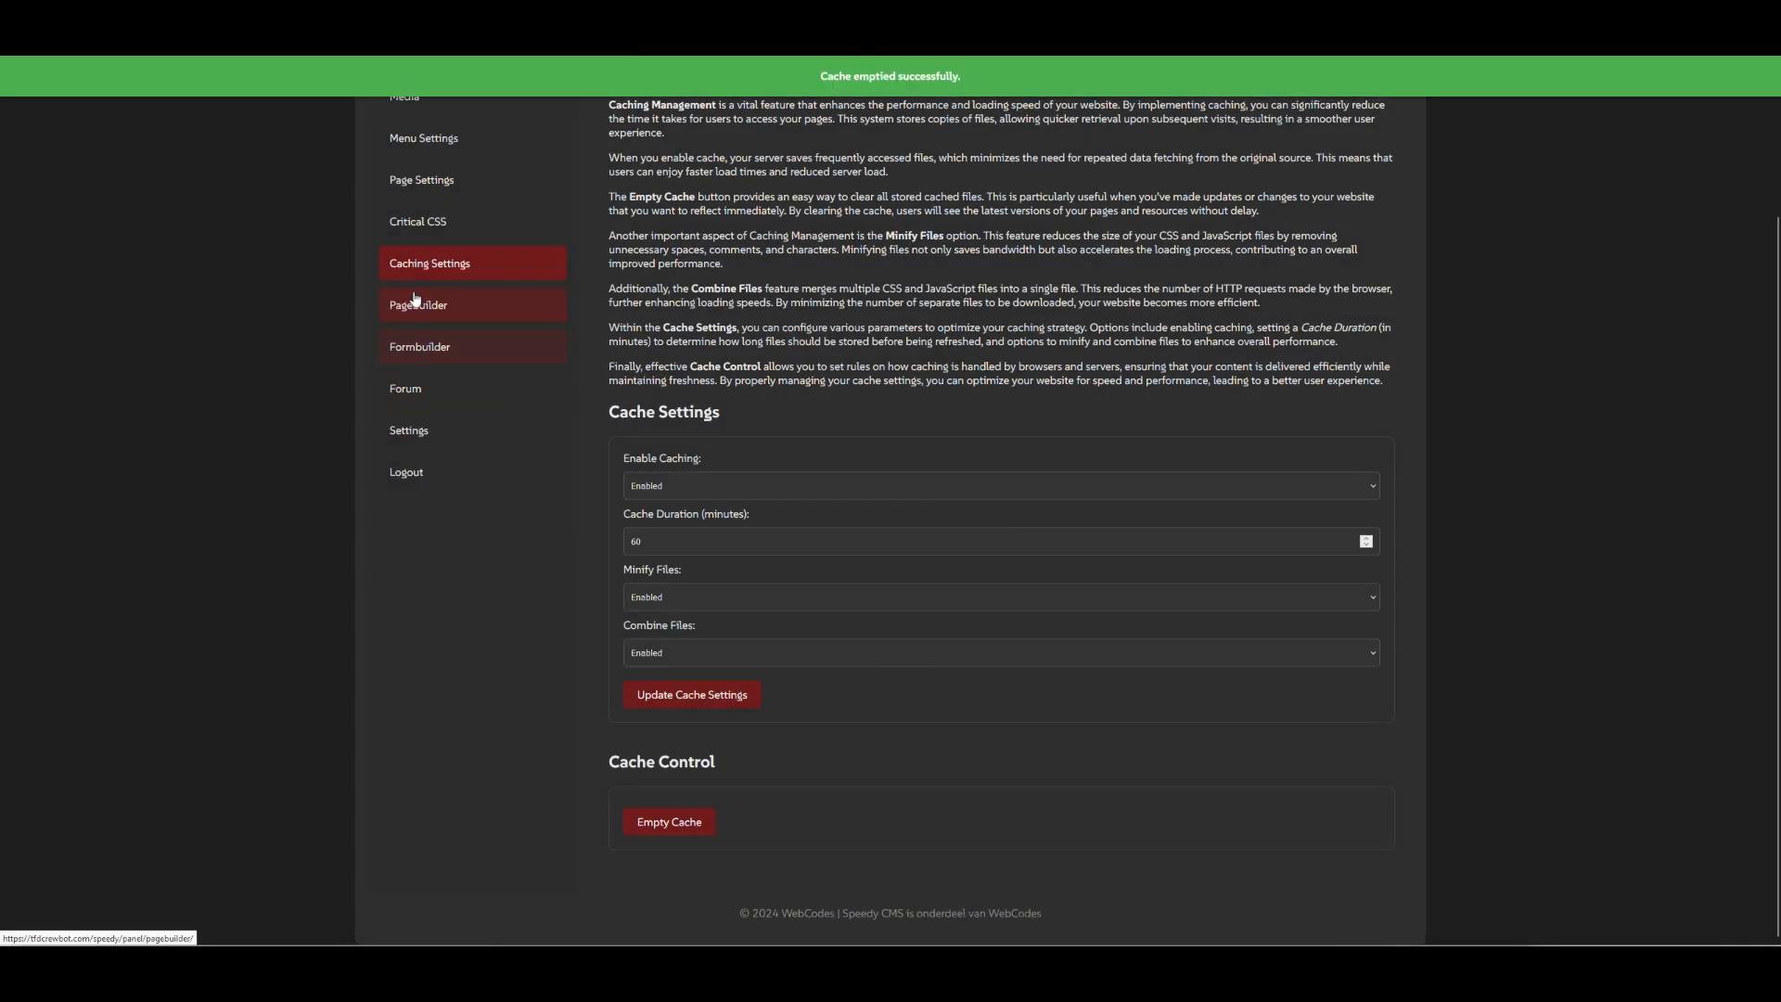
Step: Show the new form page in the form builder, check its name and description fields, and add a field
left_click(430, 357)
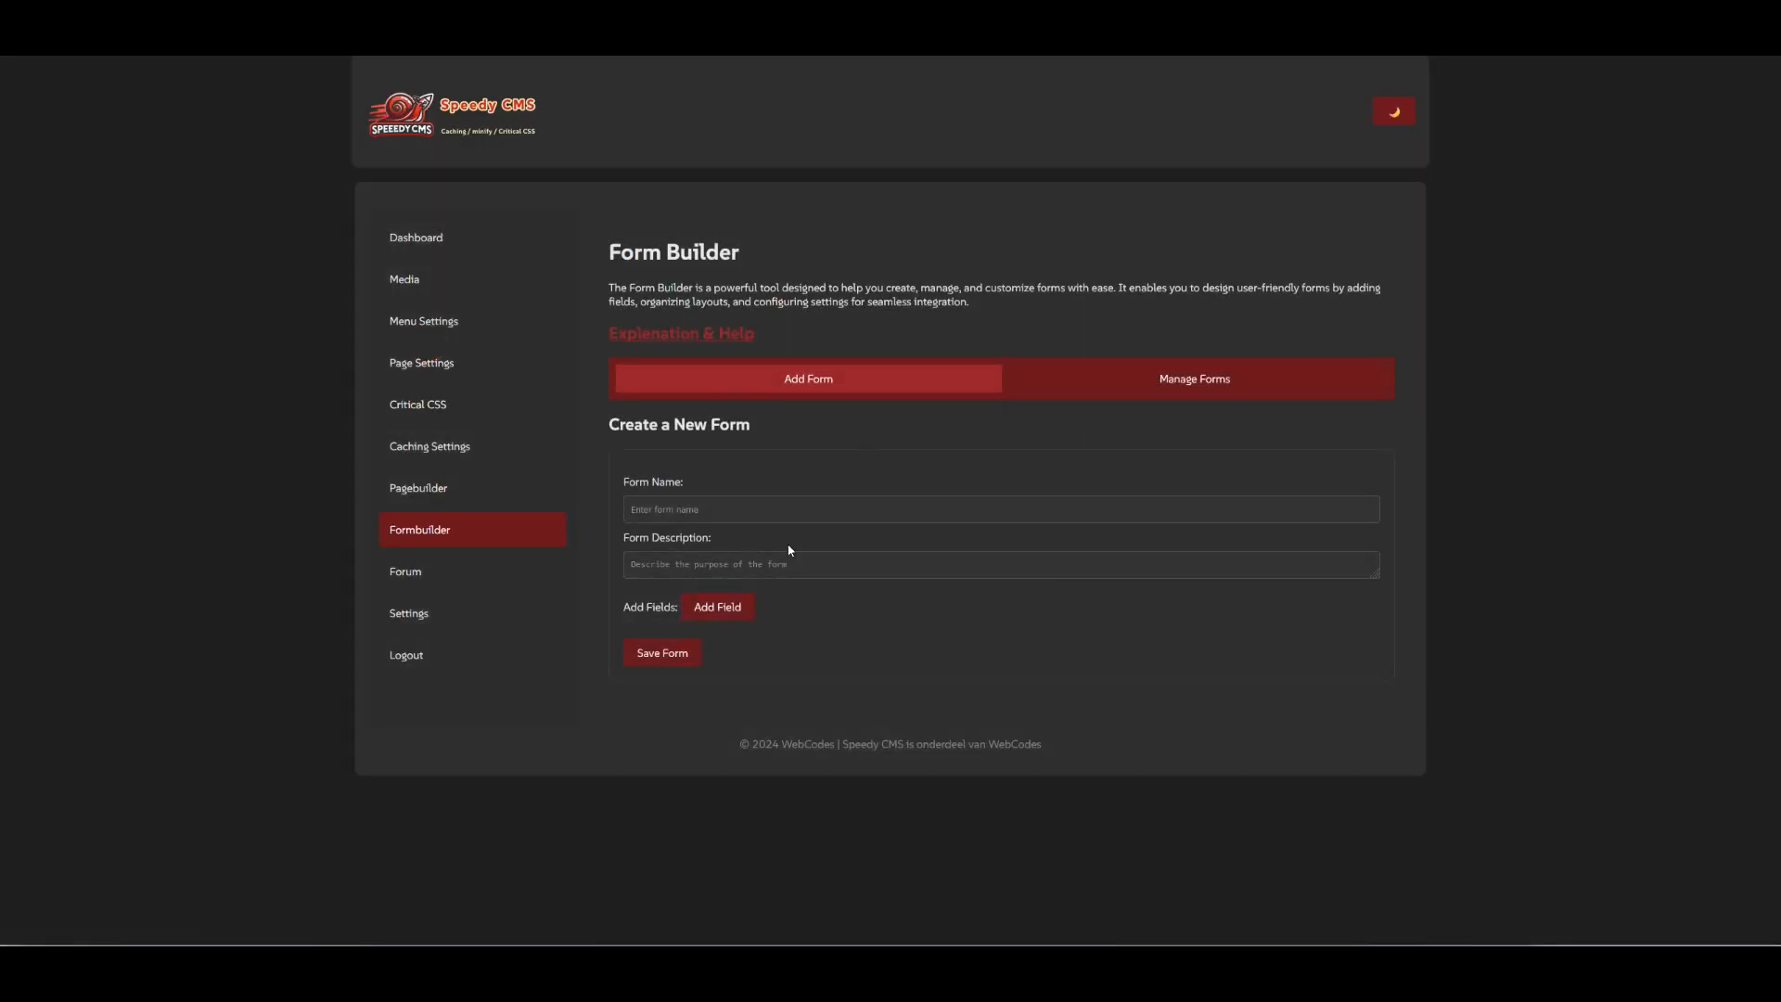
left_click(658, 508)
left_click(695, 563)
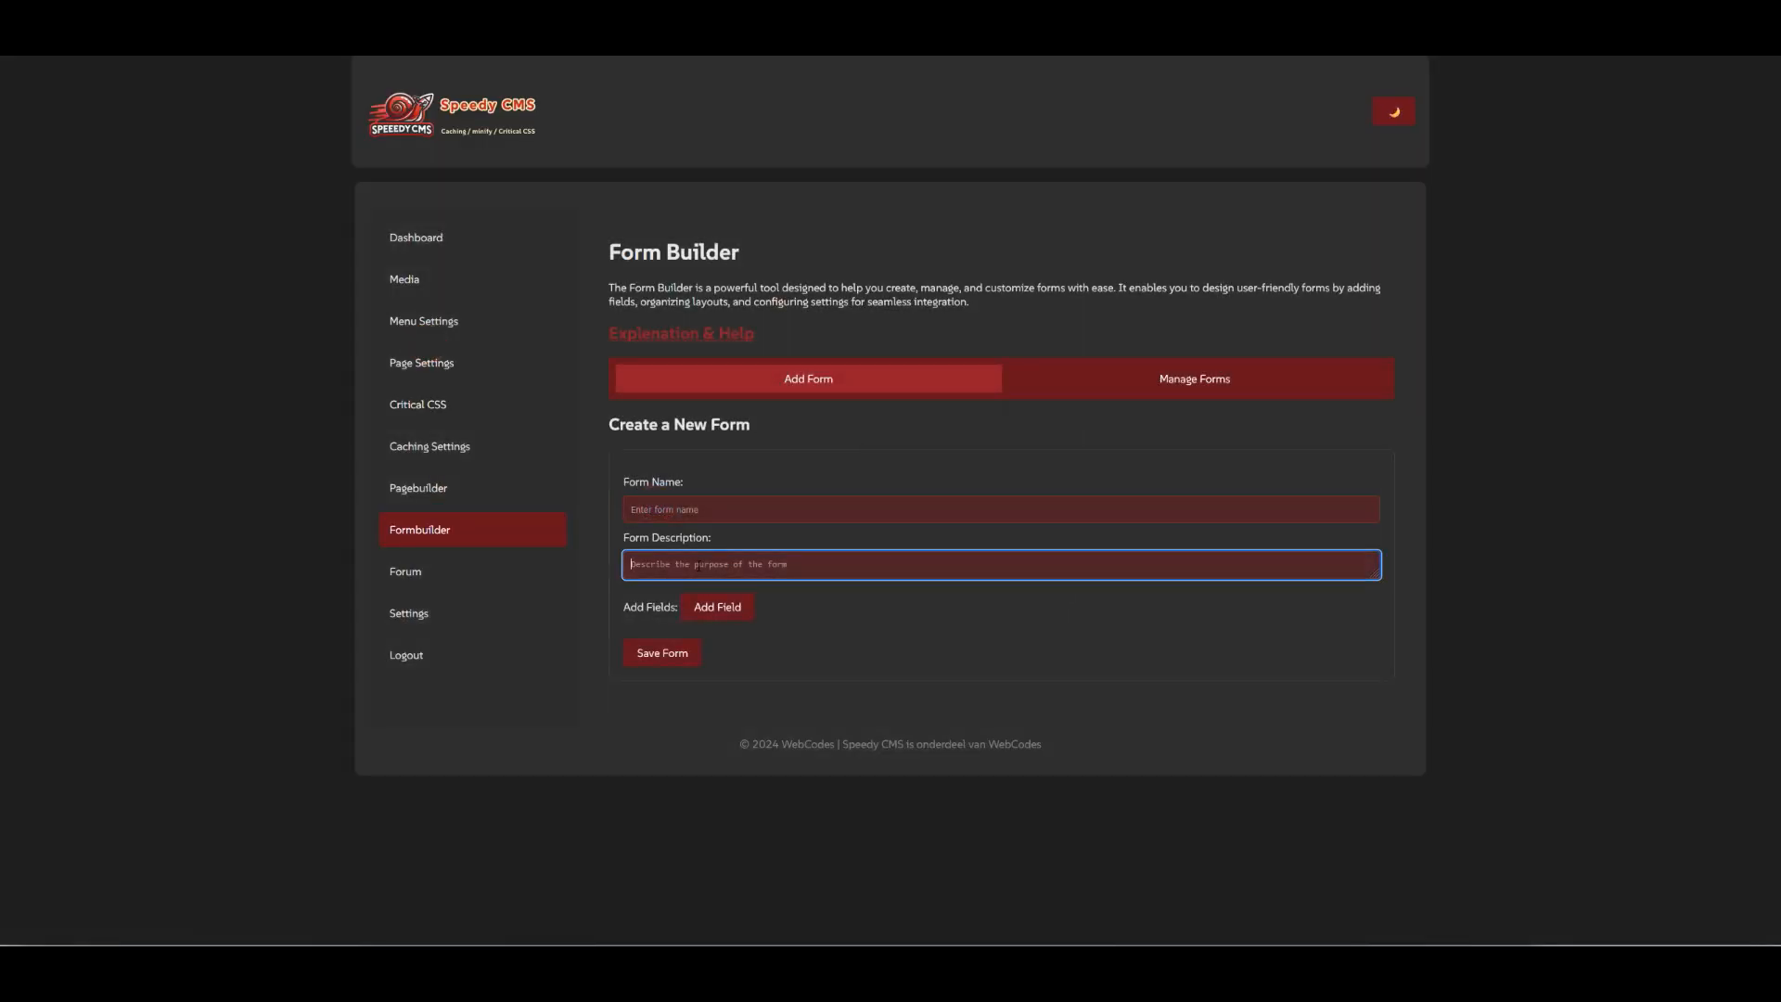
left_click(717, 608)
scroll(780, 593, "down", 2)
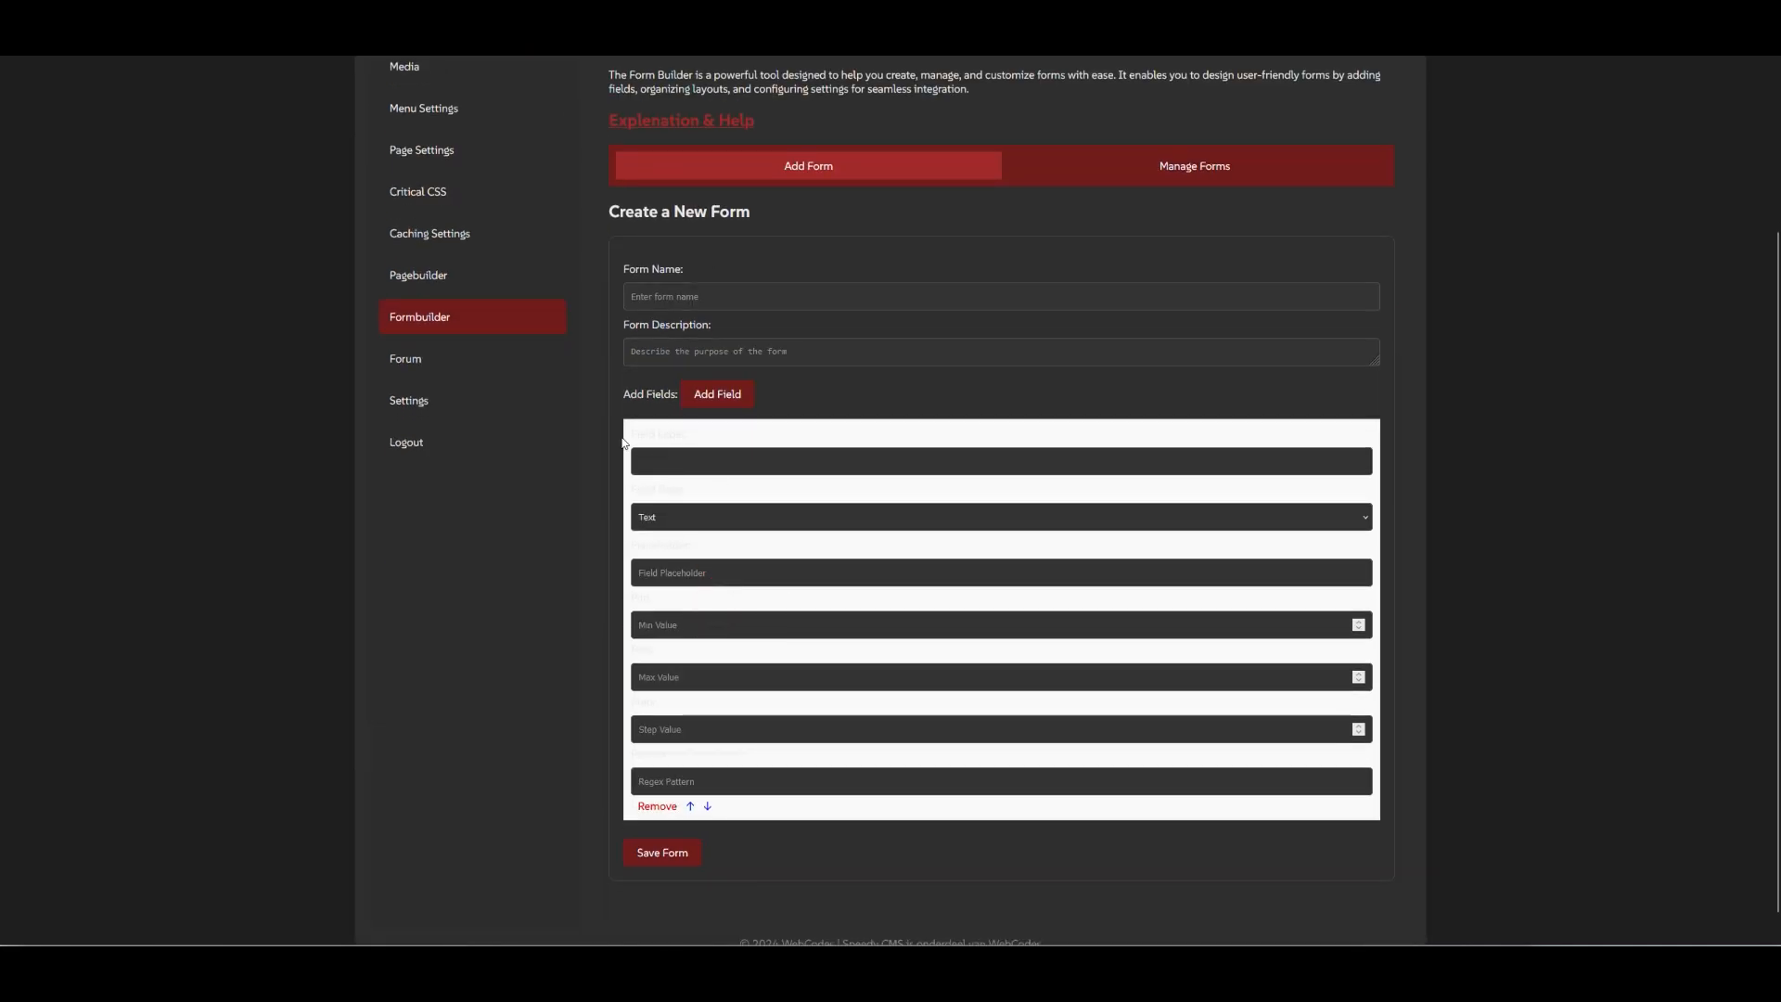
Step: Highlight all the page text to reveal the hidden labels of the new form field's settings
double_click(638, 435)
left_click(638, 434)
left_click(688, 432)
left_click(647, 432)
key("ctrl+a")
left_click(651, 434)
key("ctrl+a")
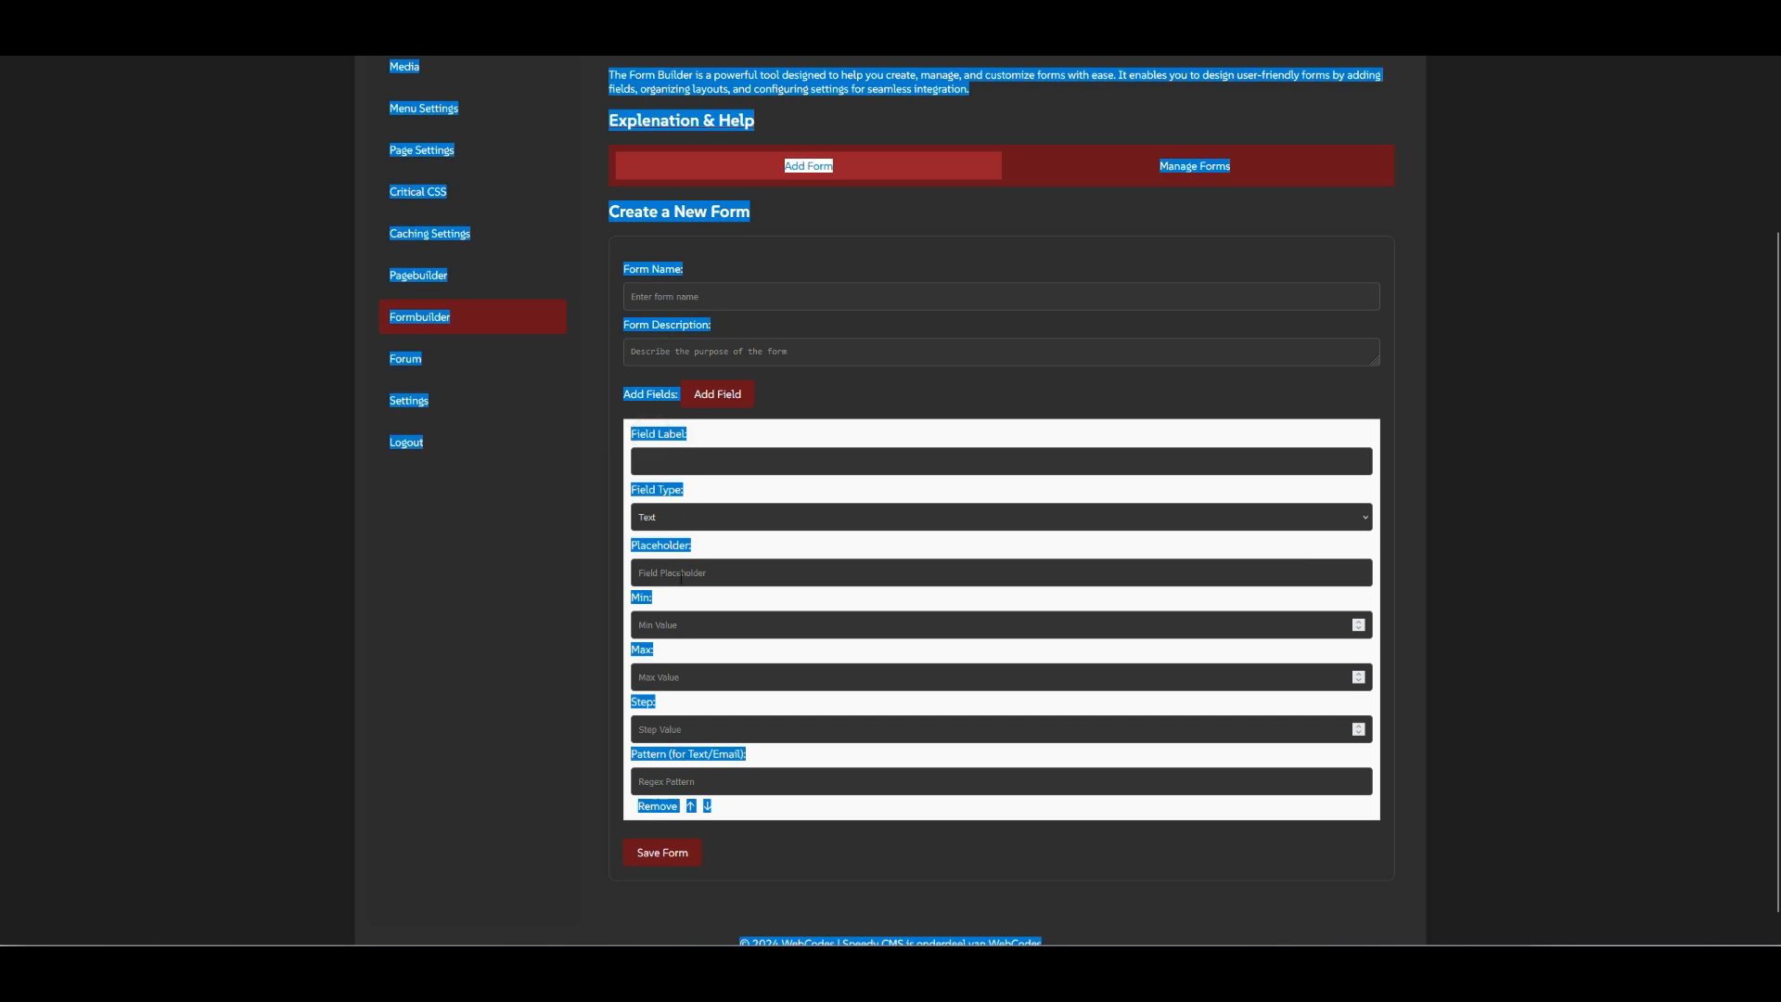
Step: Check the available field types and the Step and Regex Pattern settings of the new form field
left_click(675, 515)
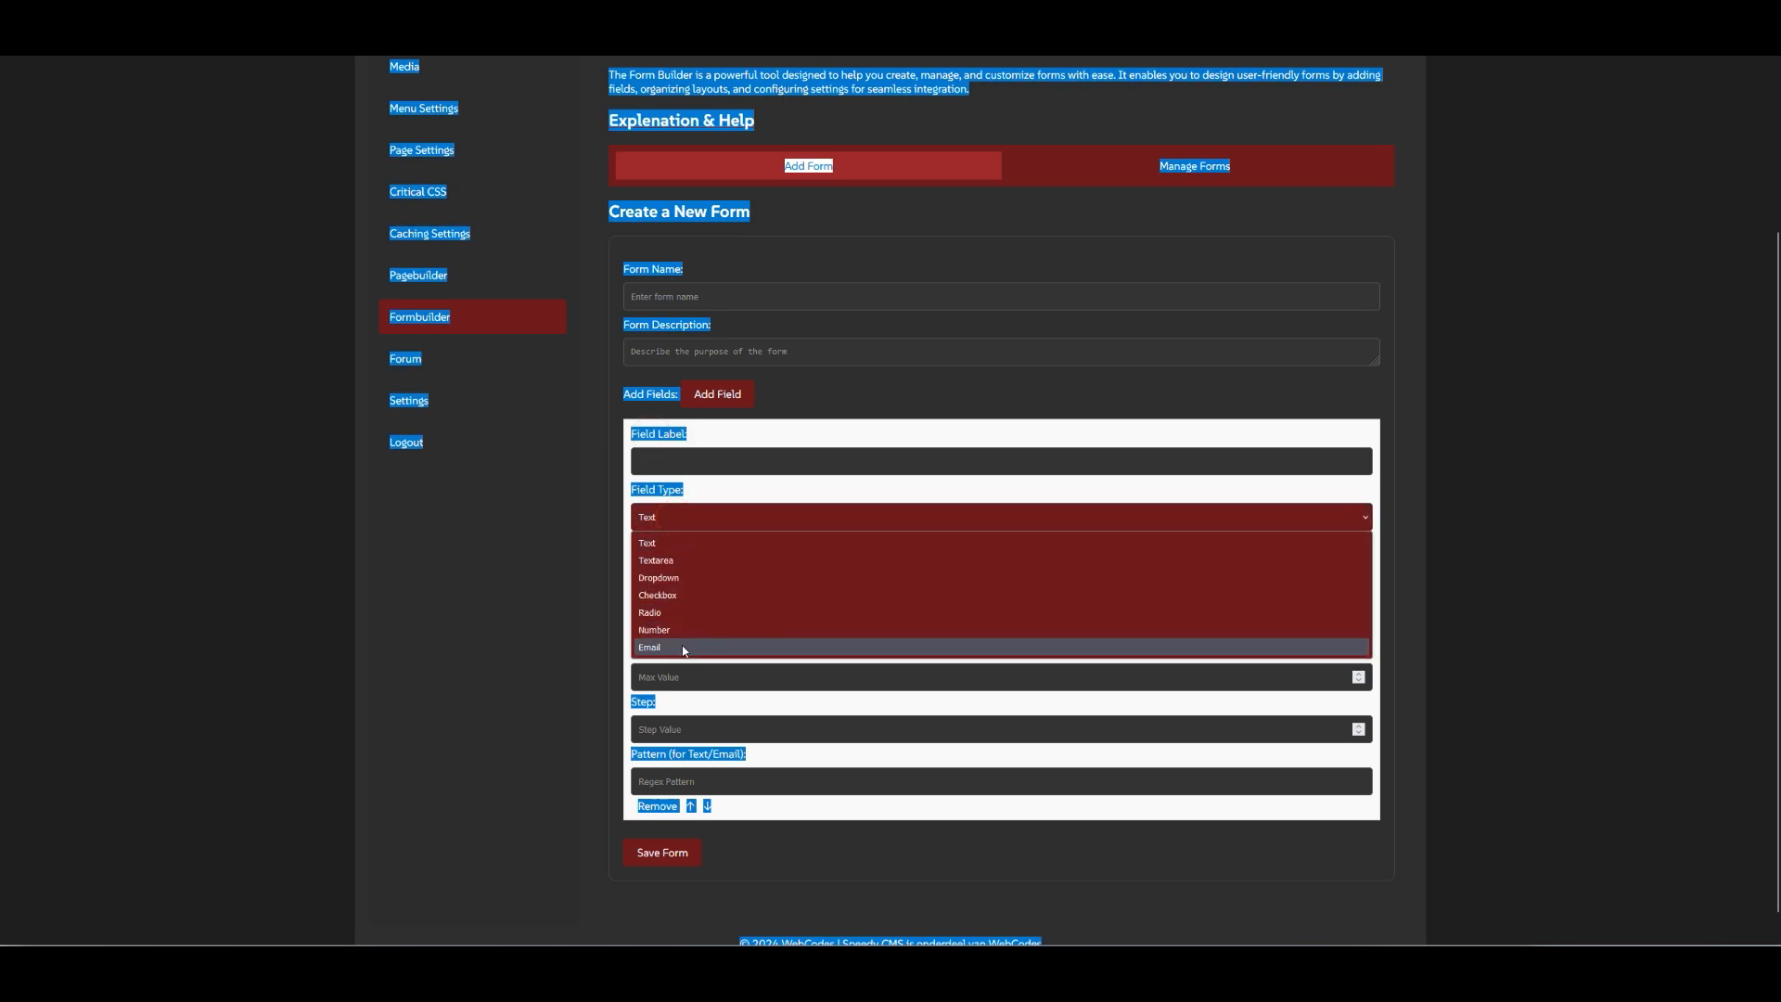
left_click(689, 522)
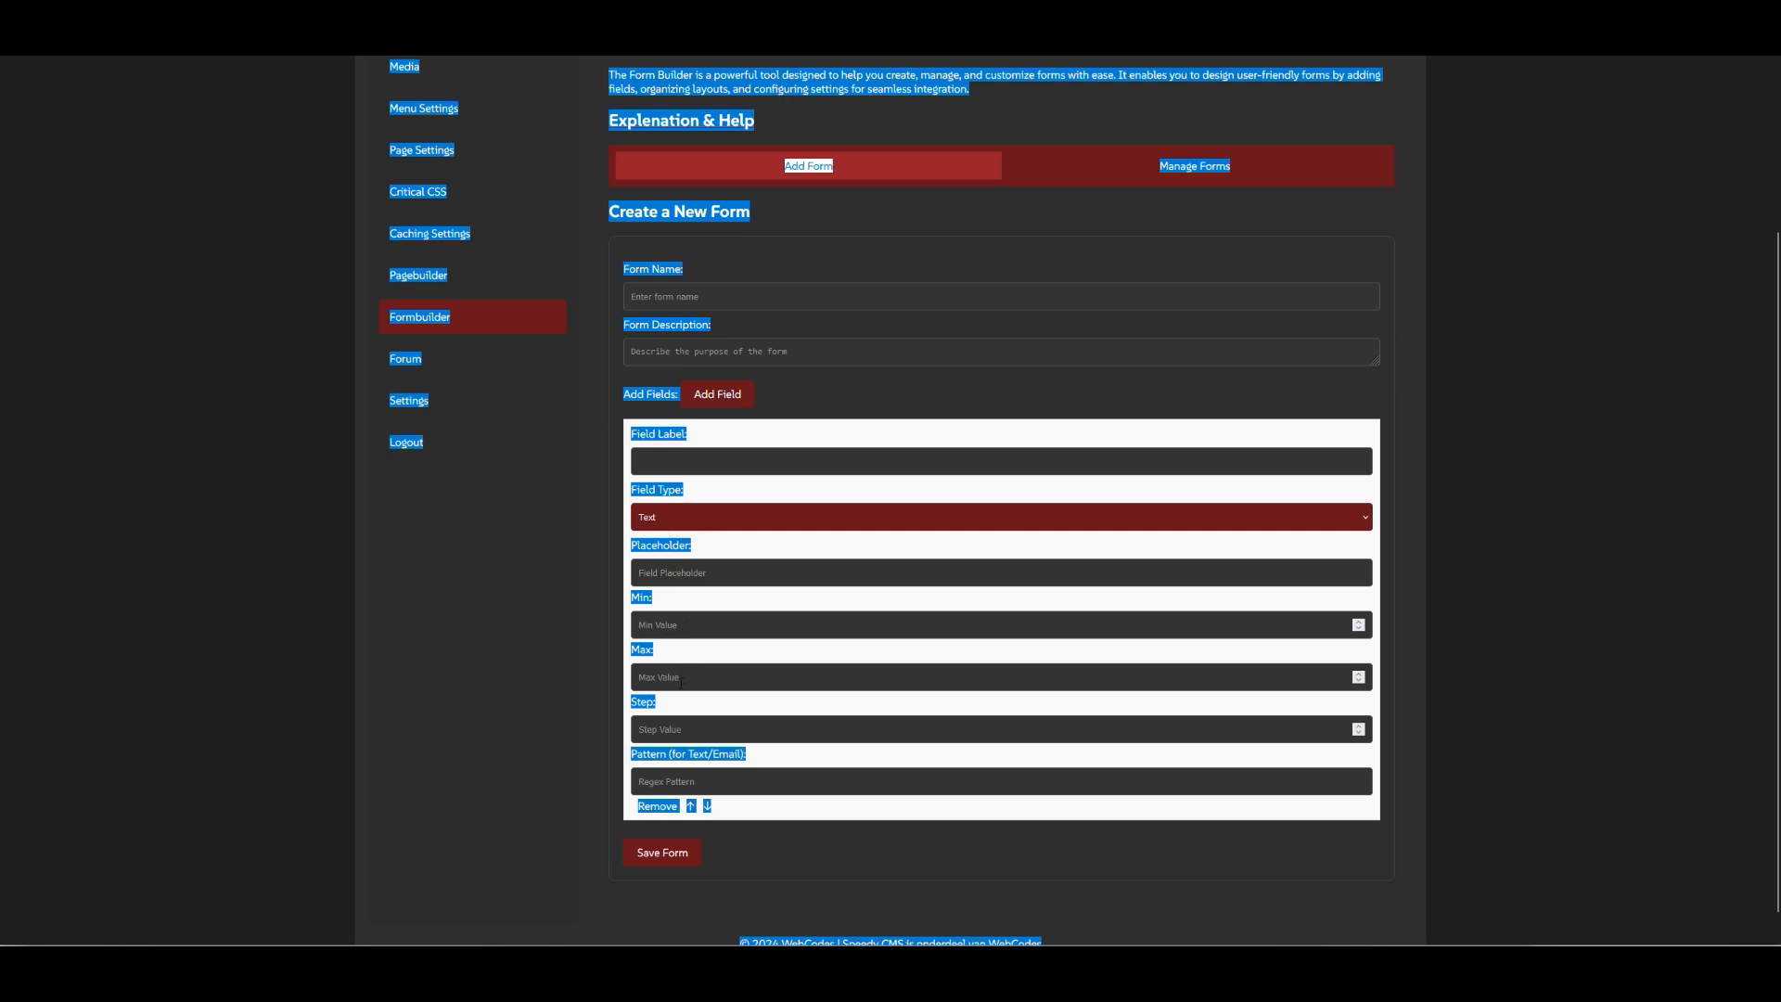
left_click(675, 729)
left_click(674, 779)
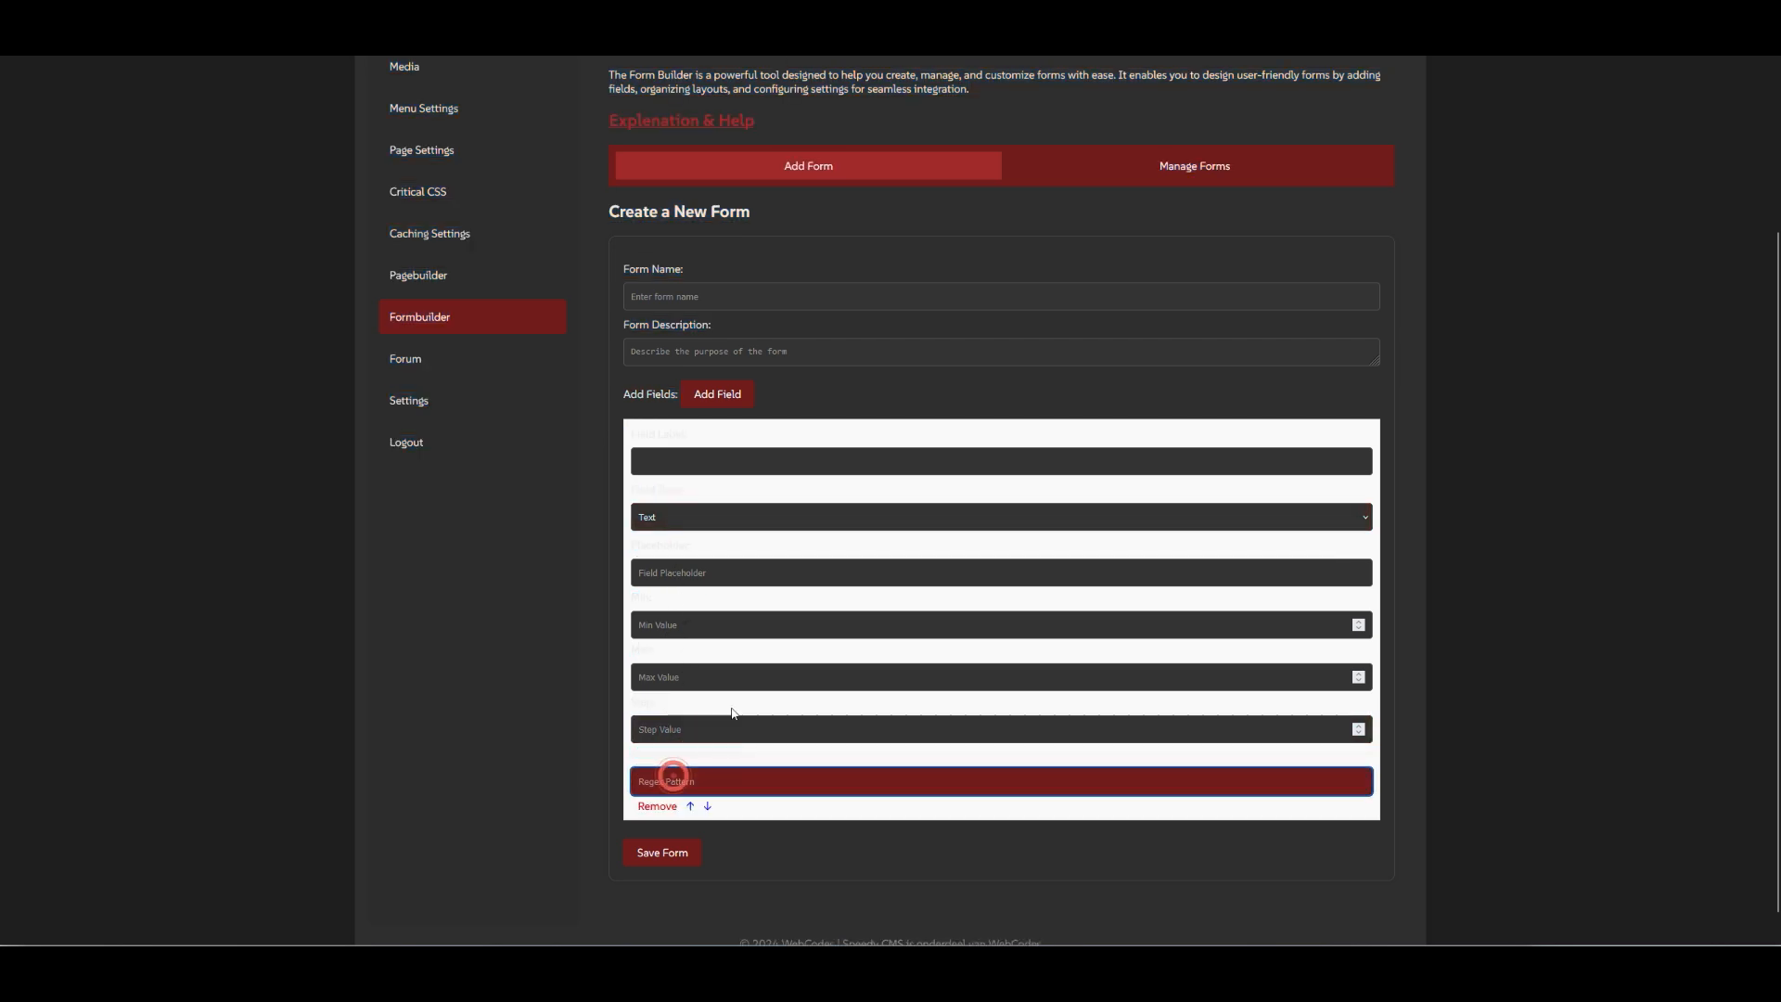
Step: Open the existing Contact form for editing and review its name, description and fields
scroll(1017, 310, "up", 3)
left_click(1173, 314)
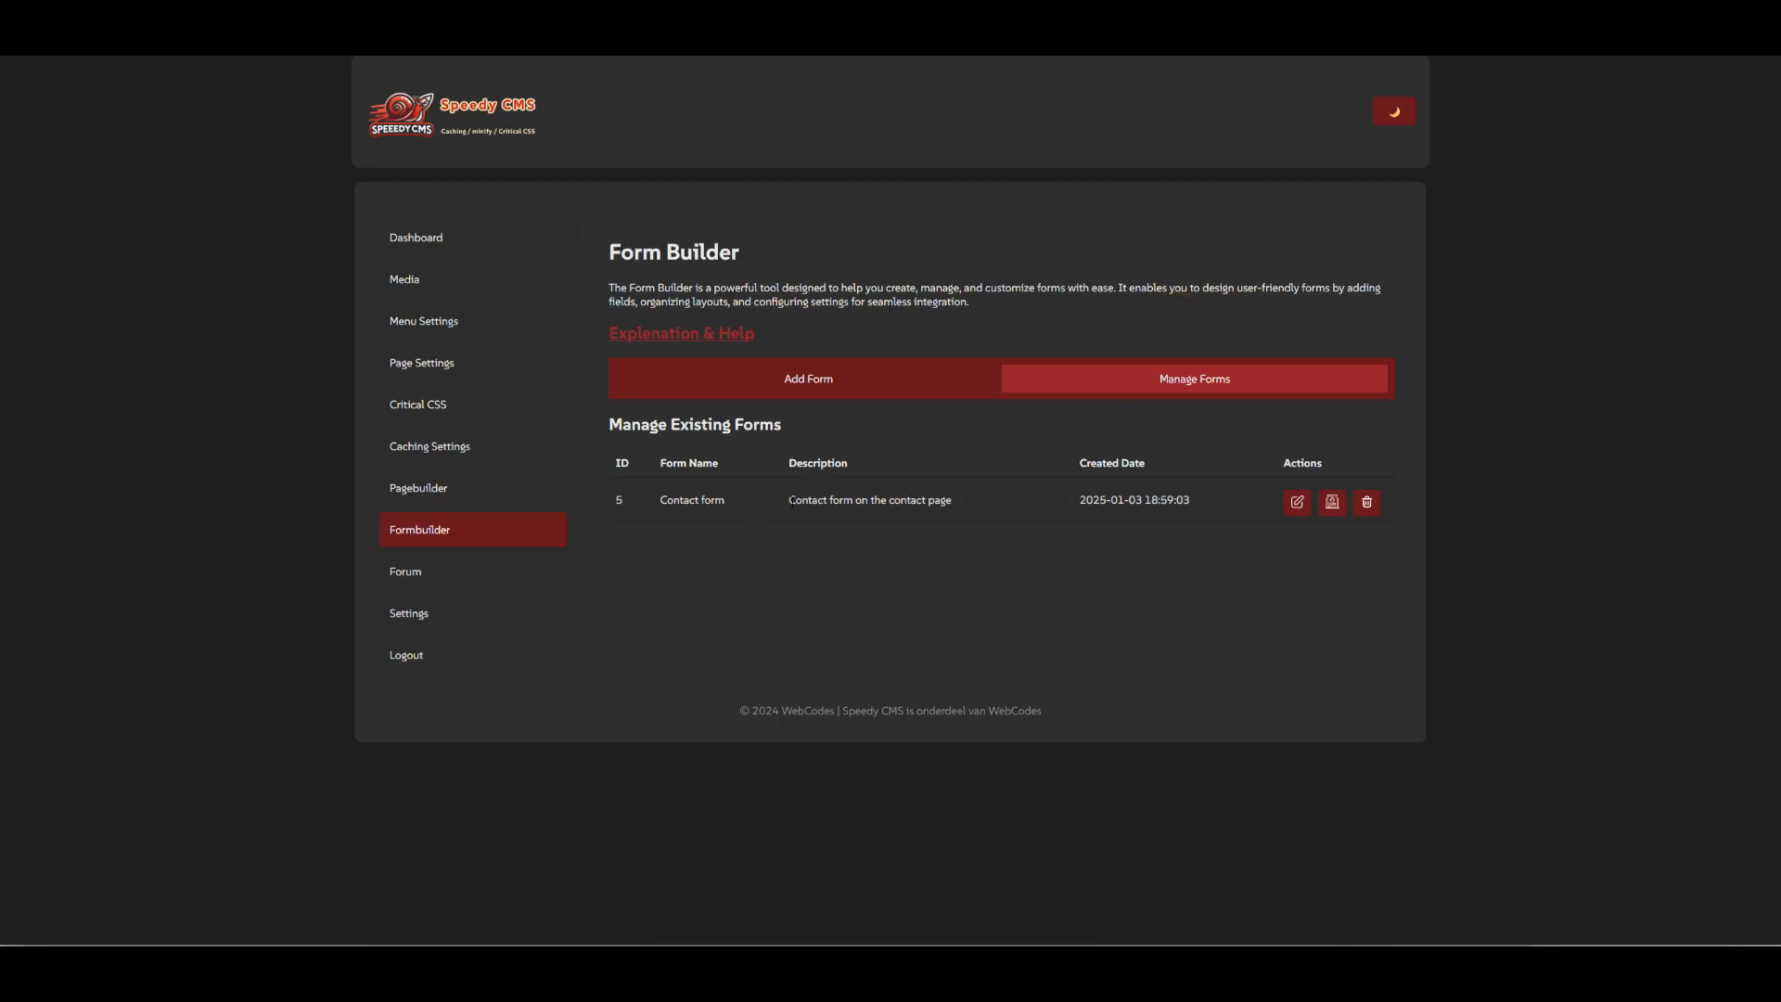
left_click(1297, 502)
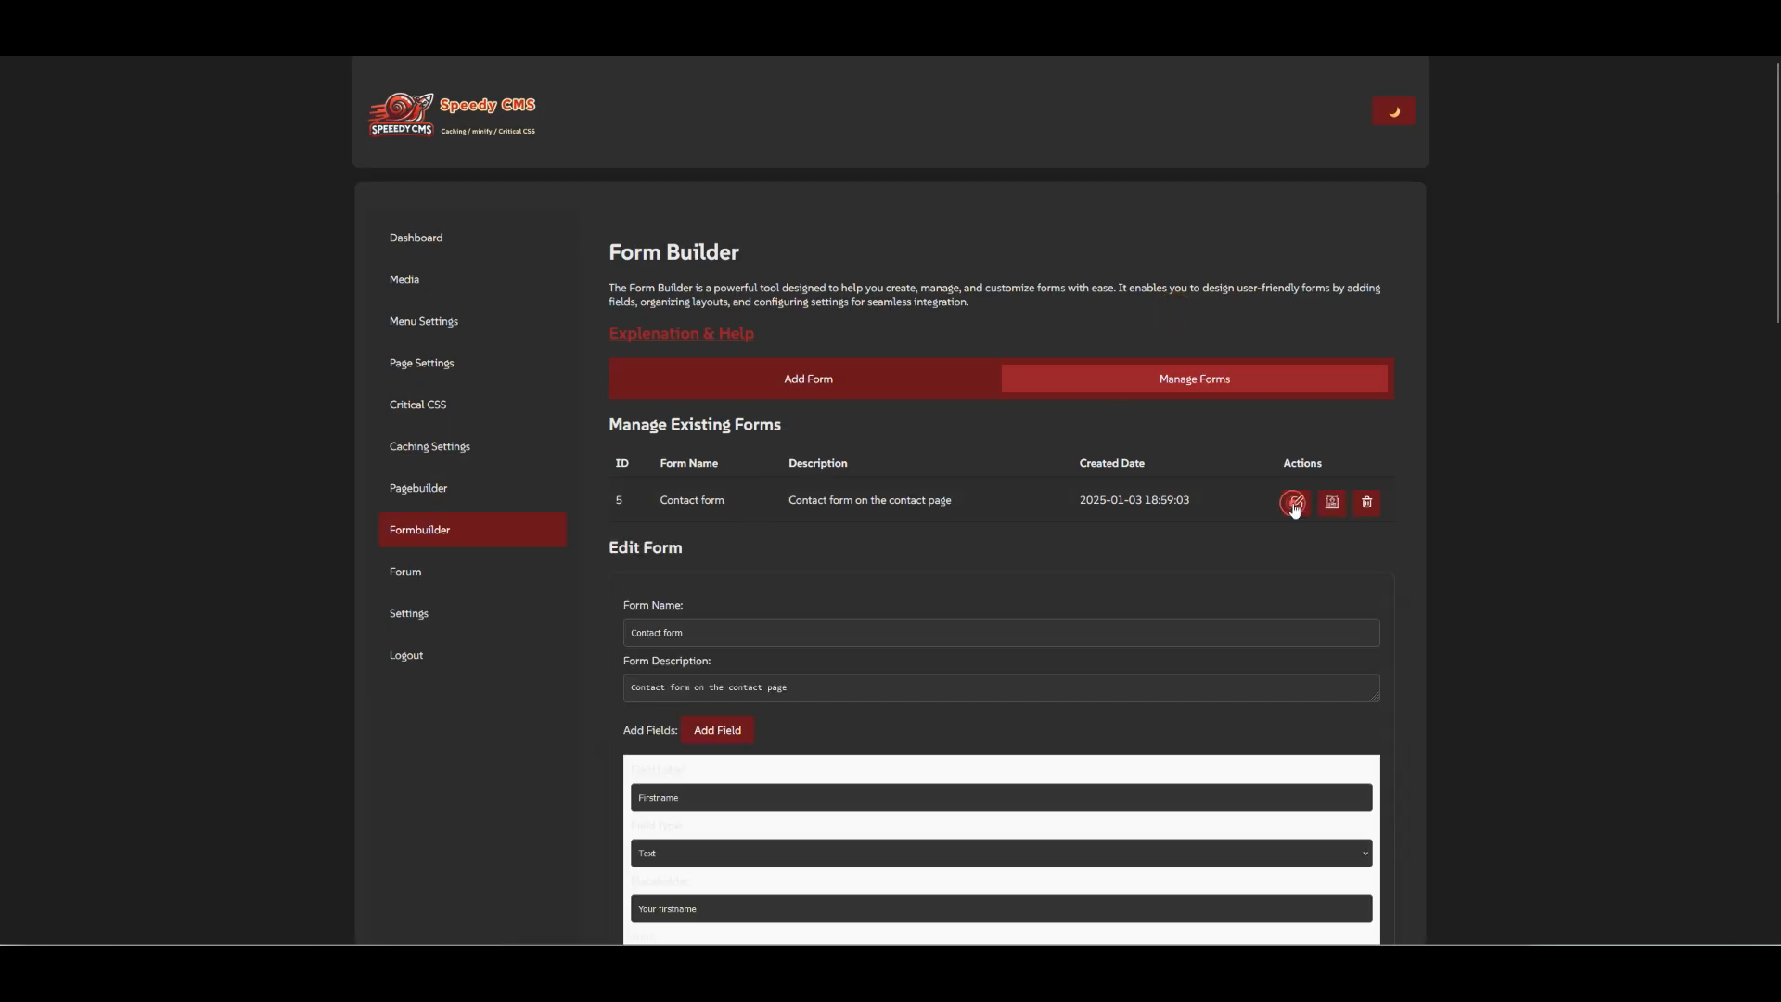
scroll(1273, 515, "down", 2)
scroll(1271, 519, "down", 6)
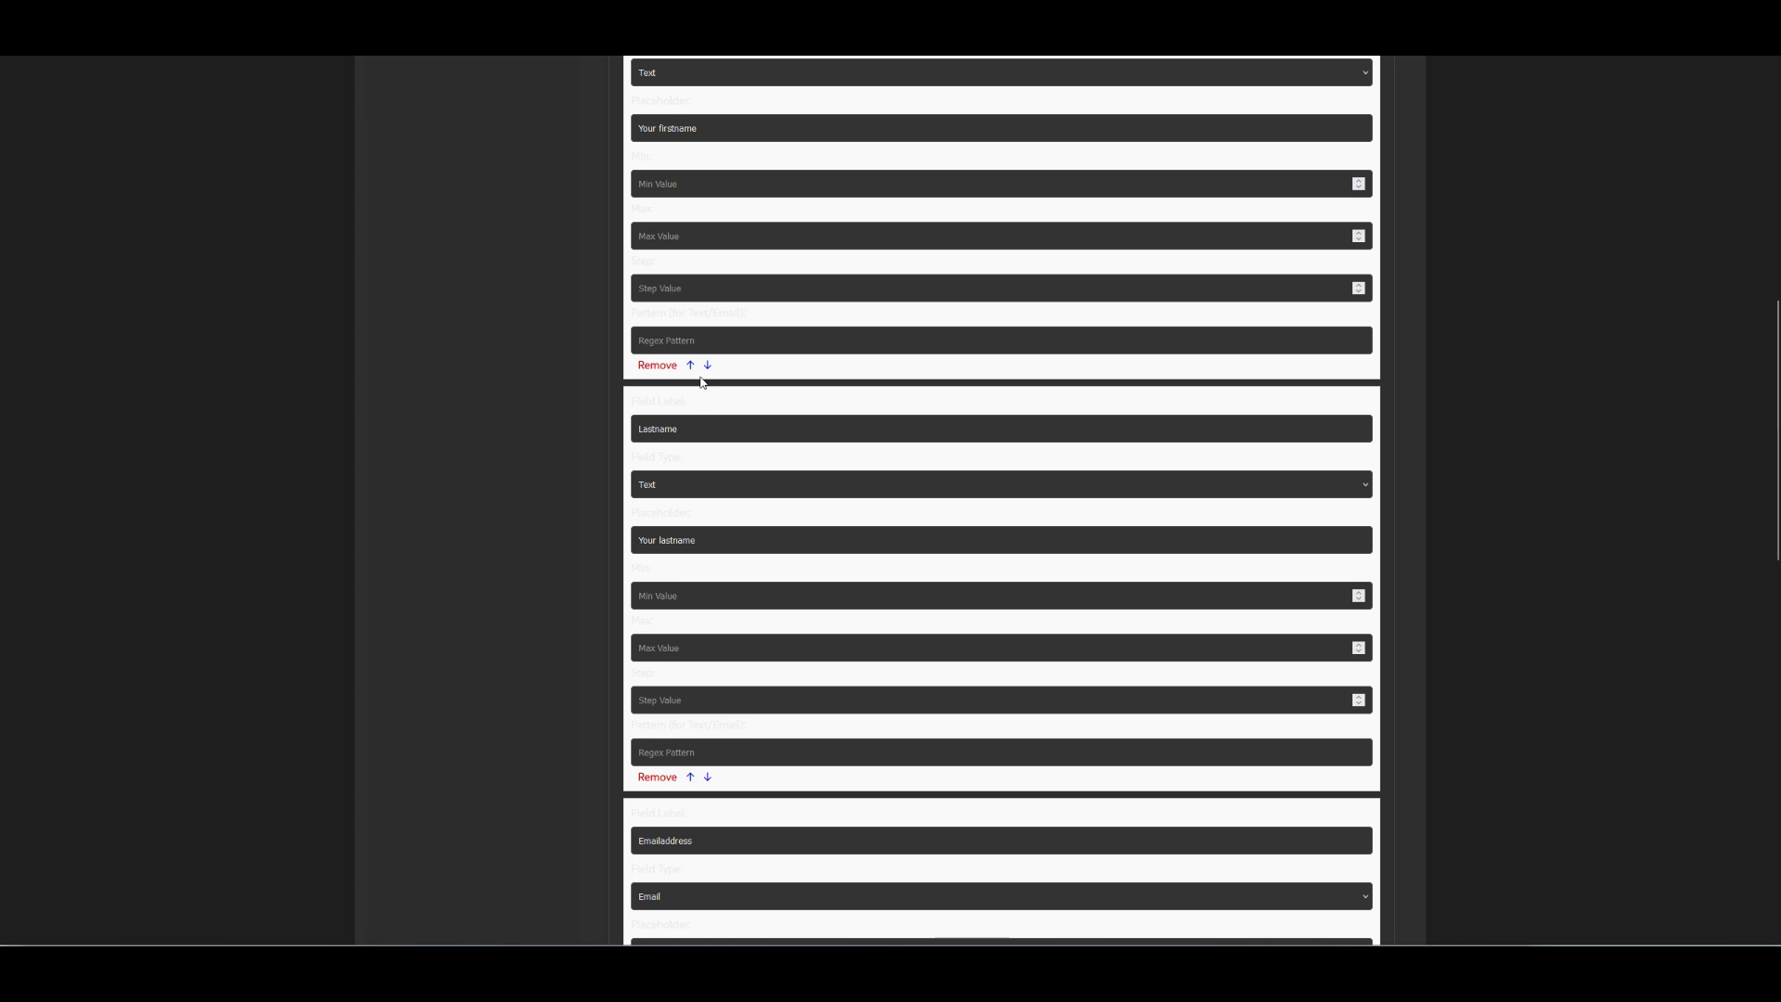
Step: Try asd as the Firstname field's regex pattern and move that field below Lastname in the Contact form
left_click(694, 345)
type("asd")
left_click(753, 367)
left_click(708, 366)
scroll(672, 743, "down", 1)
left_click(673, 611)
scroll(1049, 461, "up", 5)
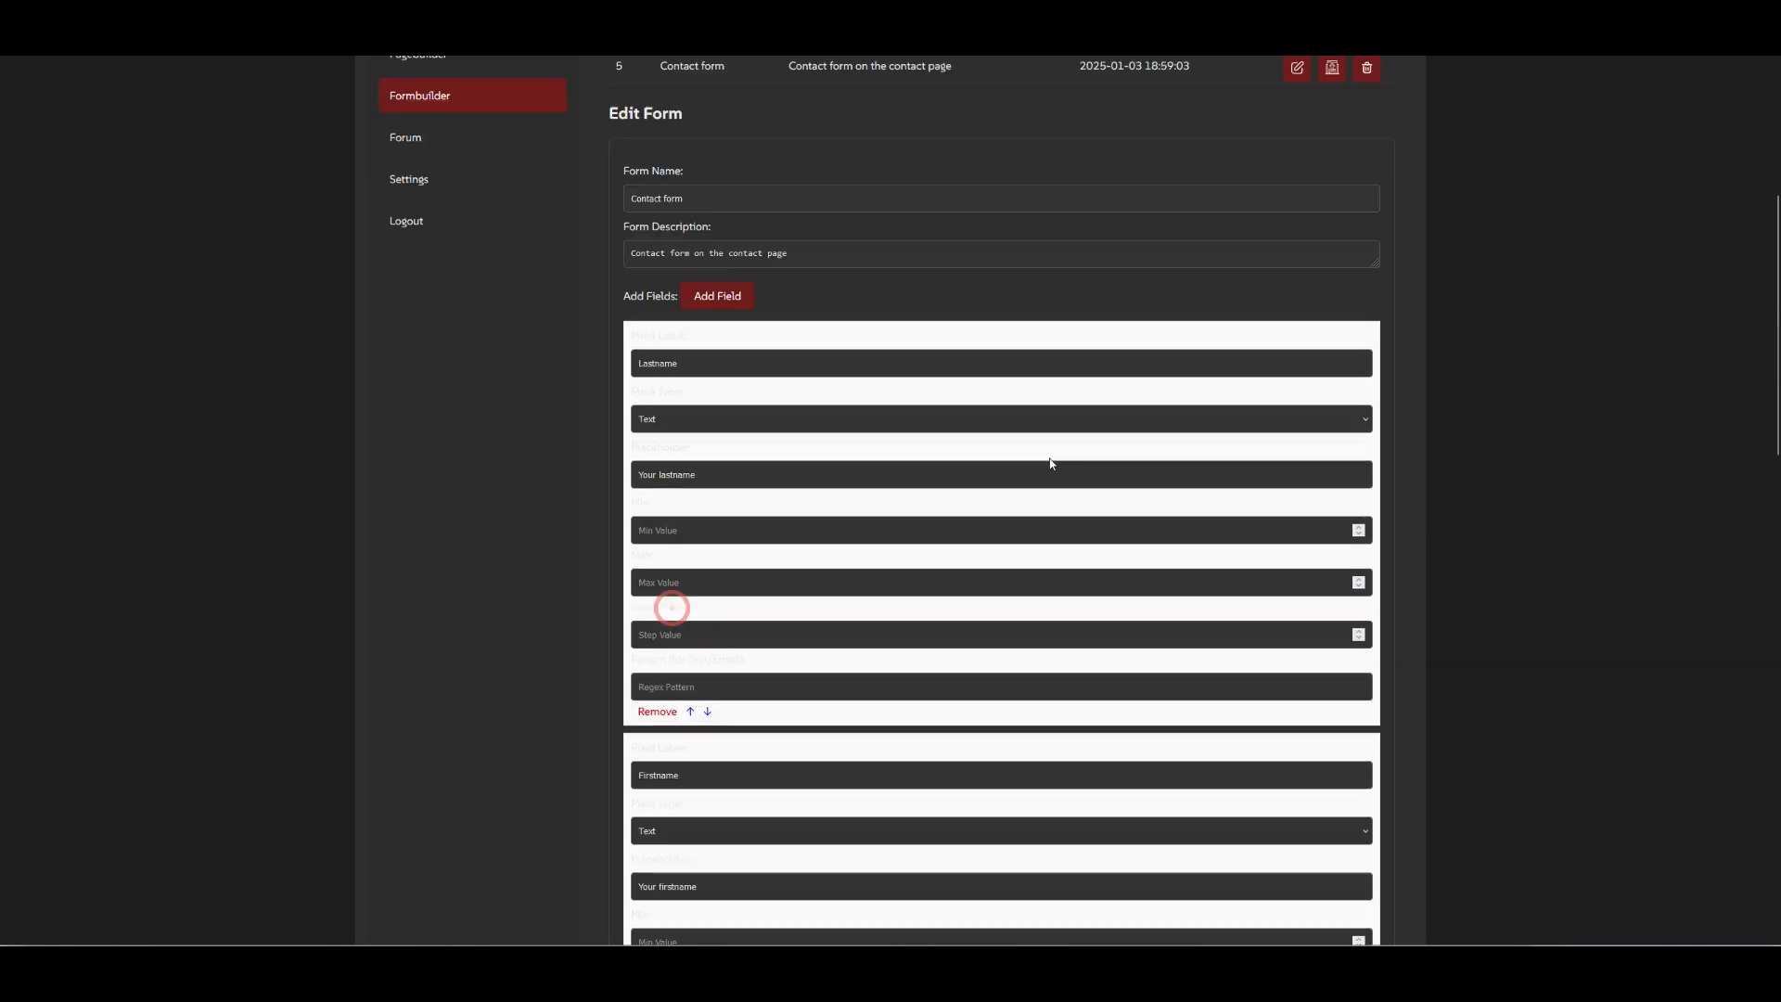
Step: Open the Contact form's layout builder, add a 100% row and remove that row again
left_click(1332, 289)
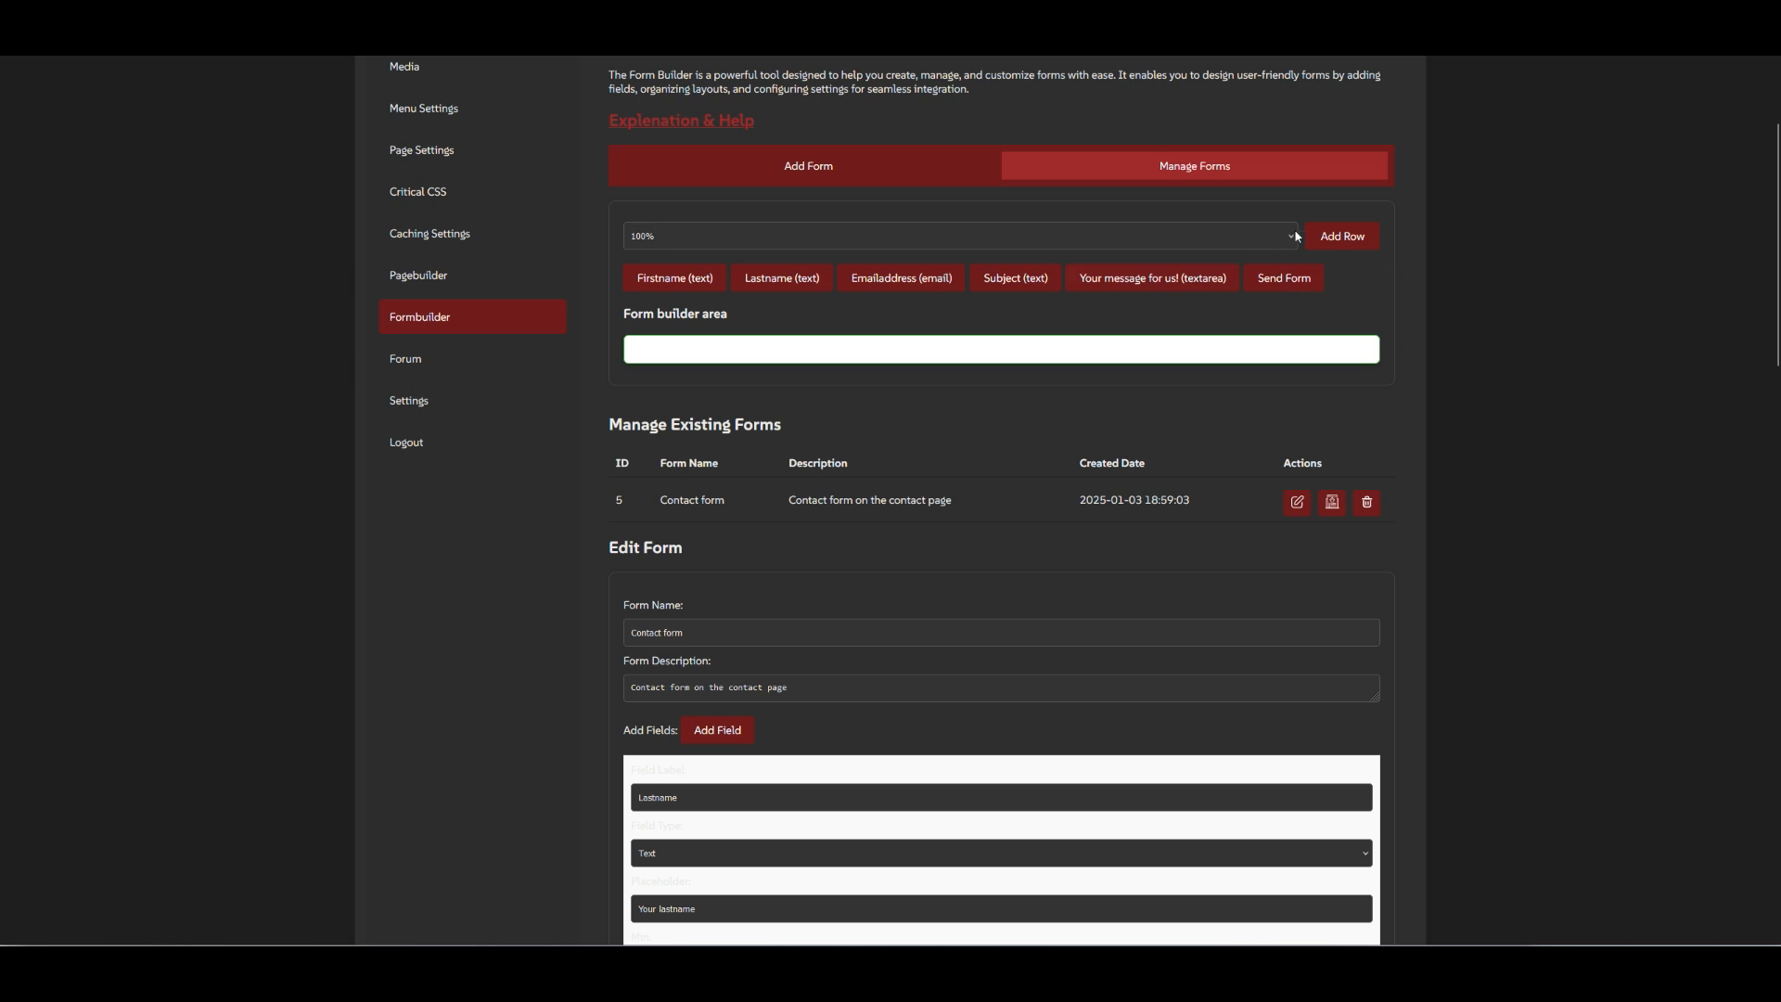
left_click(1342, 240)
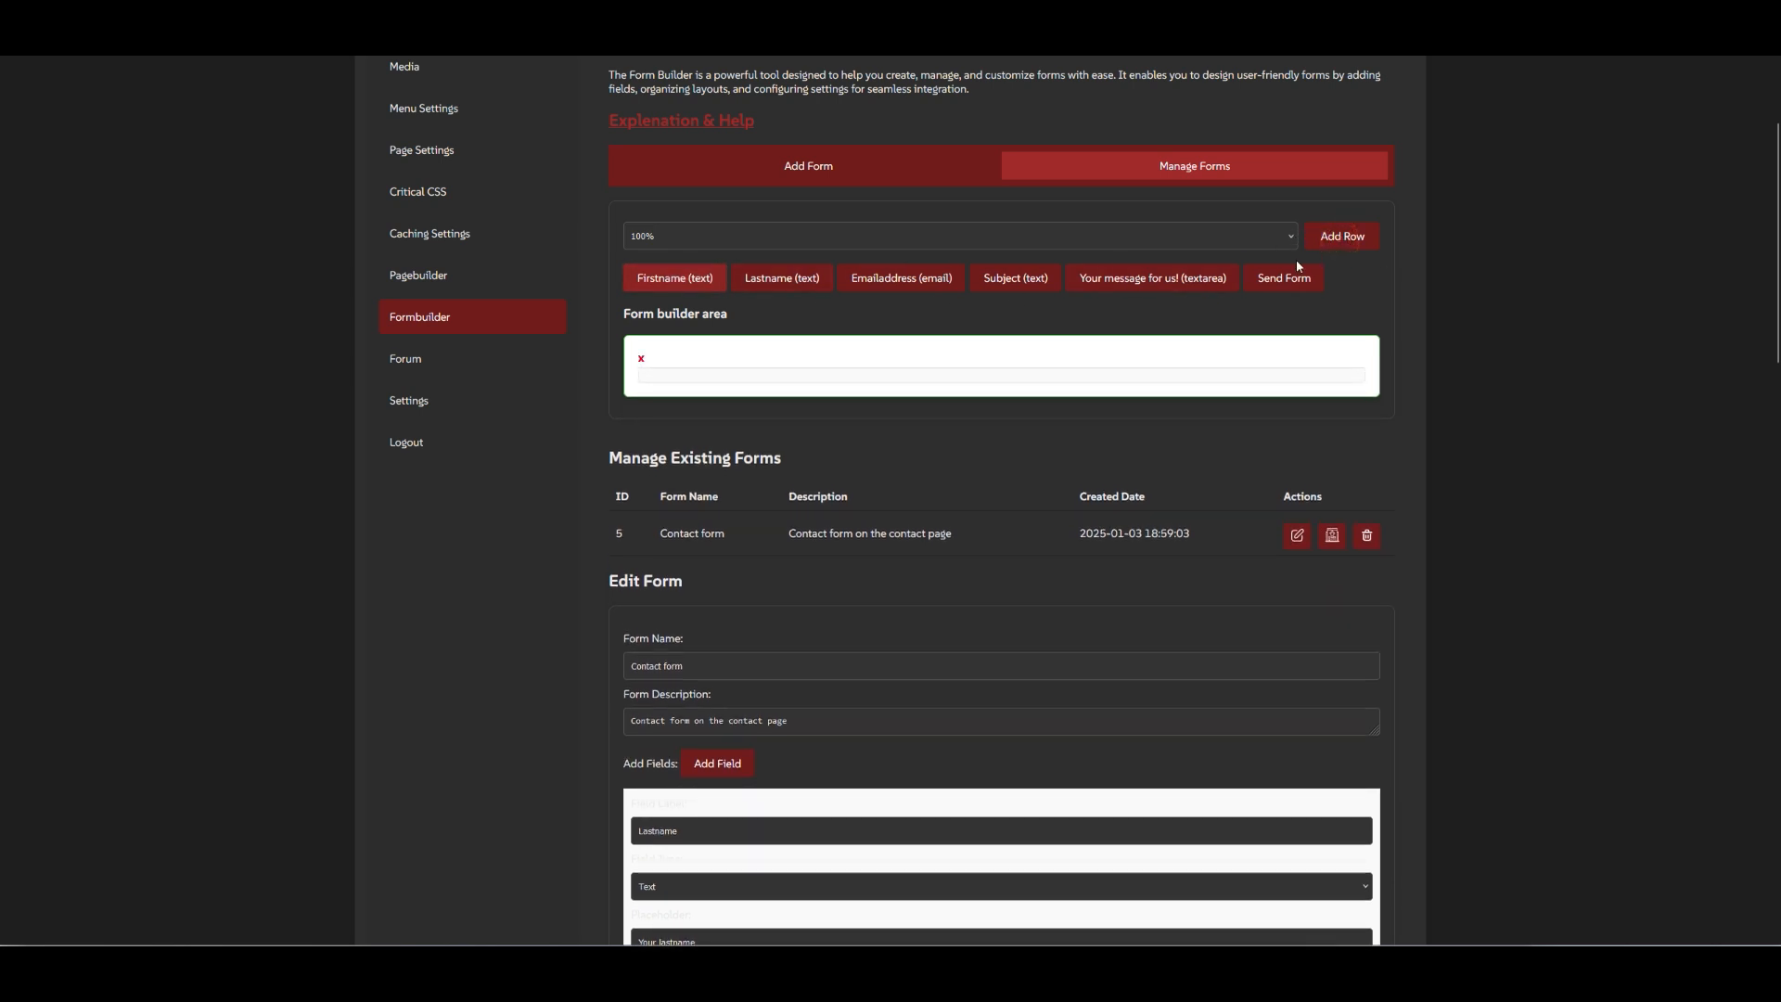
left_click(648, 362)
Step: Add a 50% / 50% row to the Contact form's builder area
left_click(729, 241)
left_click(720, 264)
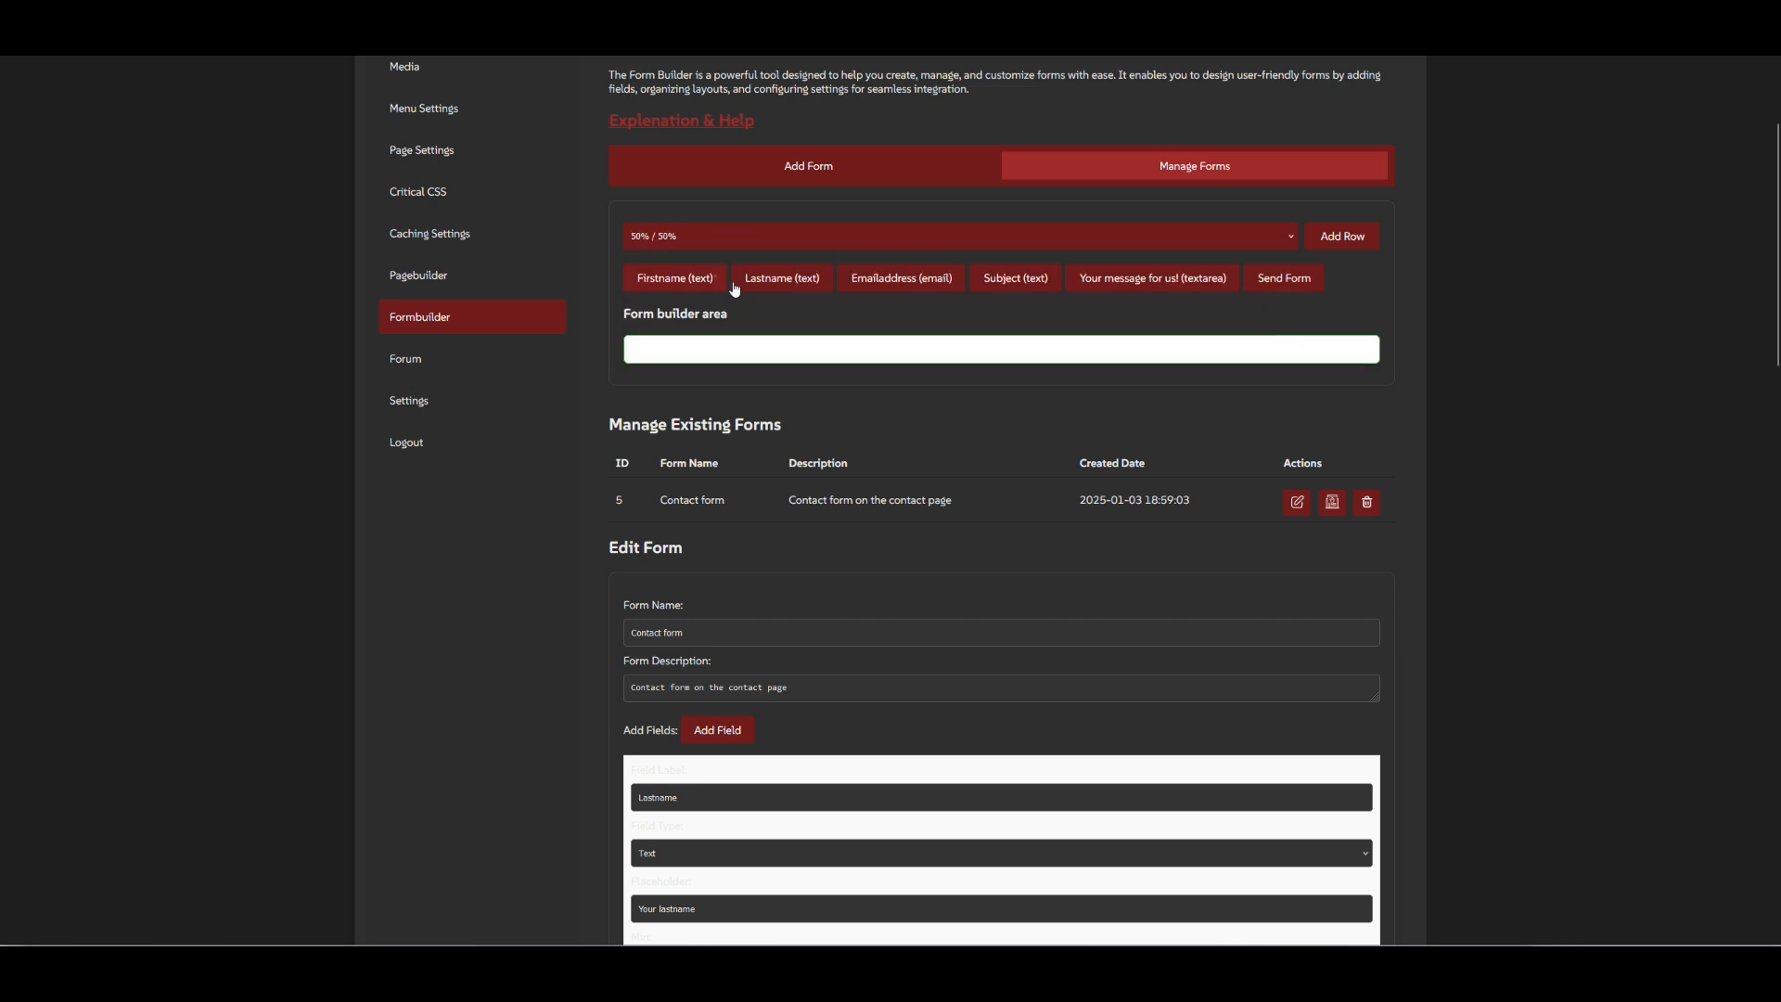
left_click(1342, 238)
left_click_drag(635, 278, 705, 272)
left_click(705, 272)
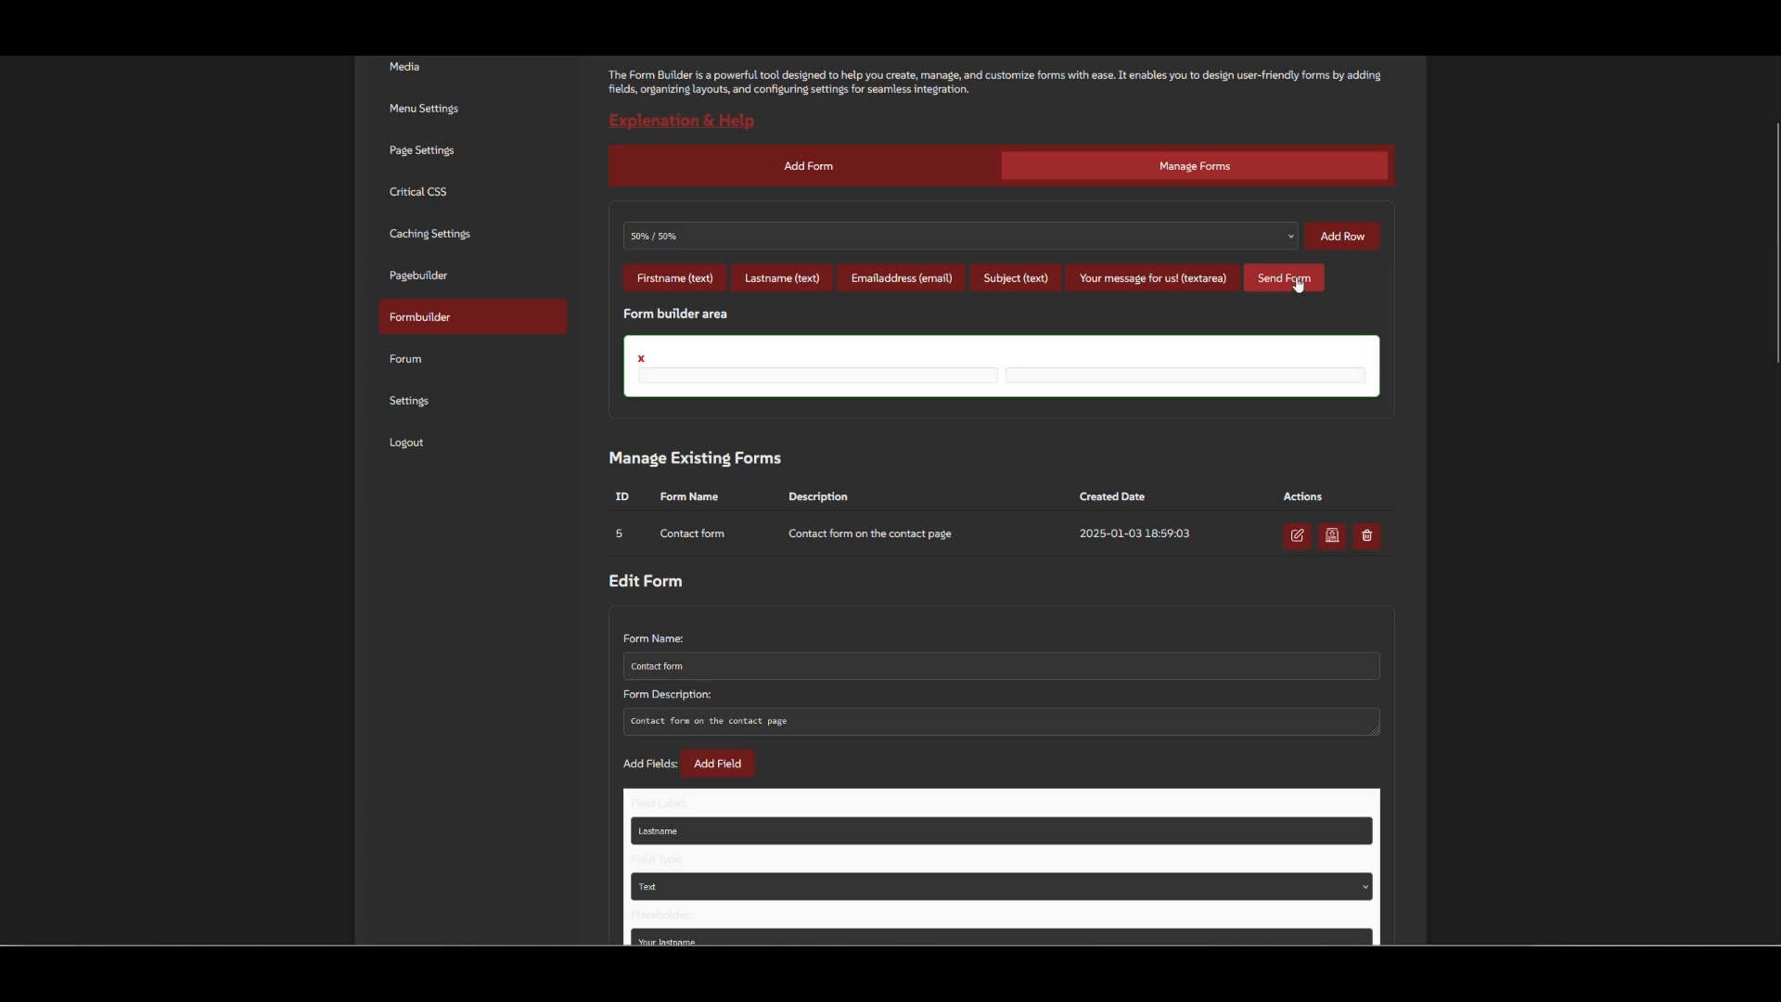
Step: Place Firstname and Lastname in the 50% / 50% row, then add a second 50% / 50% row holding Emailaddress and Subject
left_click_drag(656, 281, 661, 376)
left_click_drag(660, 282, 1105, 402)
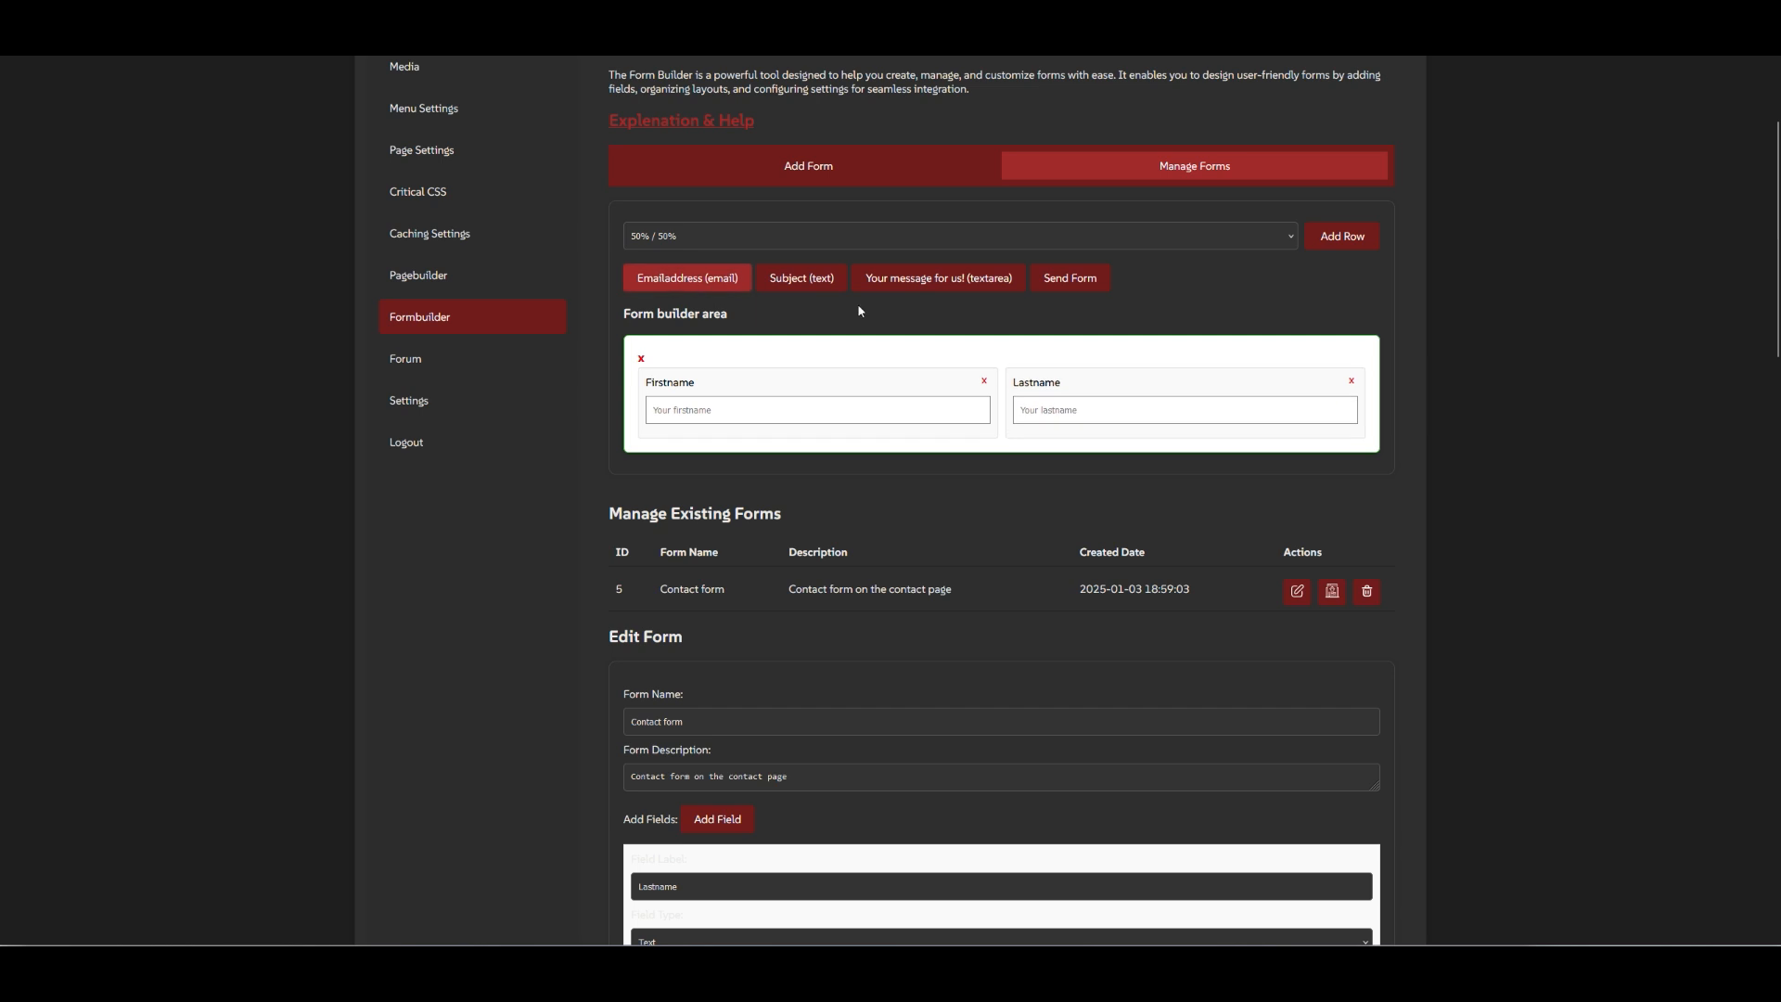
left_click(1361, 235)
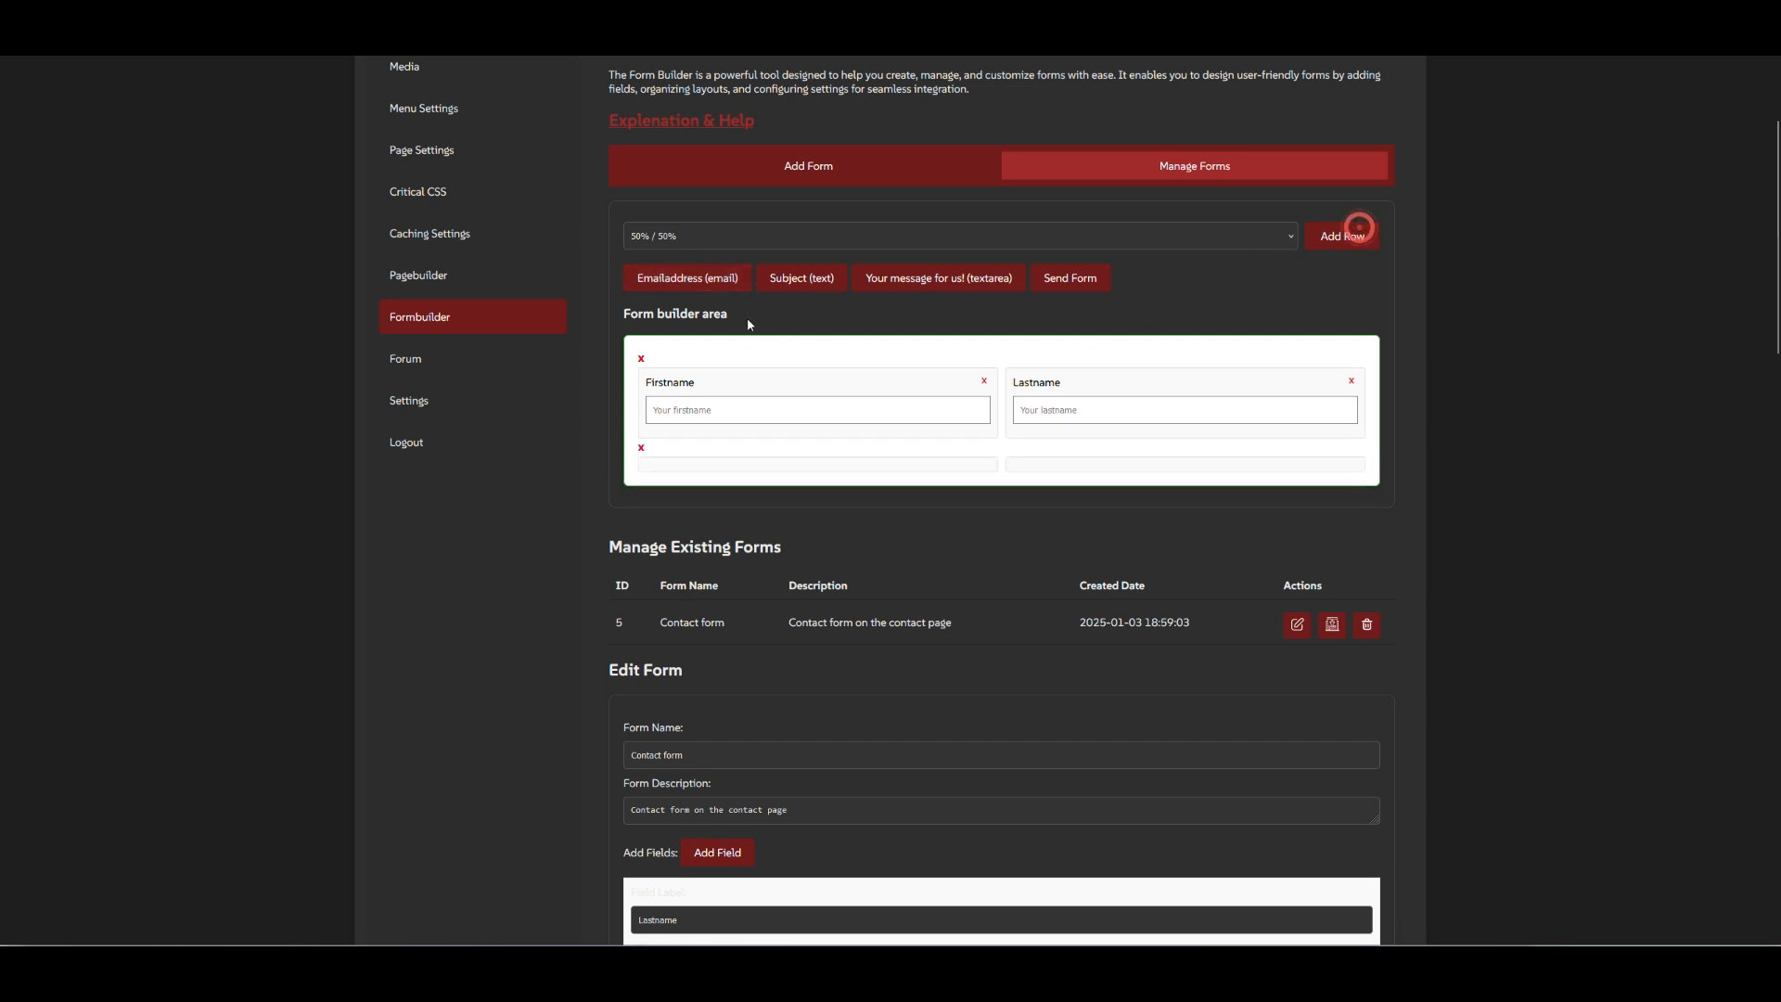
left_click_drag(683, 281, 710, 473)
left_click_drag(660, 282, 722, 471)
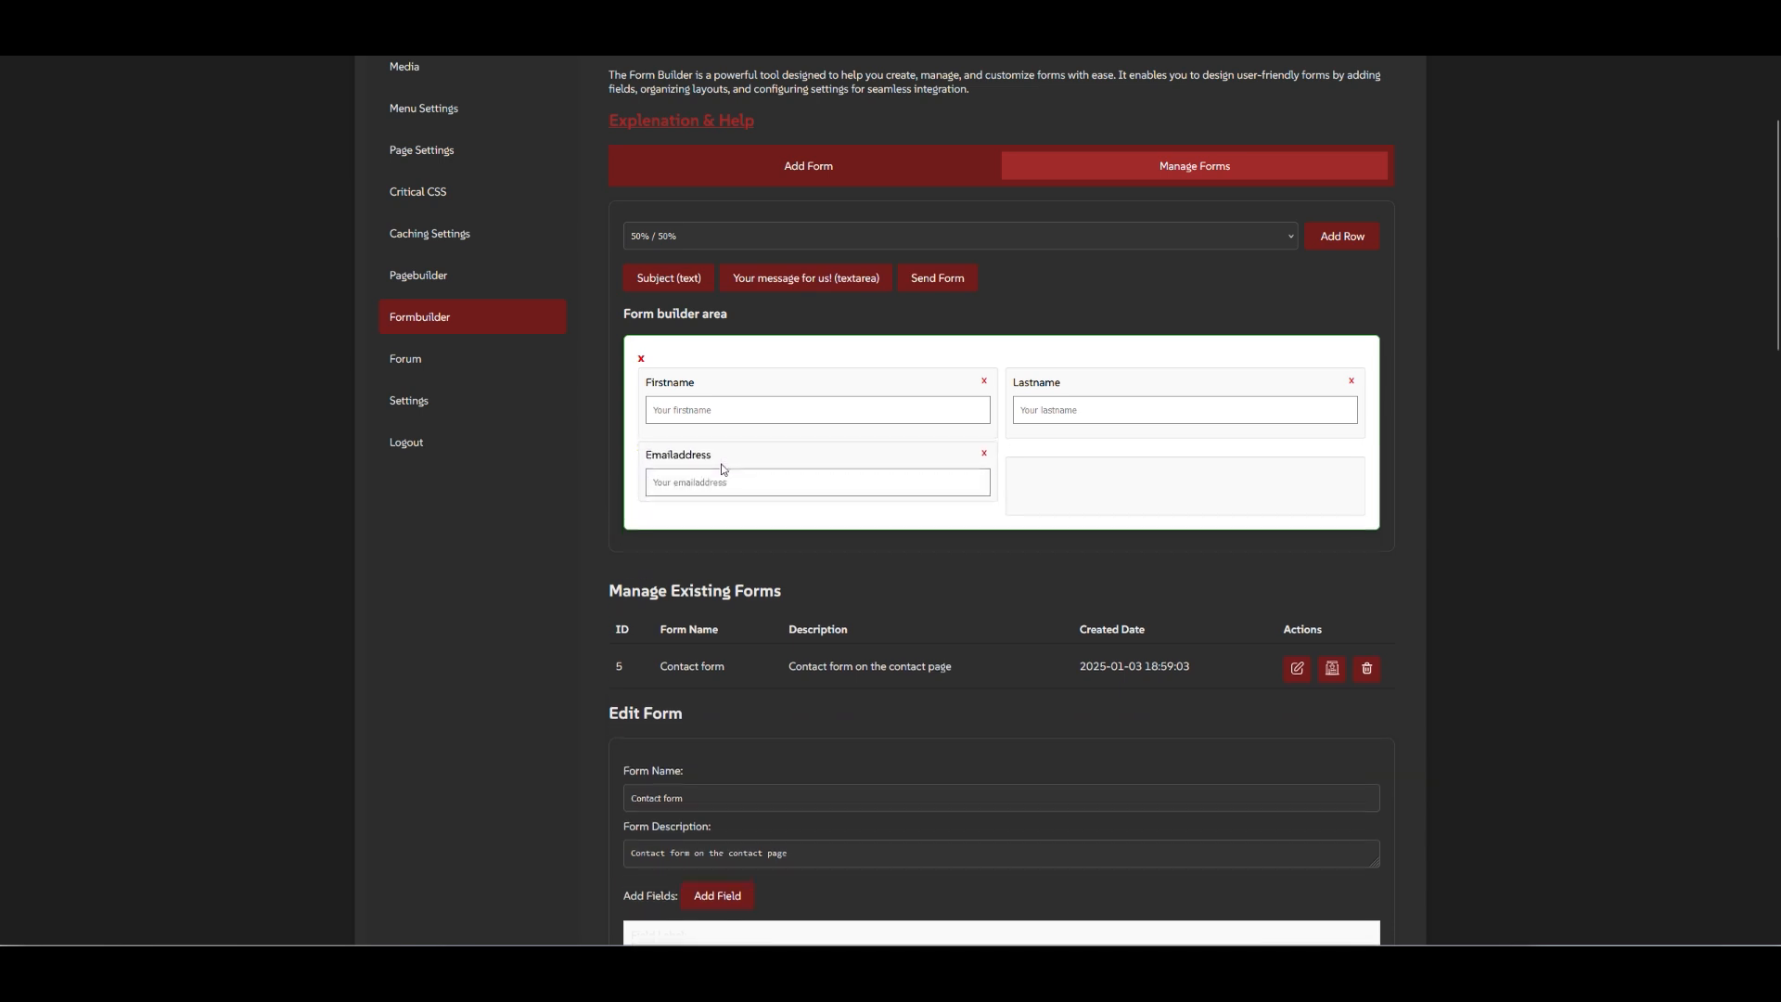
left_click_drag(663, 281, 1076, 487)
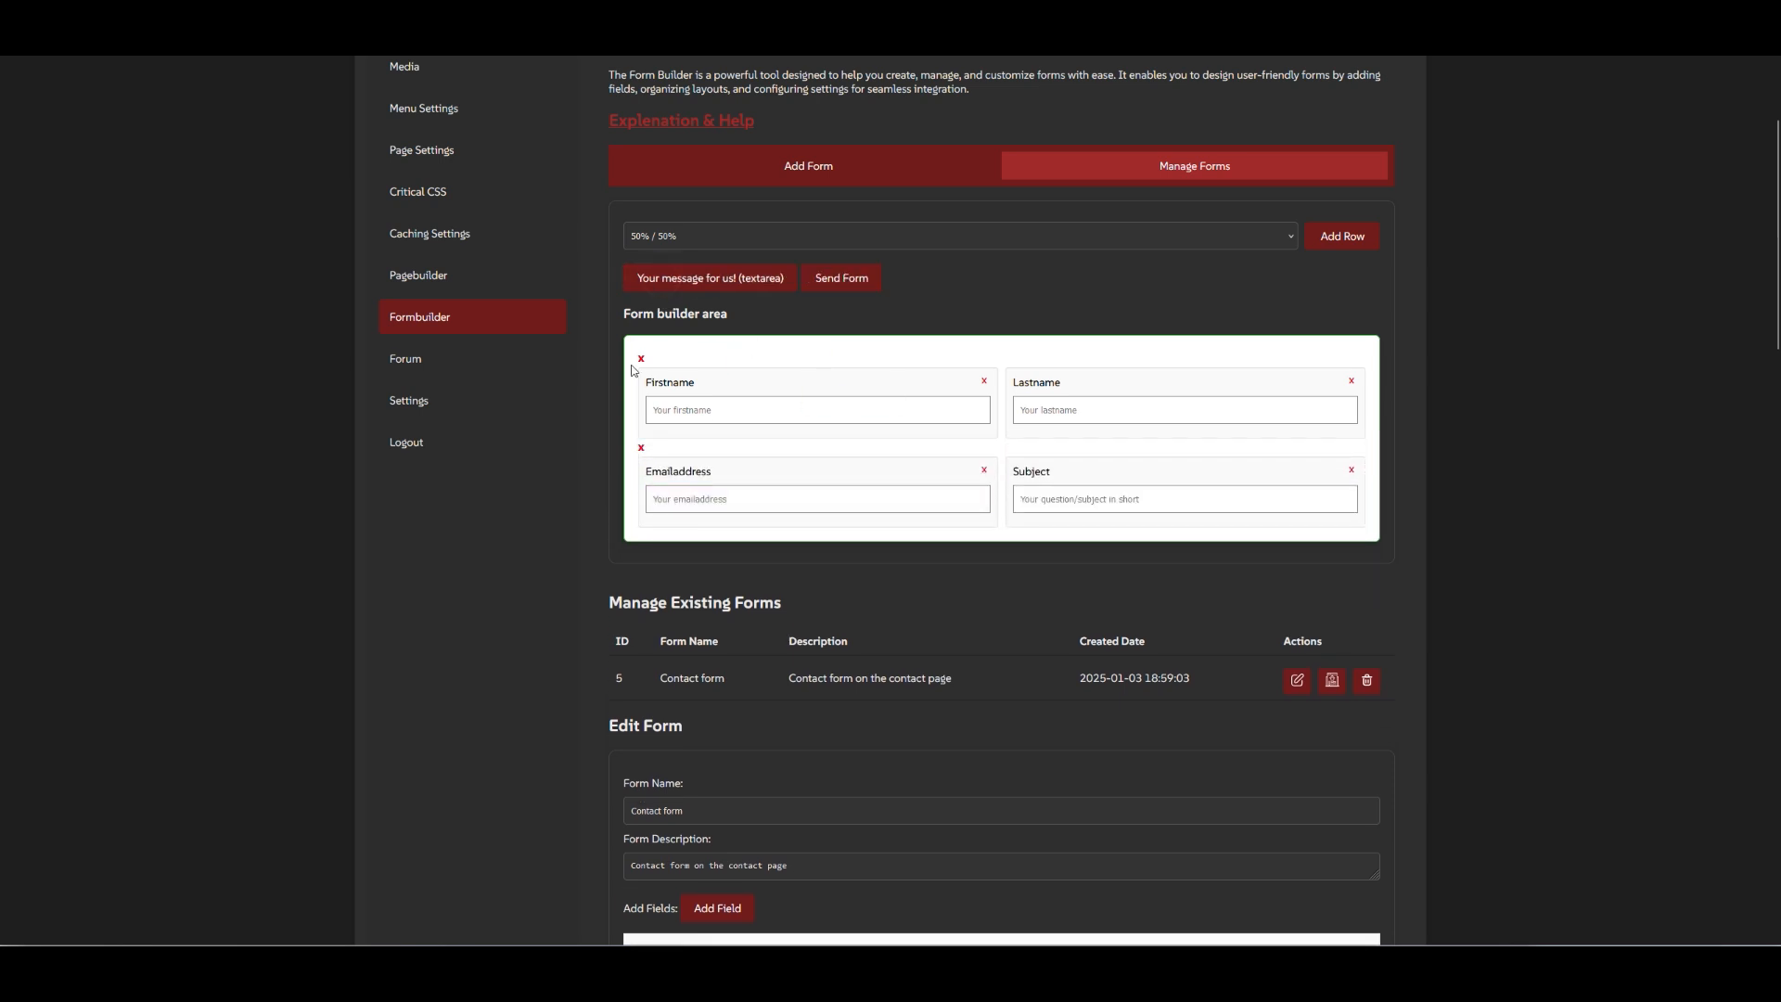
Step: Remove the Firstname field from the first row and place it back in the same column
left_click(985, 384)
left_click_drag(678, 271, 749, 388)
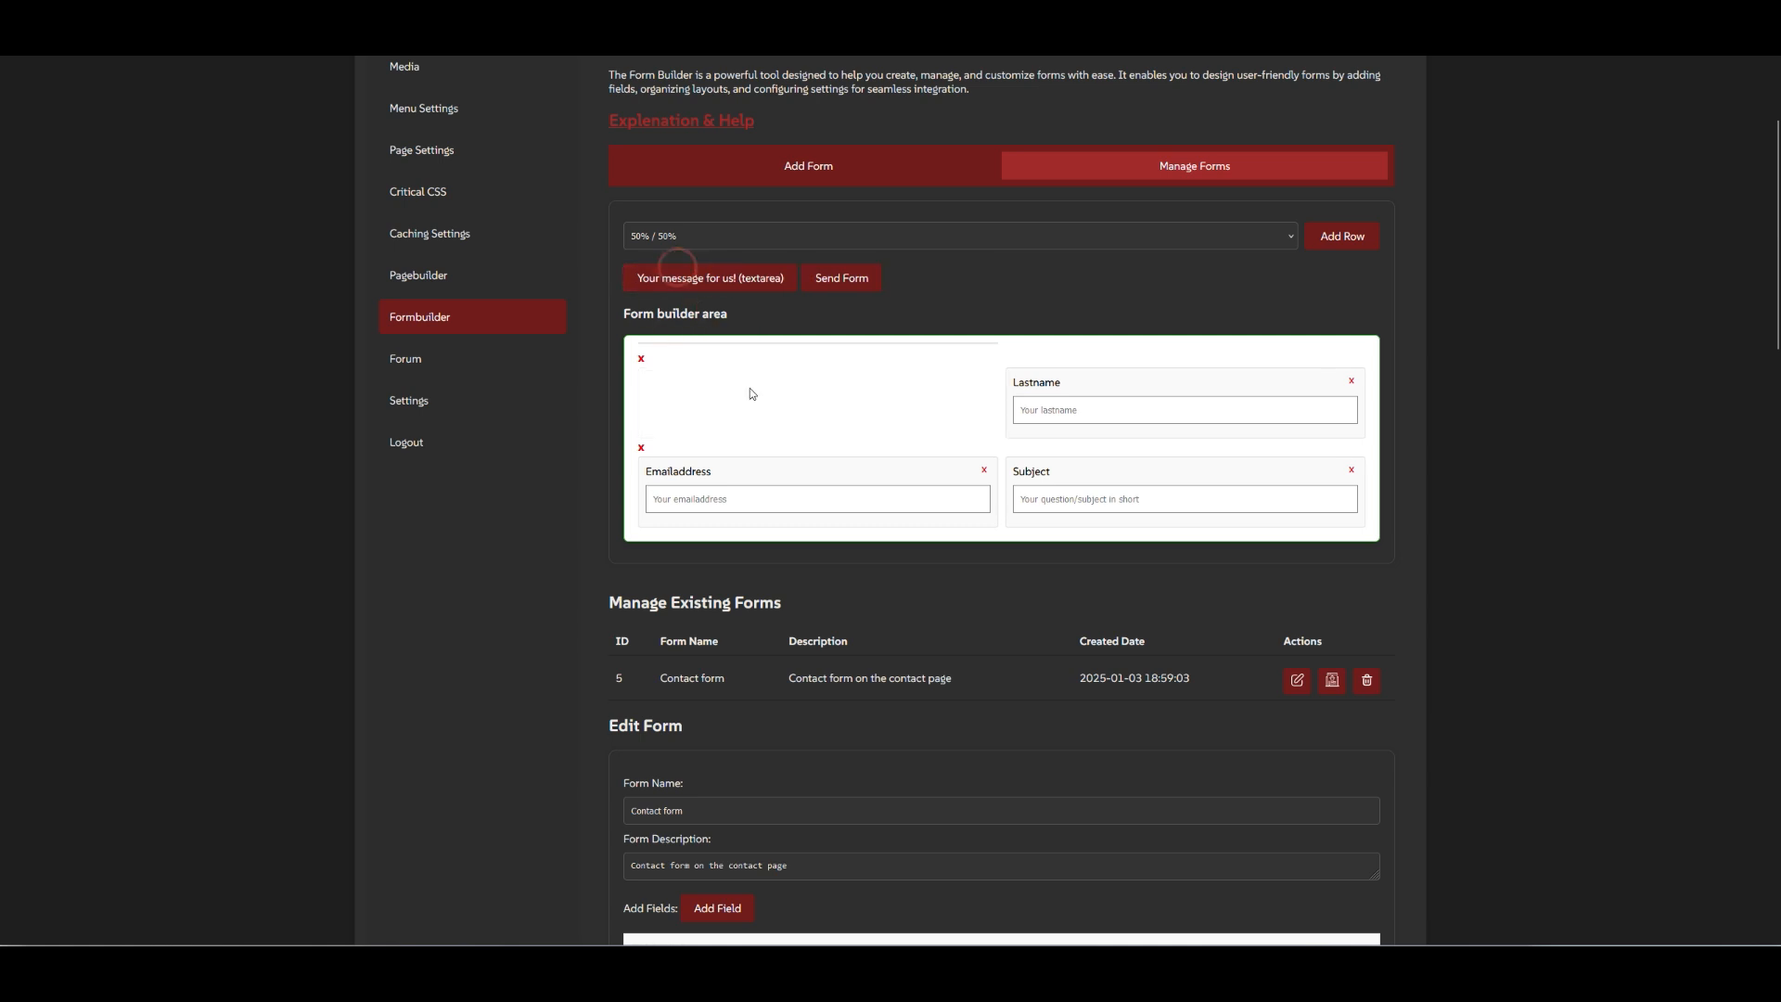
Step: Add two 100% rows below, placing the Your message for us! textarea in the upper one and Send Form in the lower one
left_click(1215, 243)
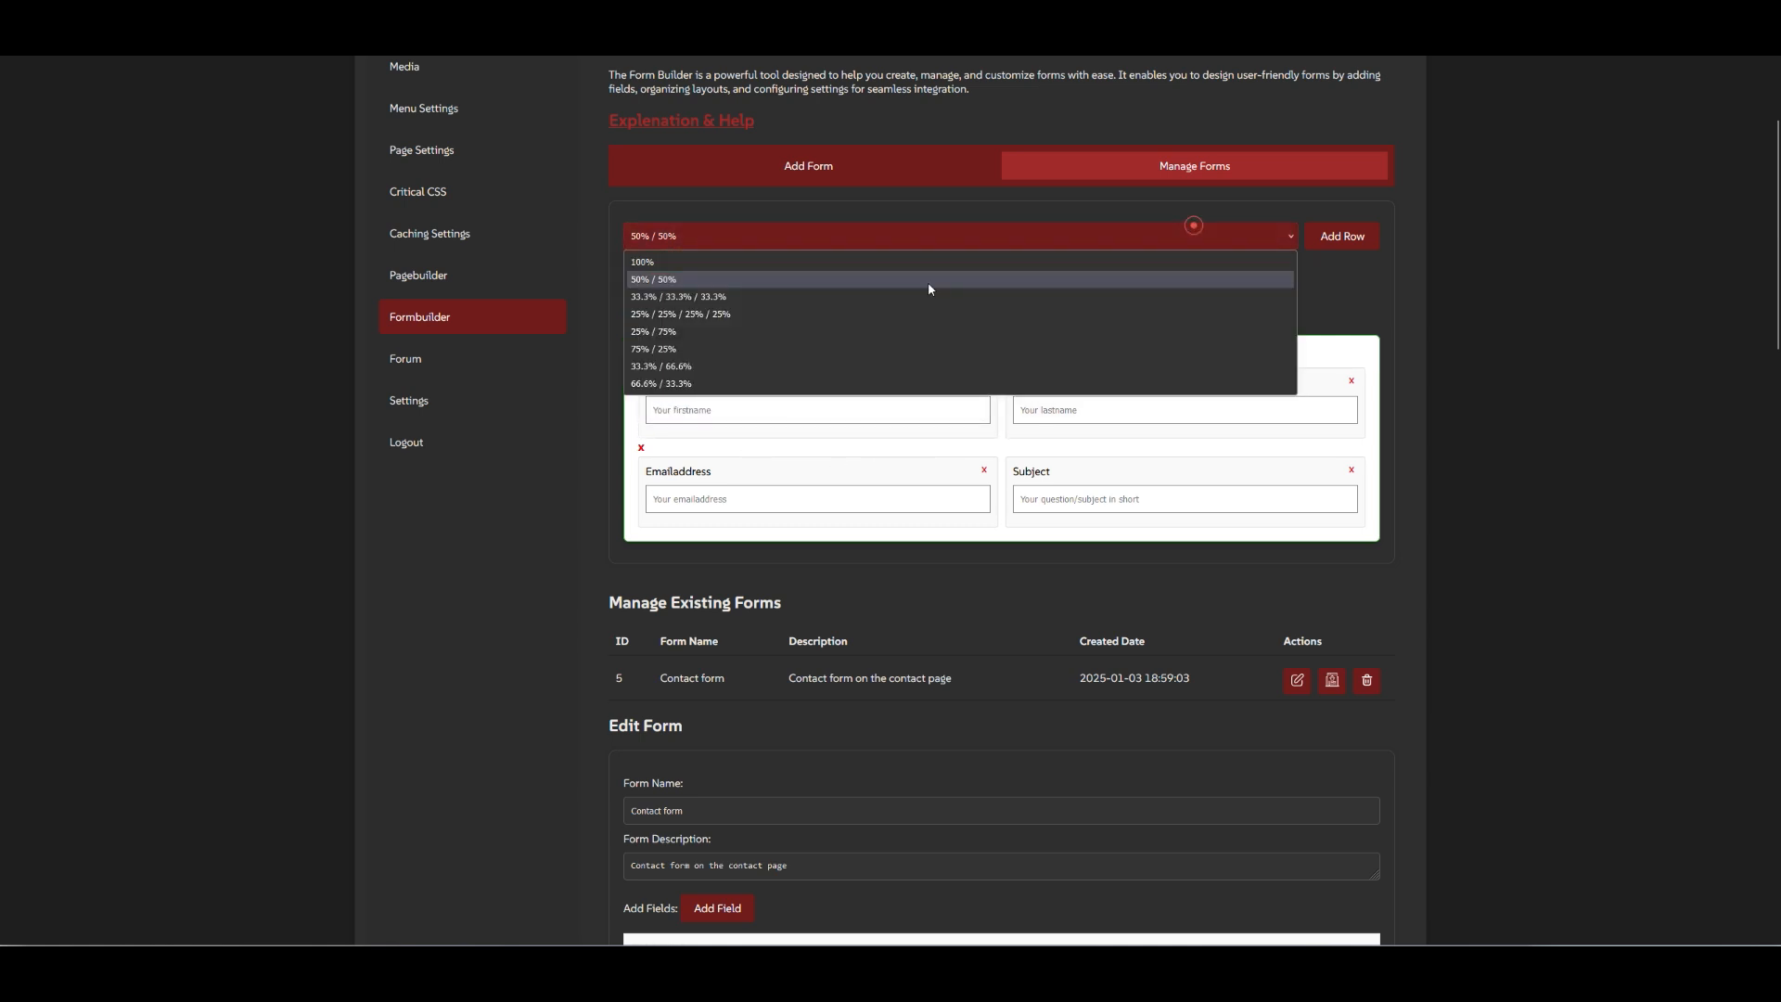
left_click(930, 257)
left_click(1321, 240)
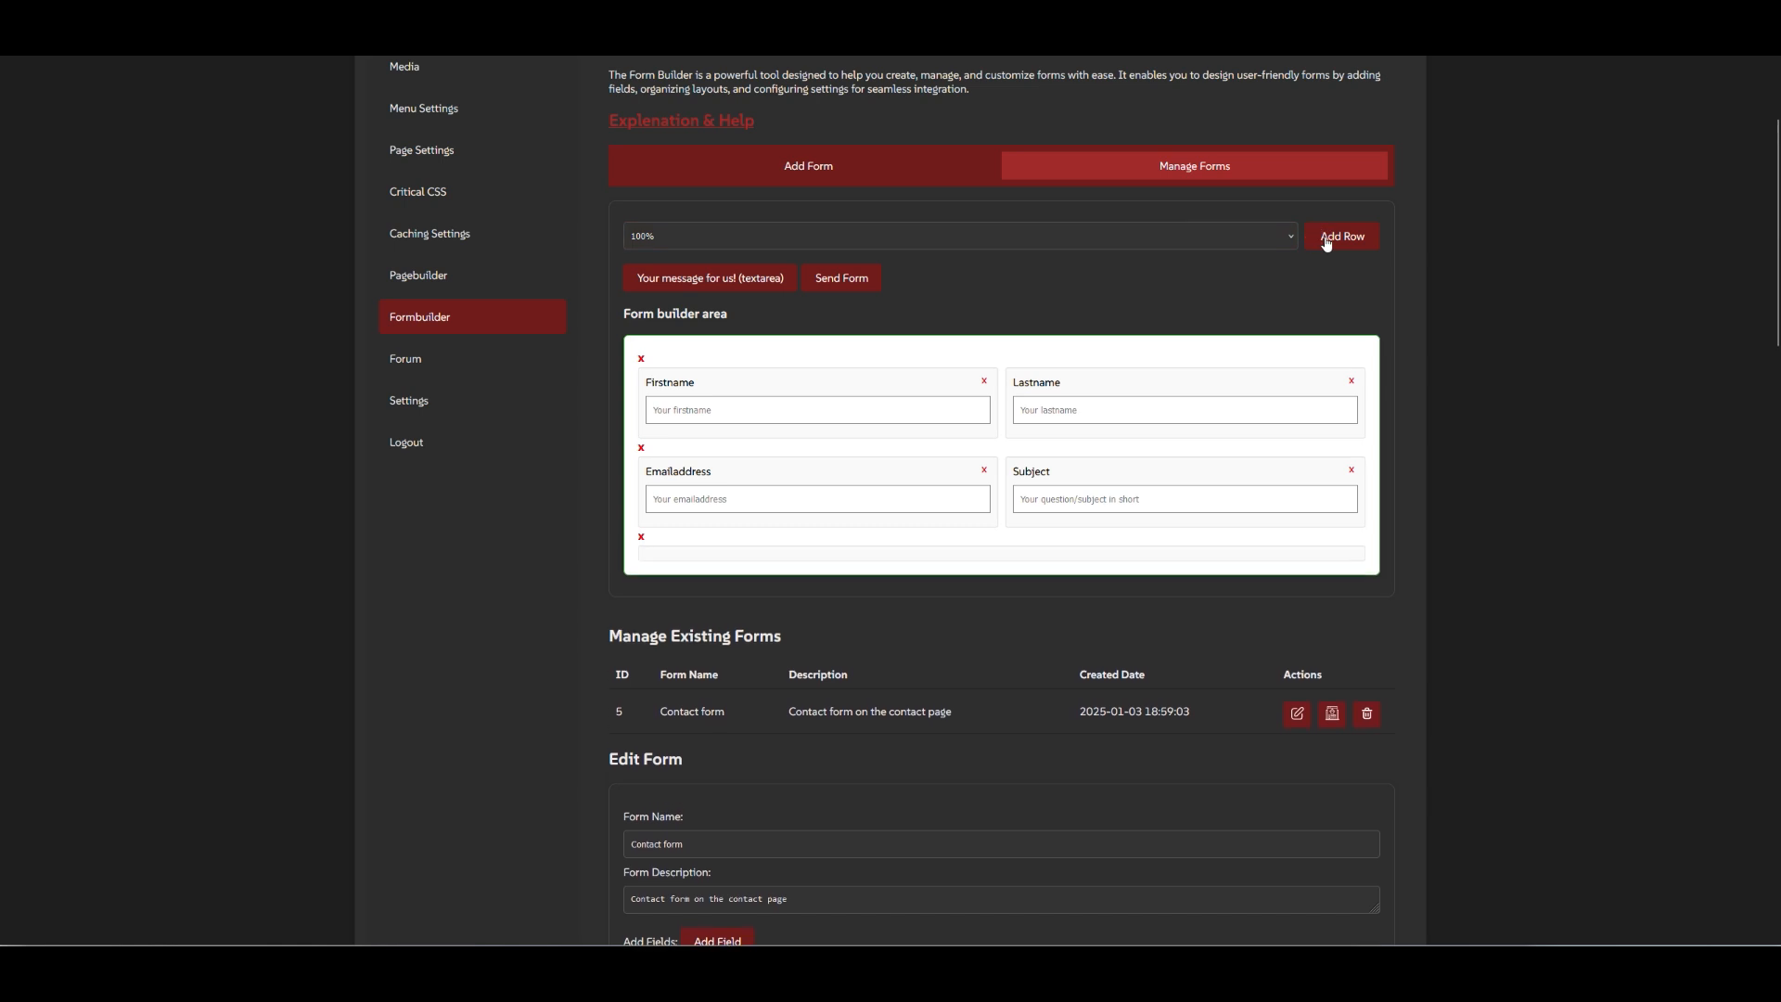
left_click(1326, 238)
left_click_drag(740, 278, 786, 553)
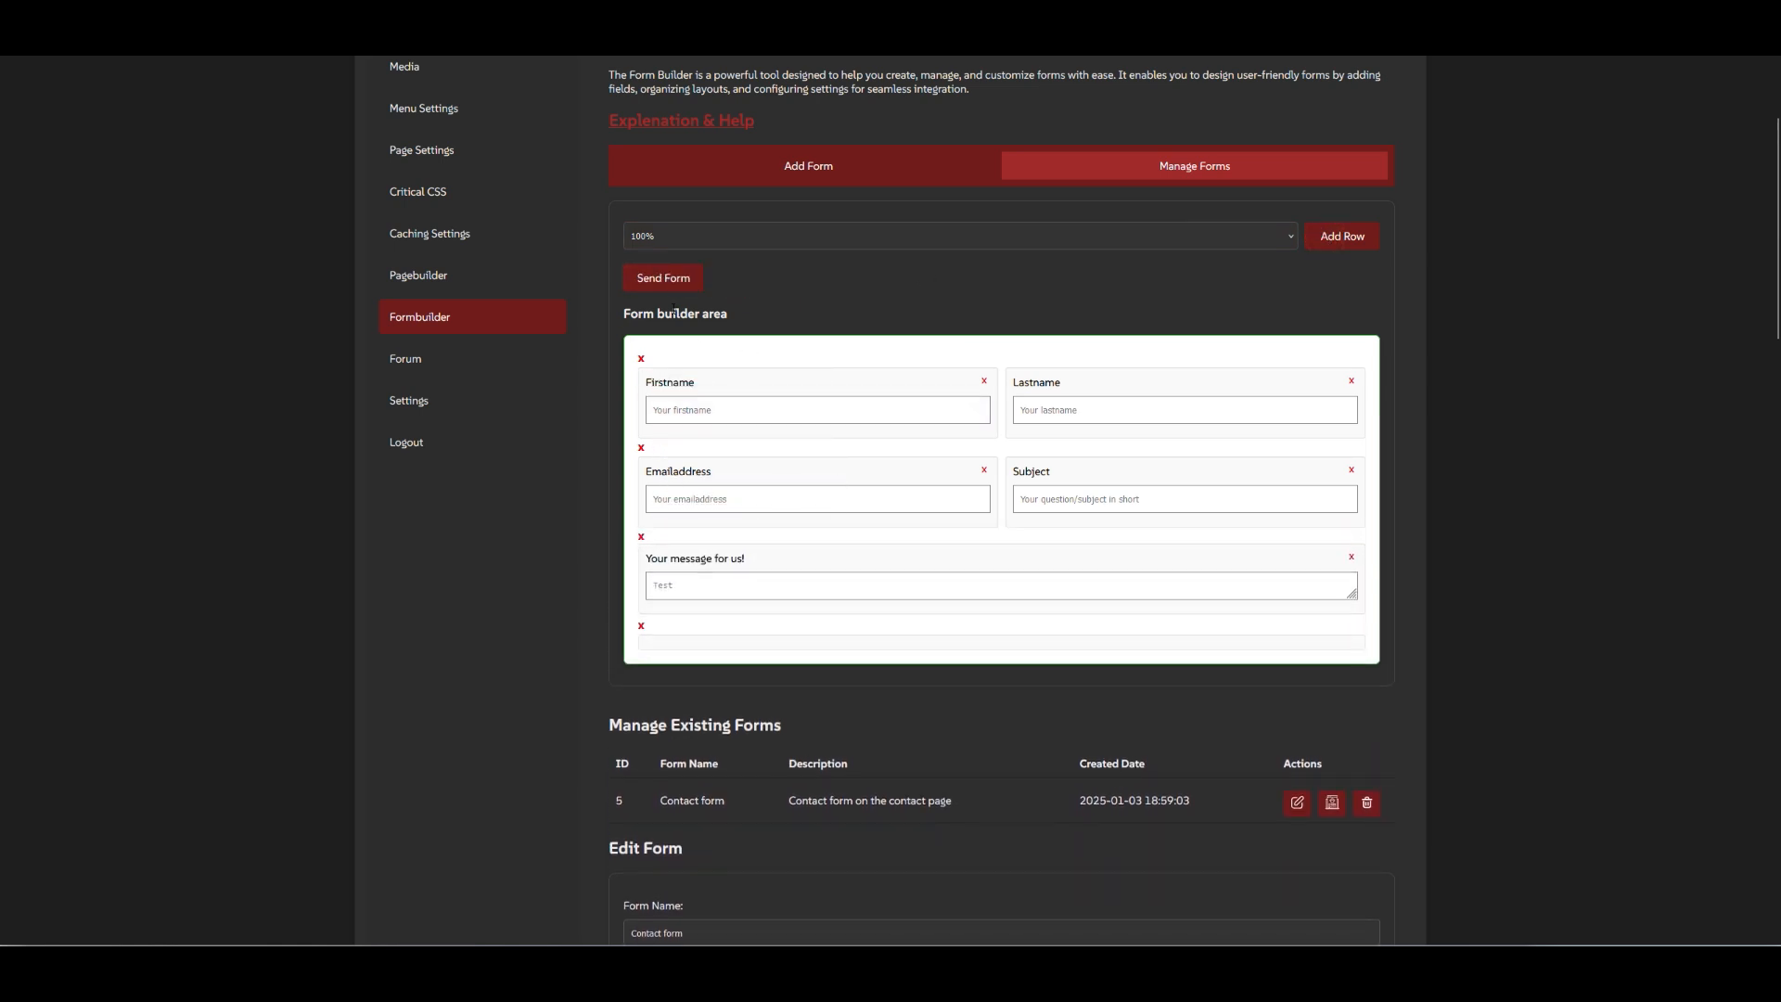
left_click_drag(663, 278, 740, 640)
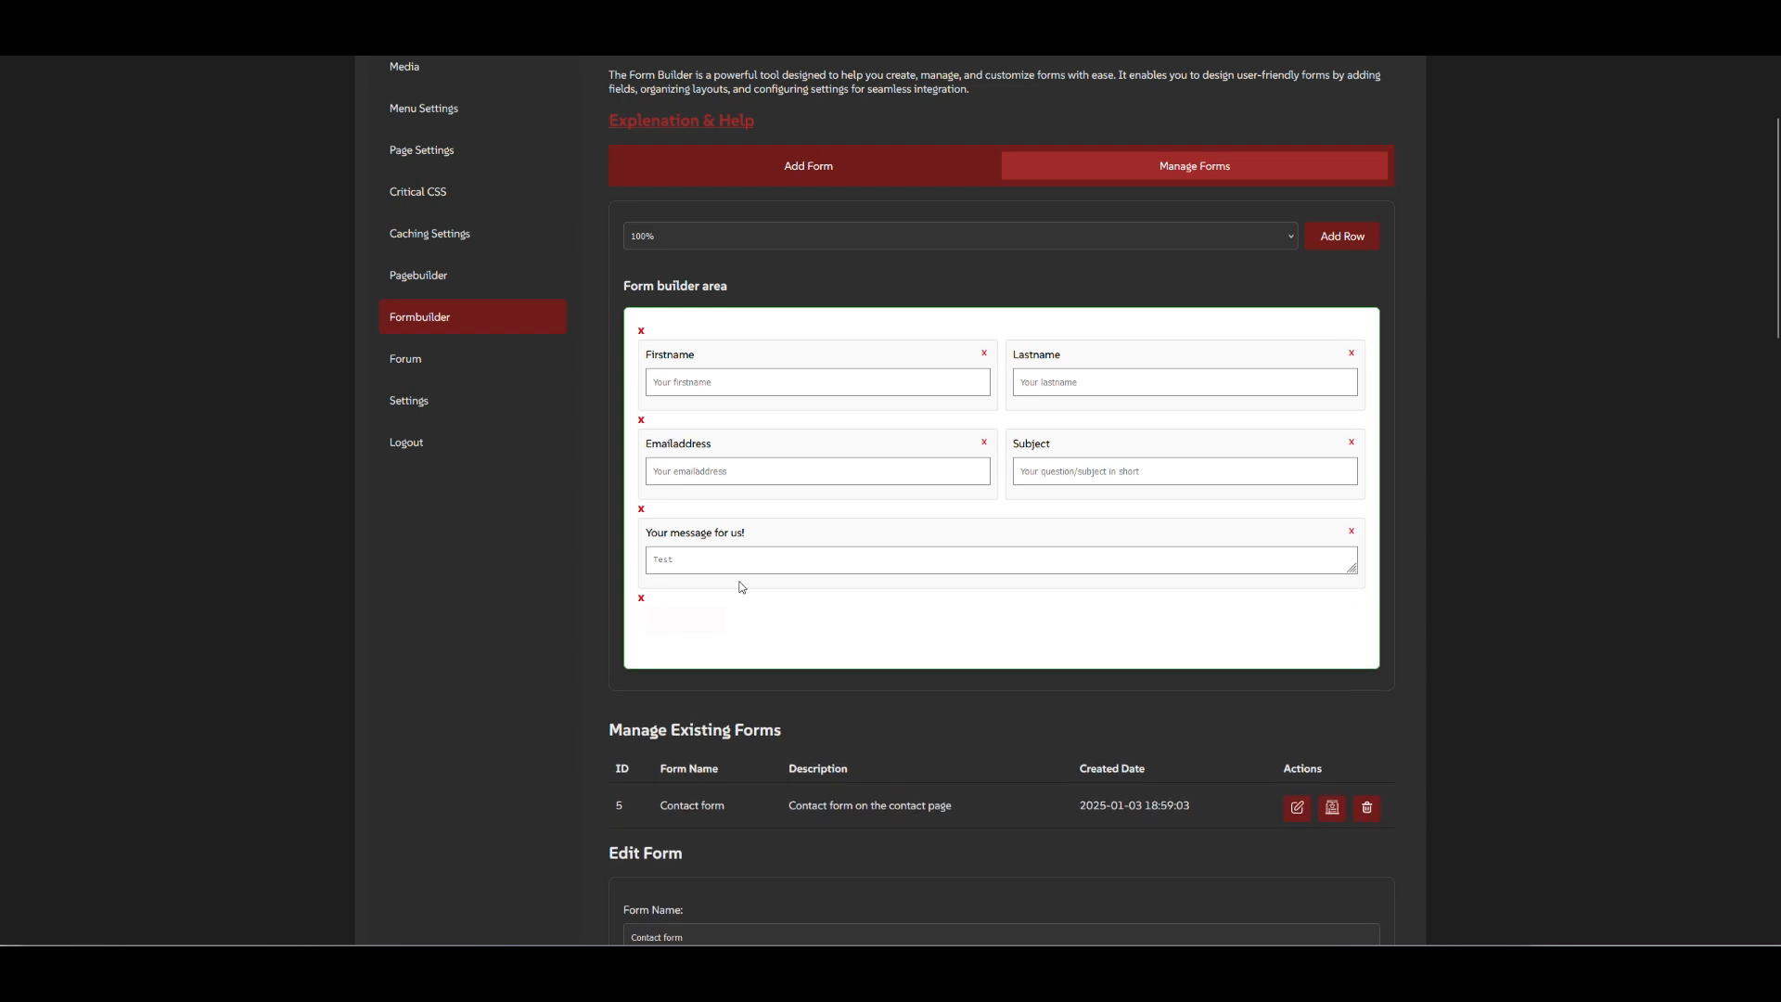
Step: Set the Firstname field's normal CSS to a white placeholder color and a bright pink background color, and save it
scroll(733, 566, "down", 1)
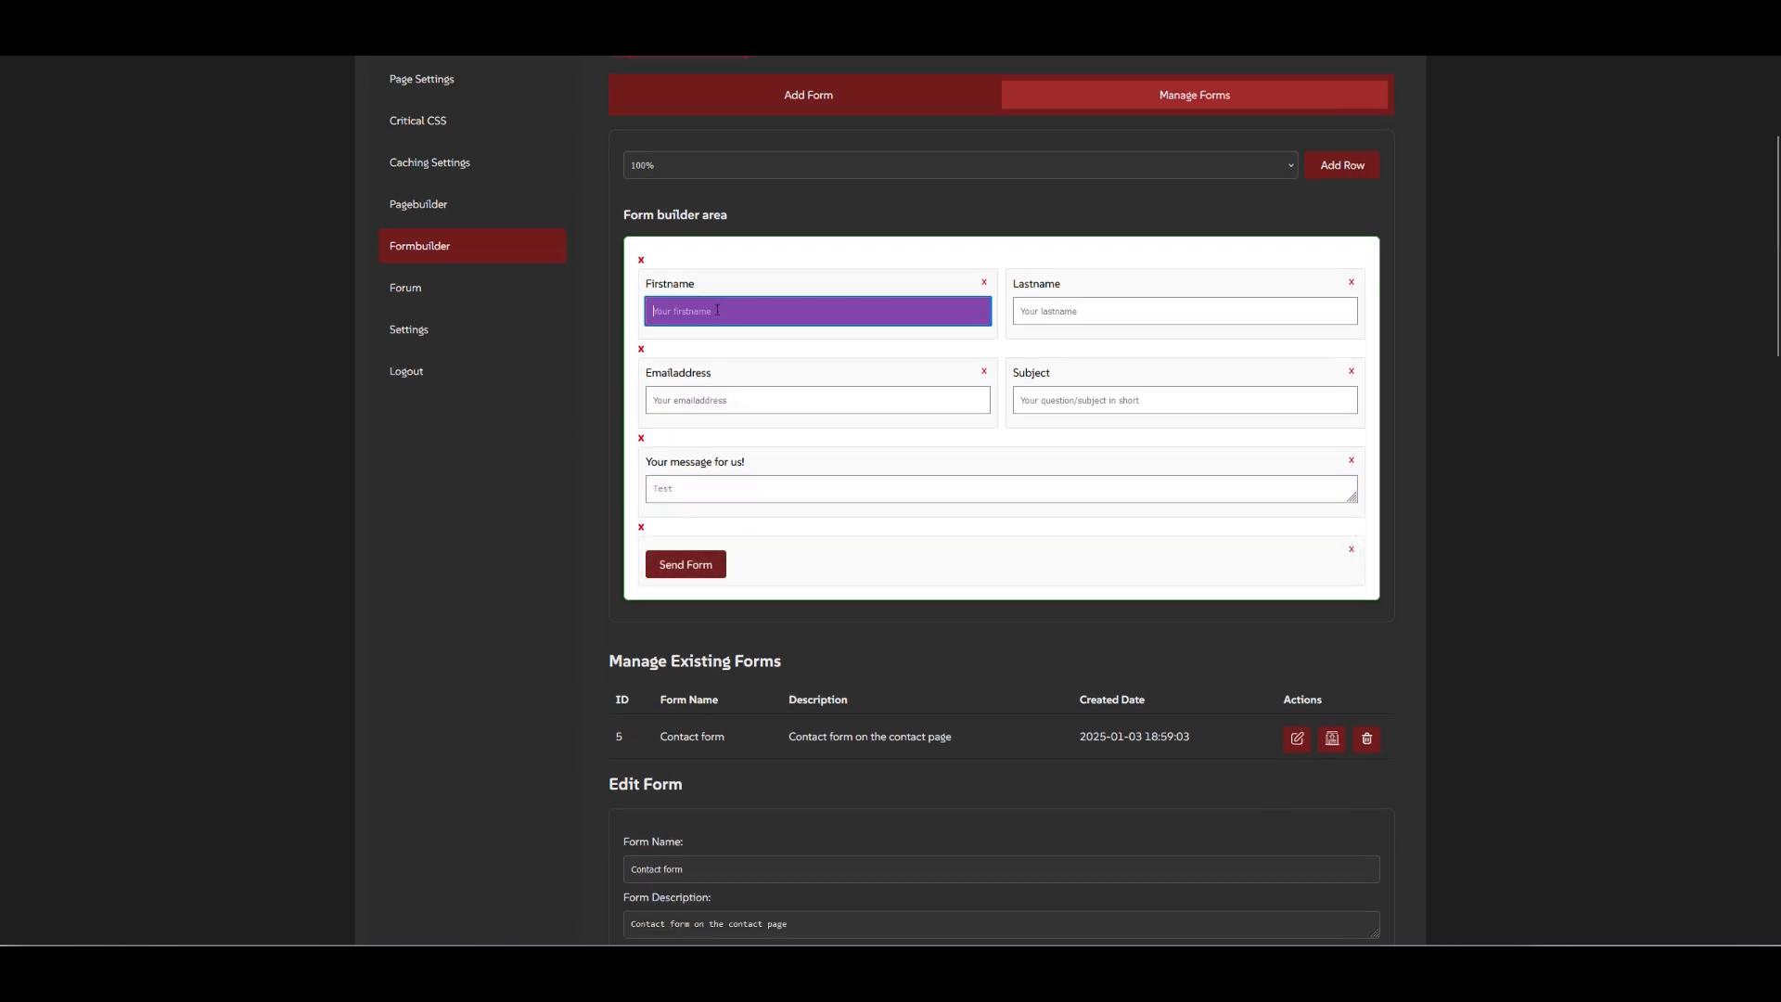
left_click(716, 310)
scroll(807, 312, "up", 3)
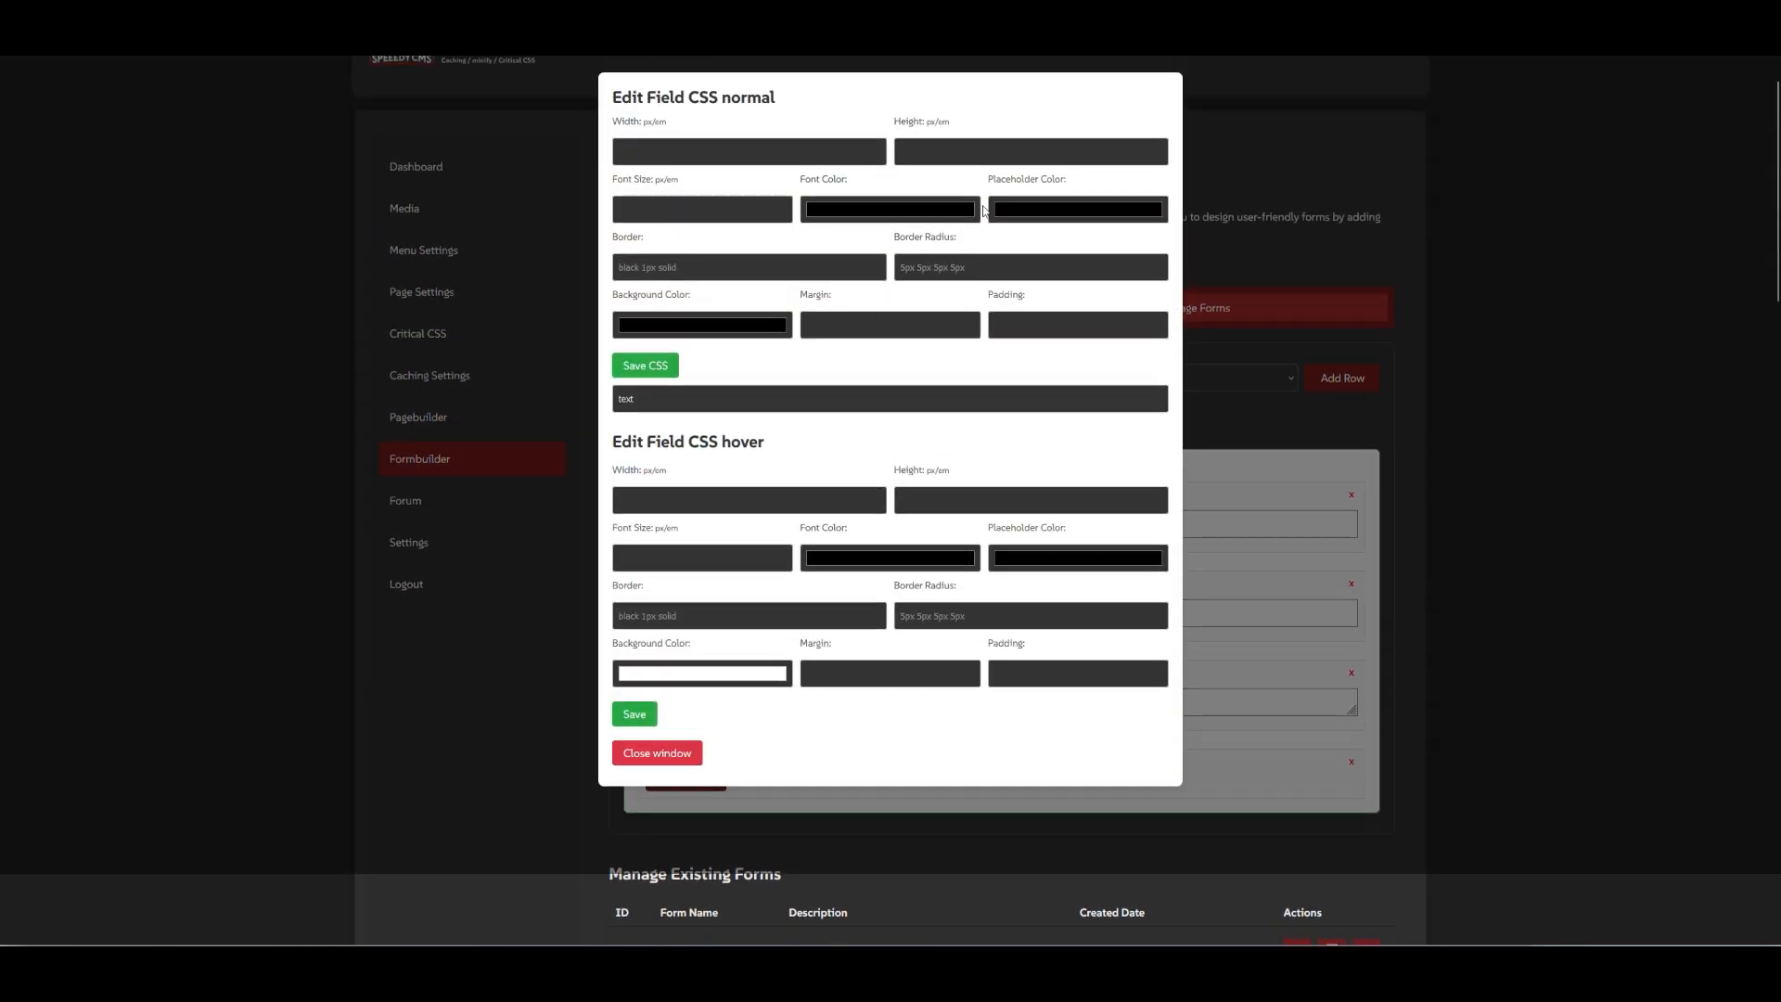
left_click(1024, 214)
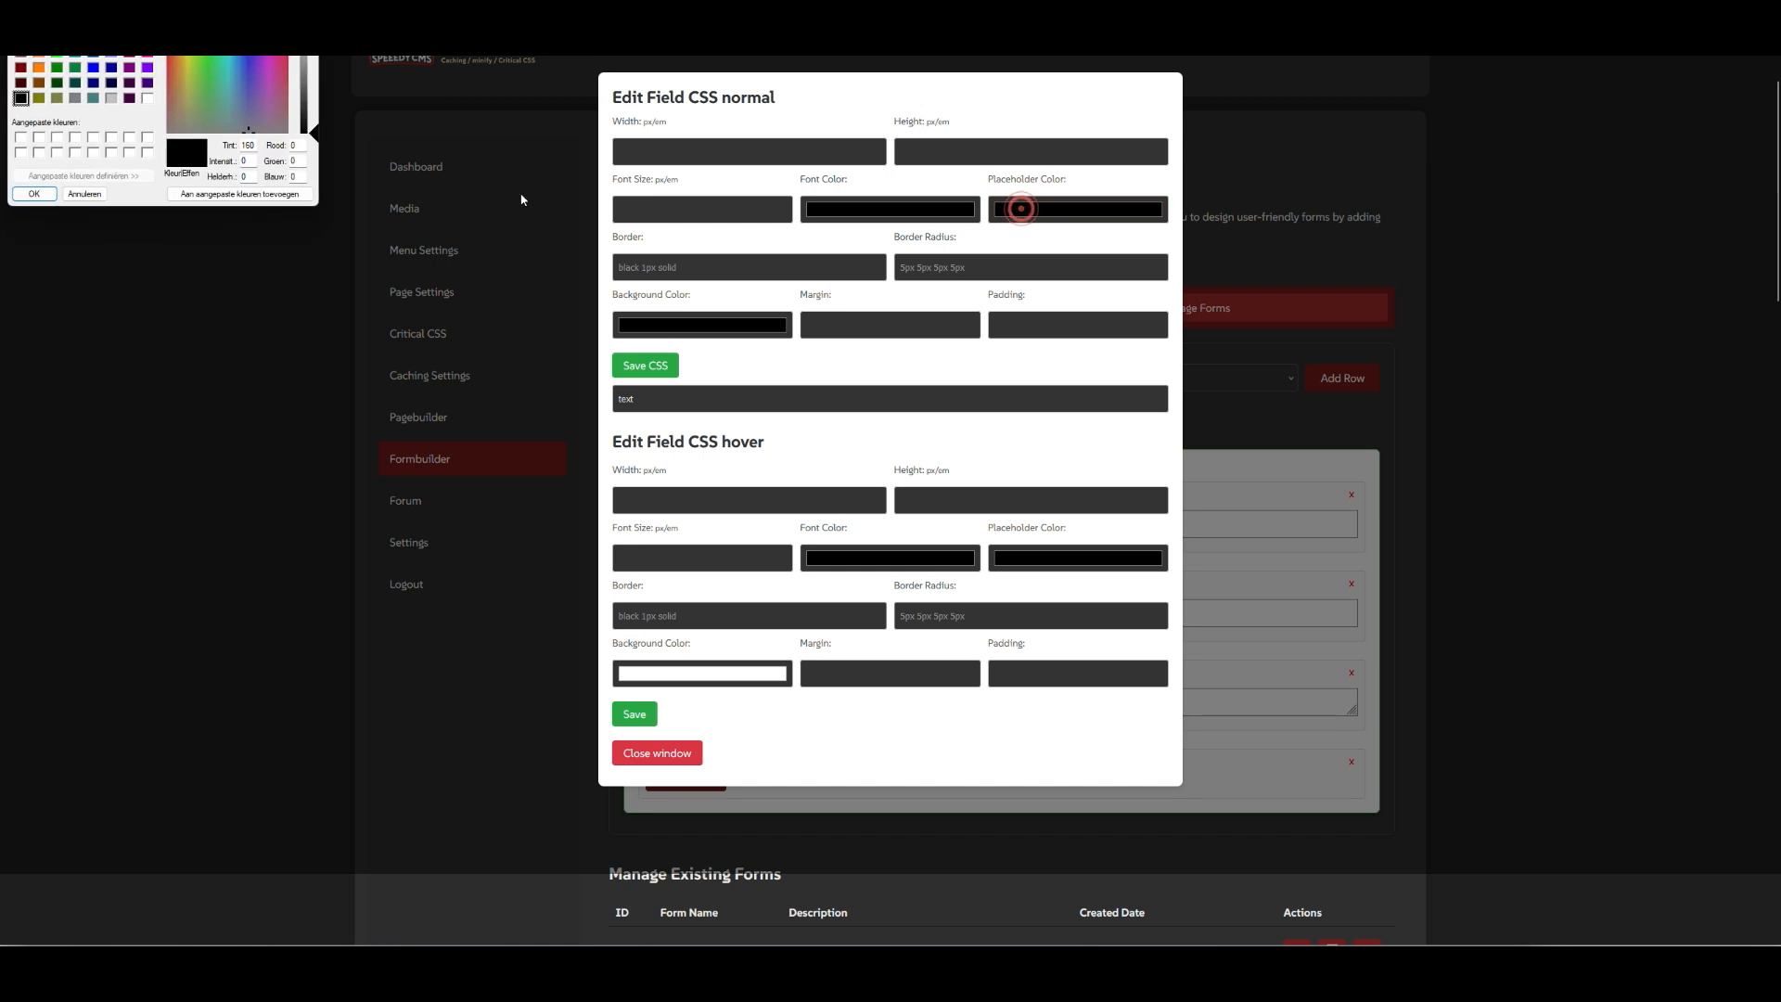
left_click(148, 98)
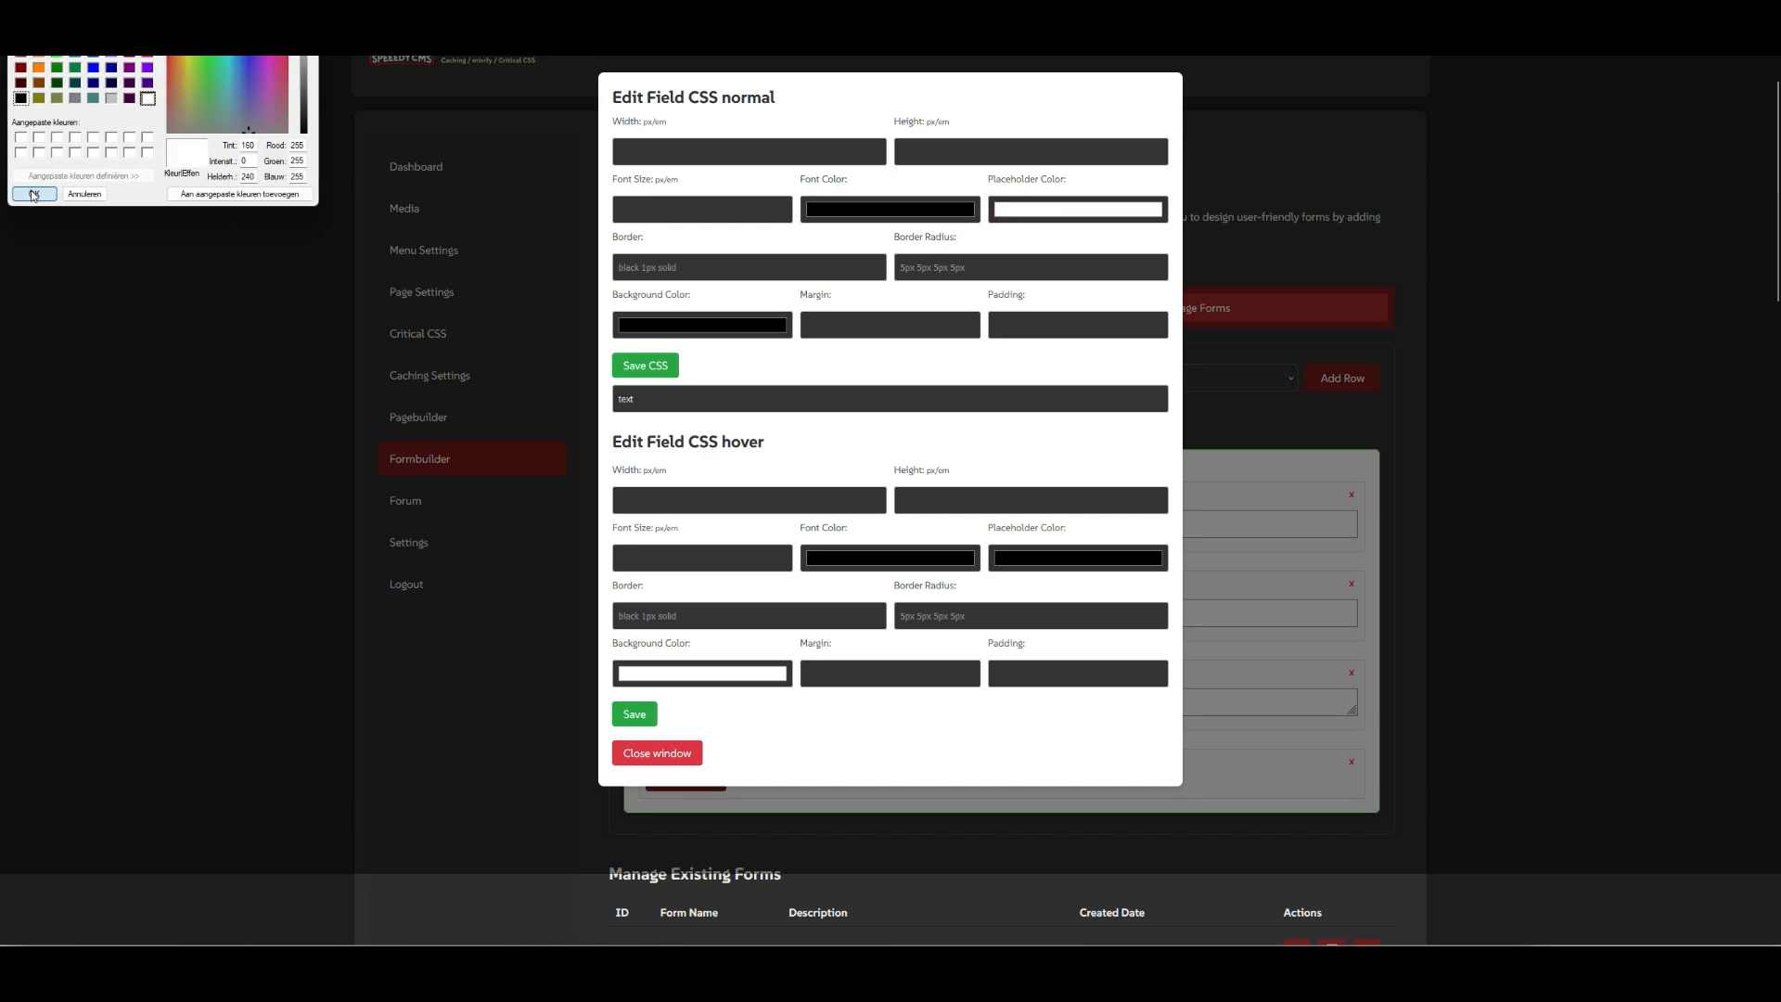
left_click(33, 193)
left_click(691, 327)
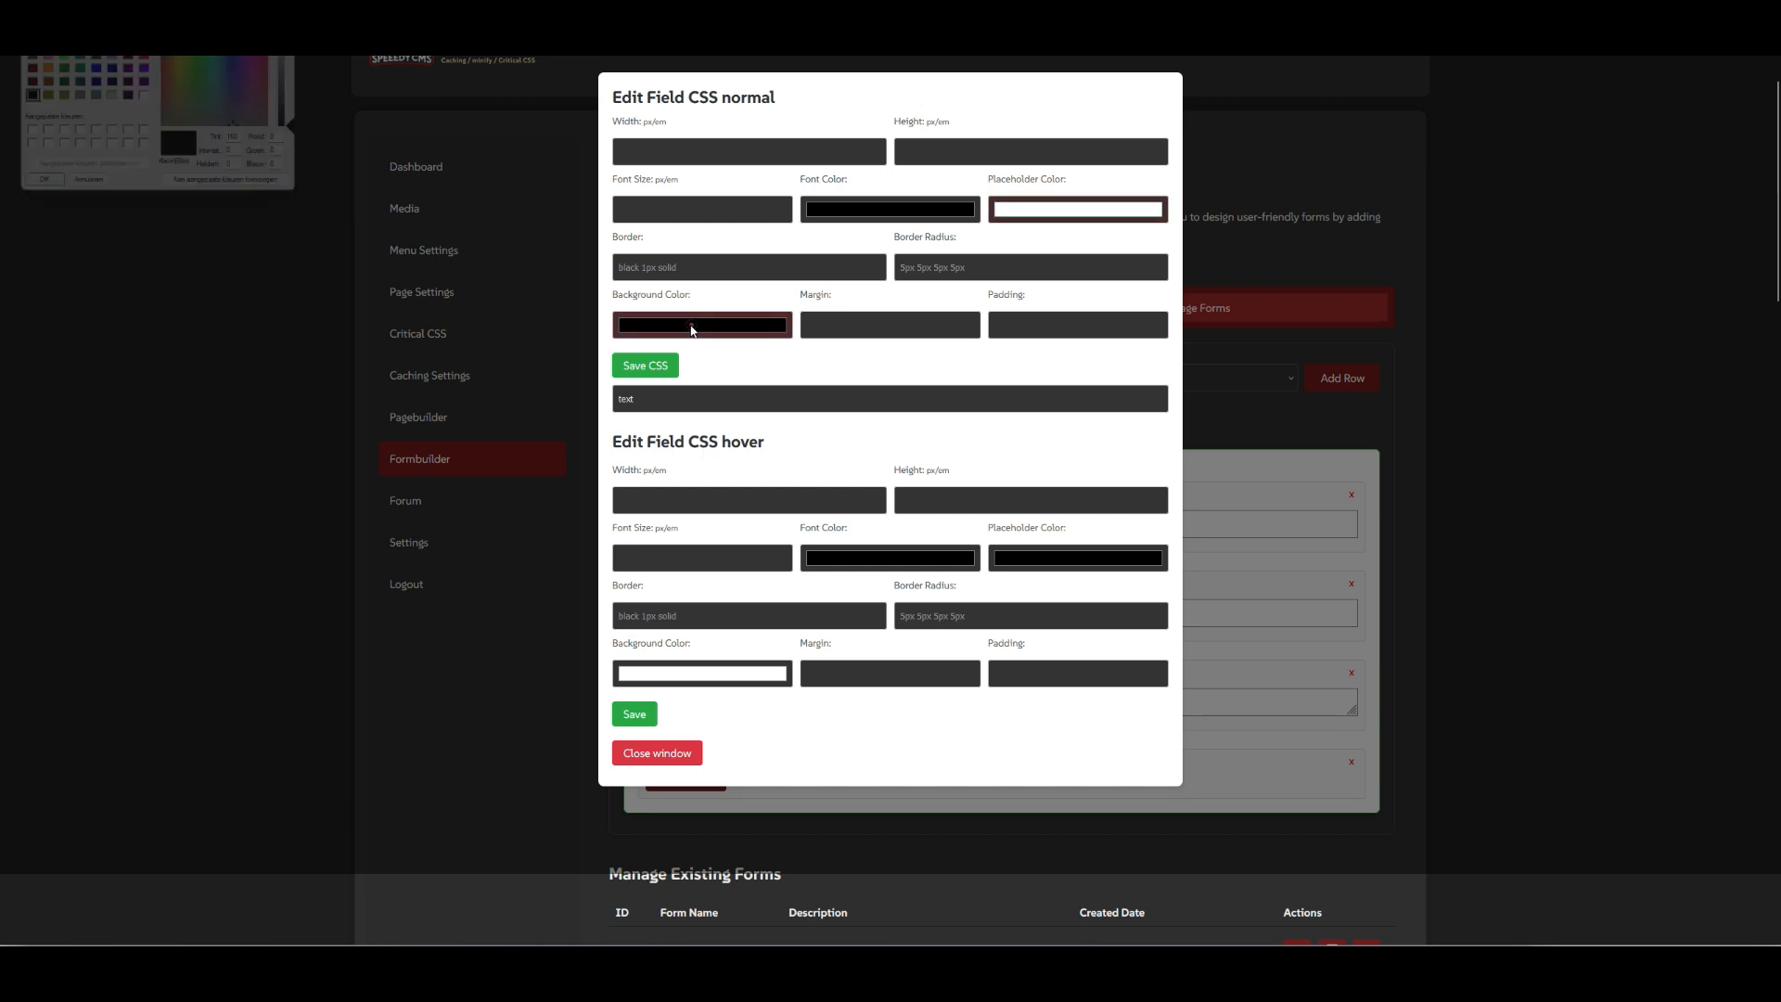
left_click(148, 59)
left_click(46, 195)
left_click(632, 362)
Step: Set the Firstname field's hover CSS to a light yellow placeholder color and a purple background color, save it and close the CSS editor
scroll(714, 459, "down", 2)
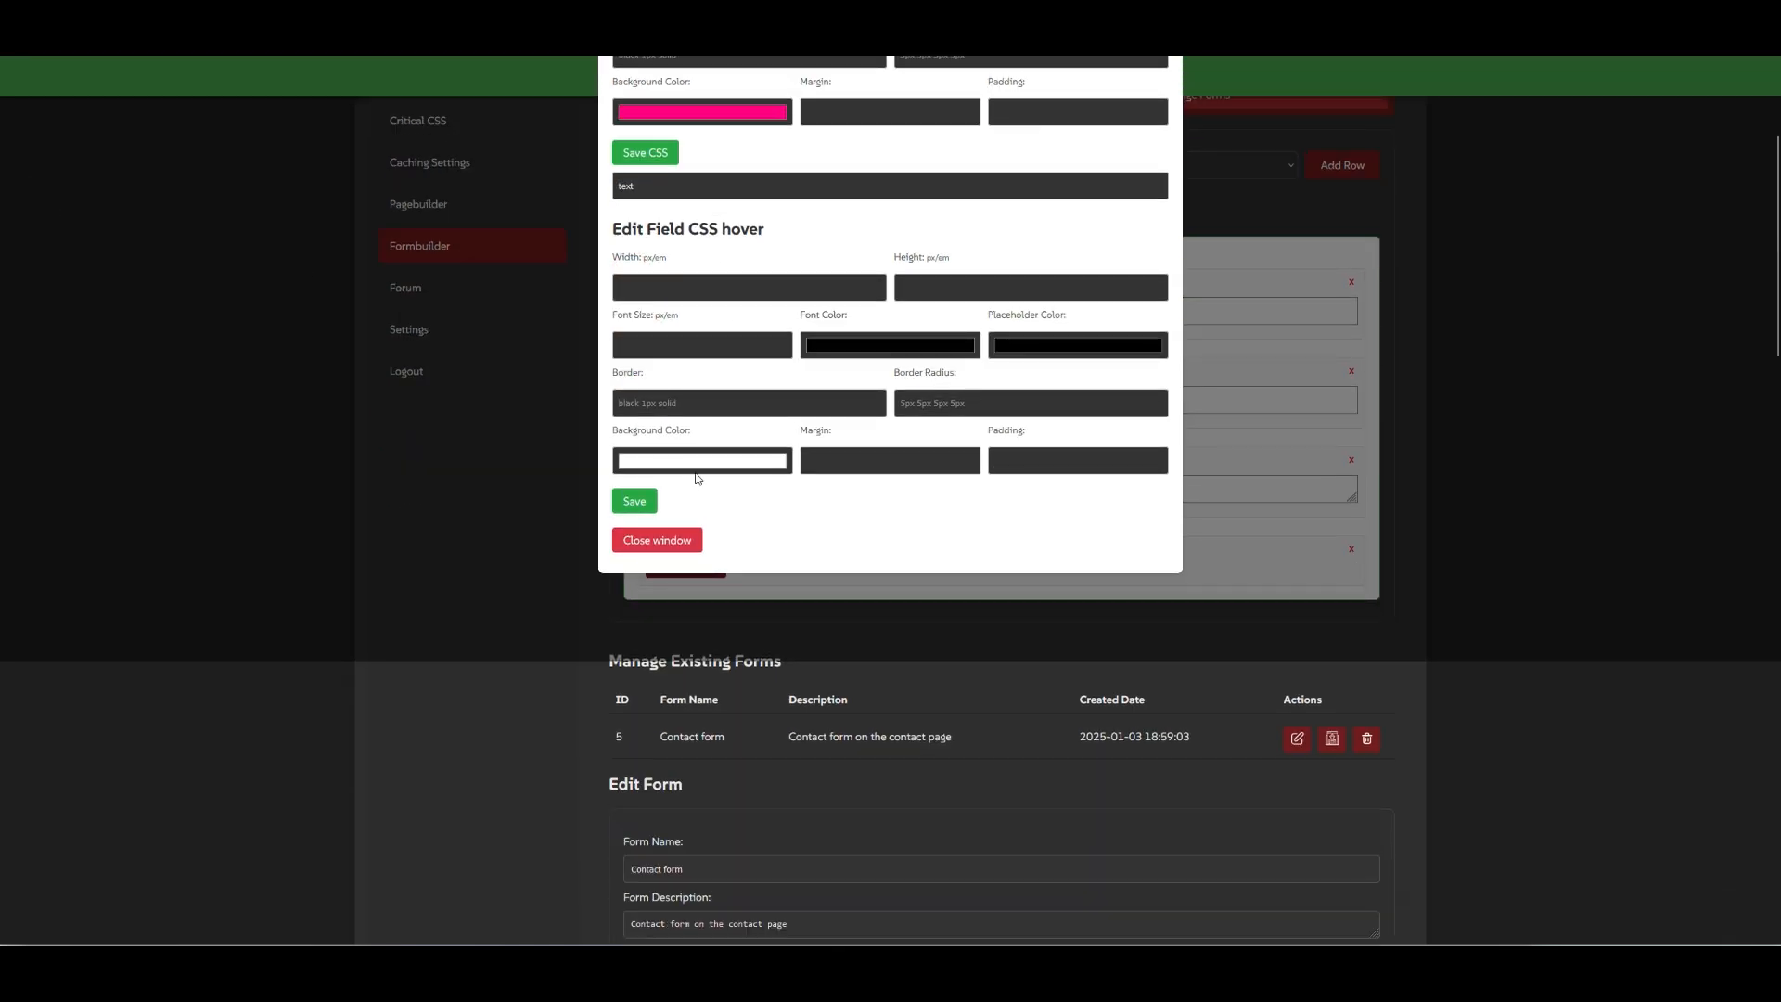
left_click(864, 346)
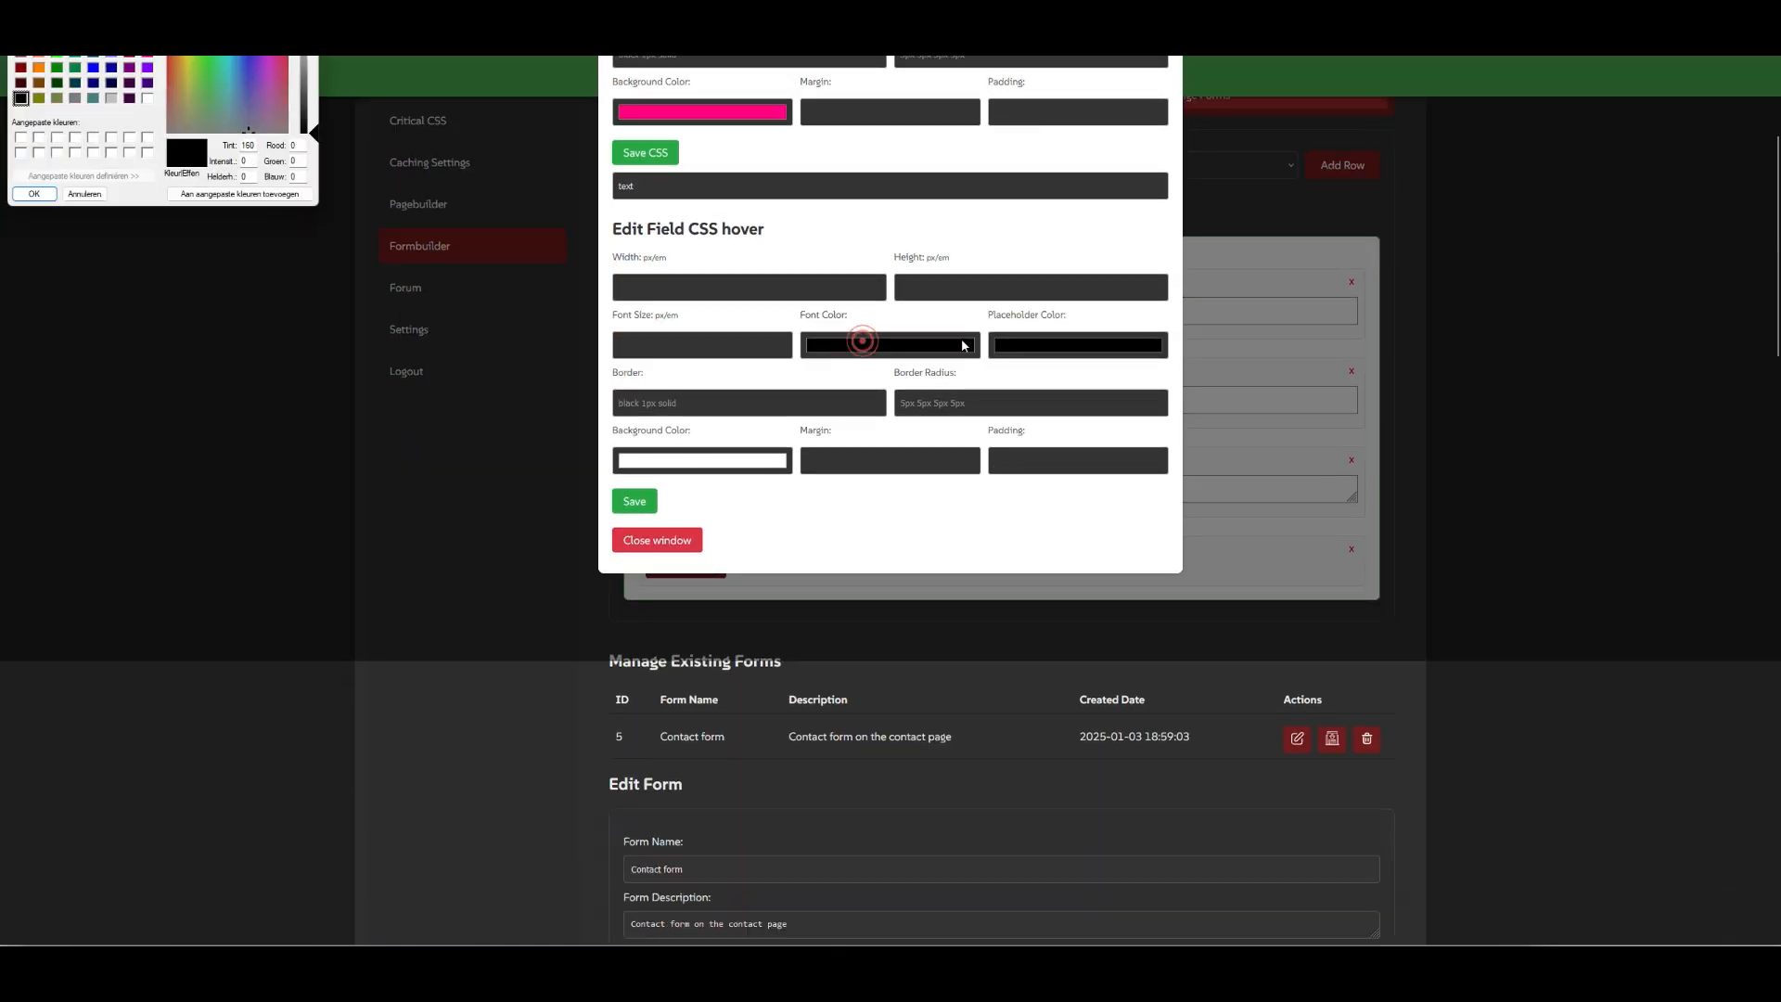
left_click(90, 192)
left_click(1048, 343)
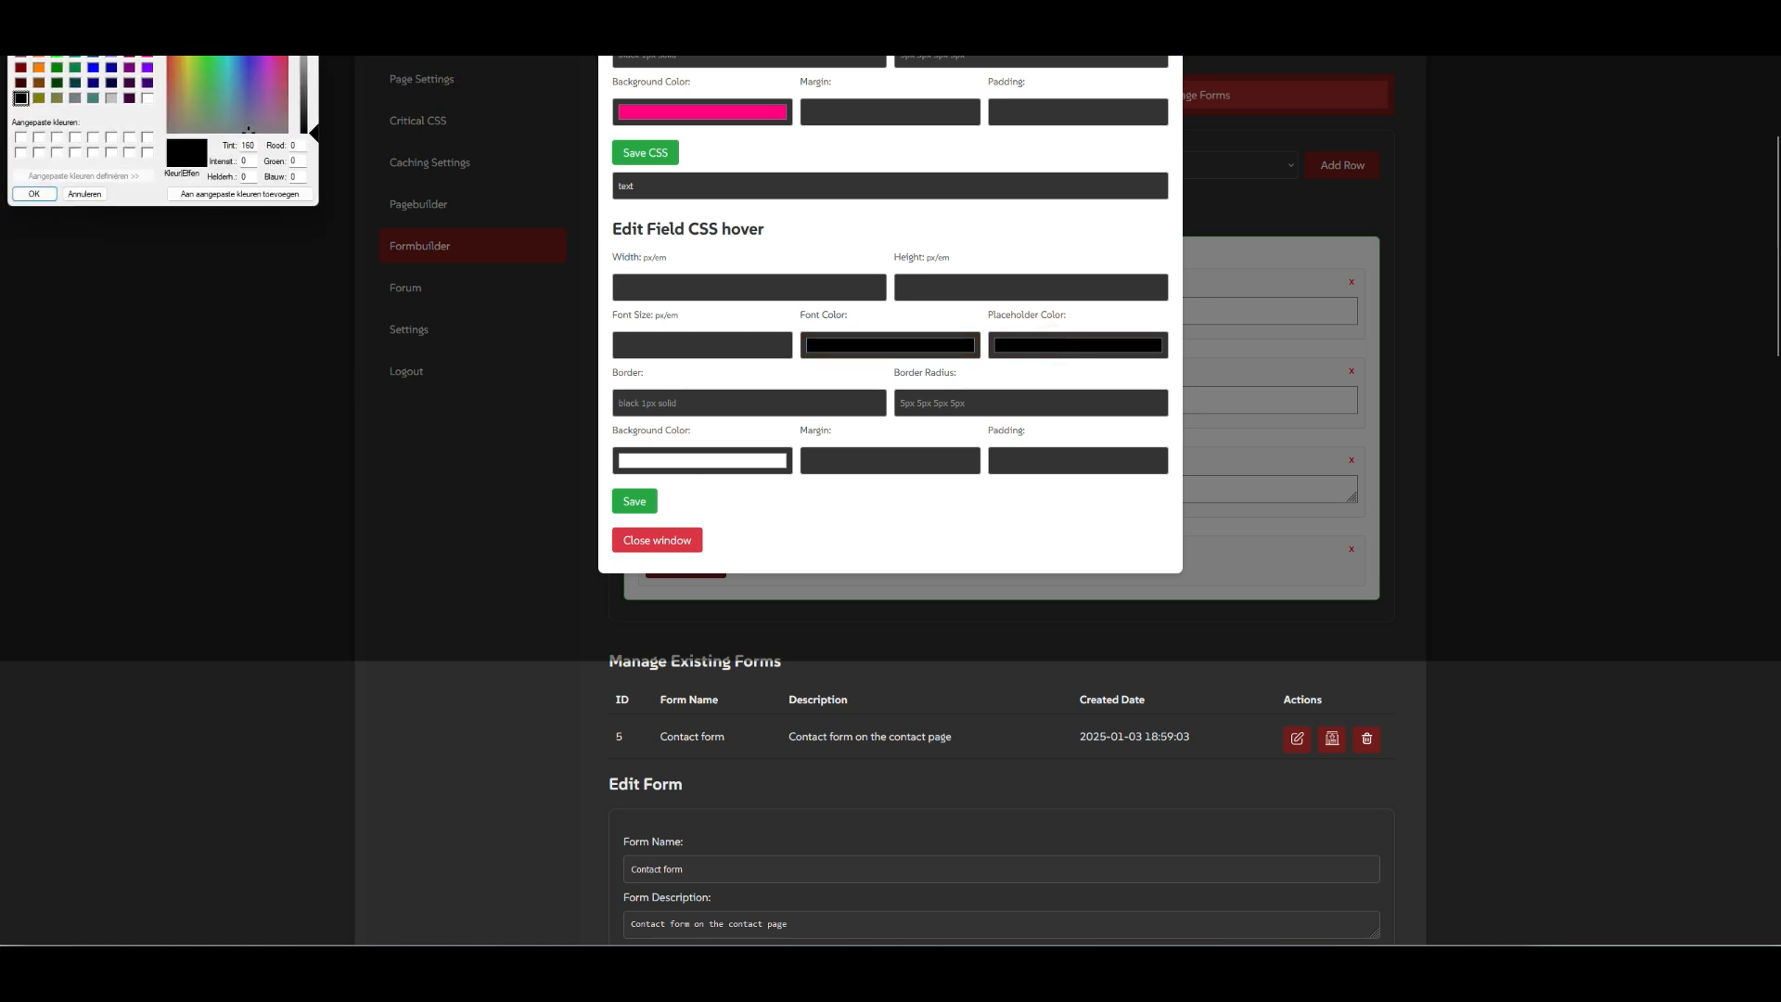
left_click(39, 22)
left_click(34, 194)
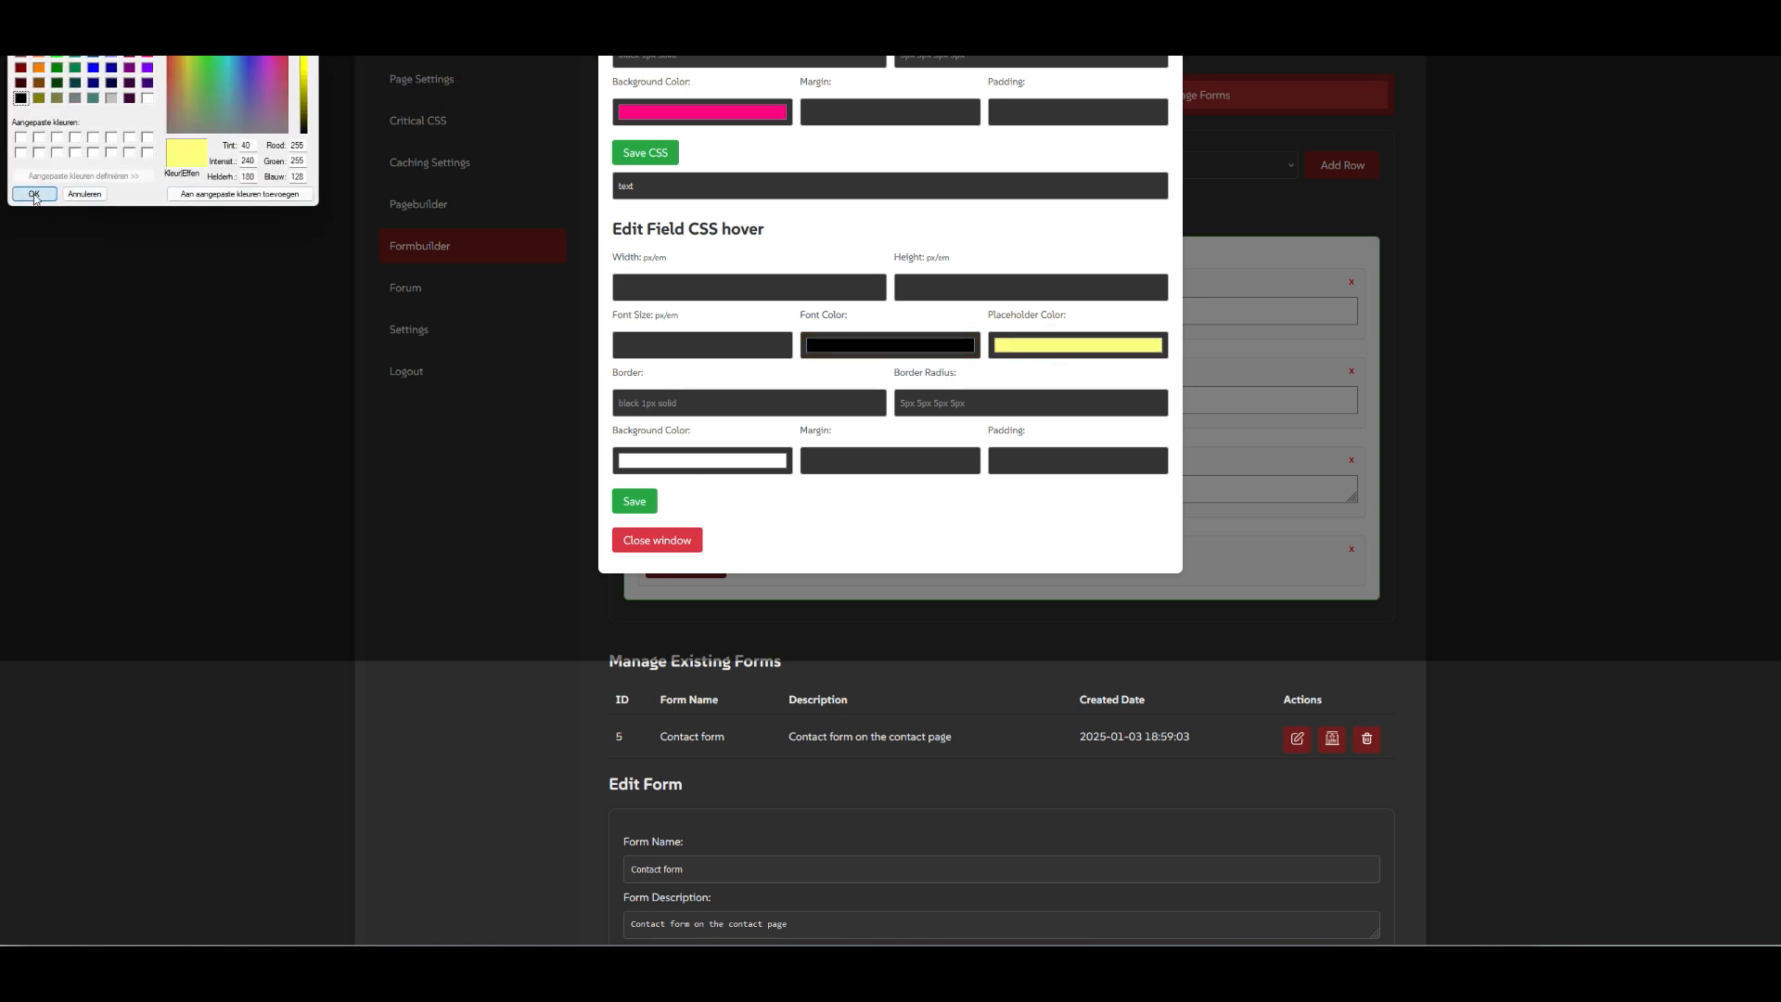
left_click(720, 460)
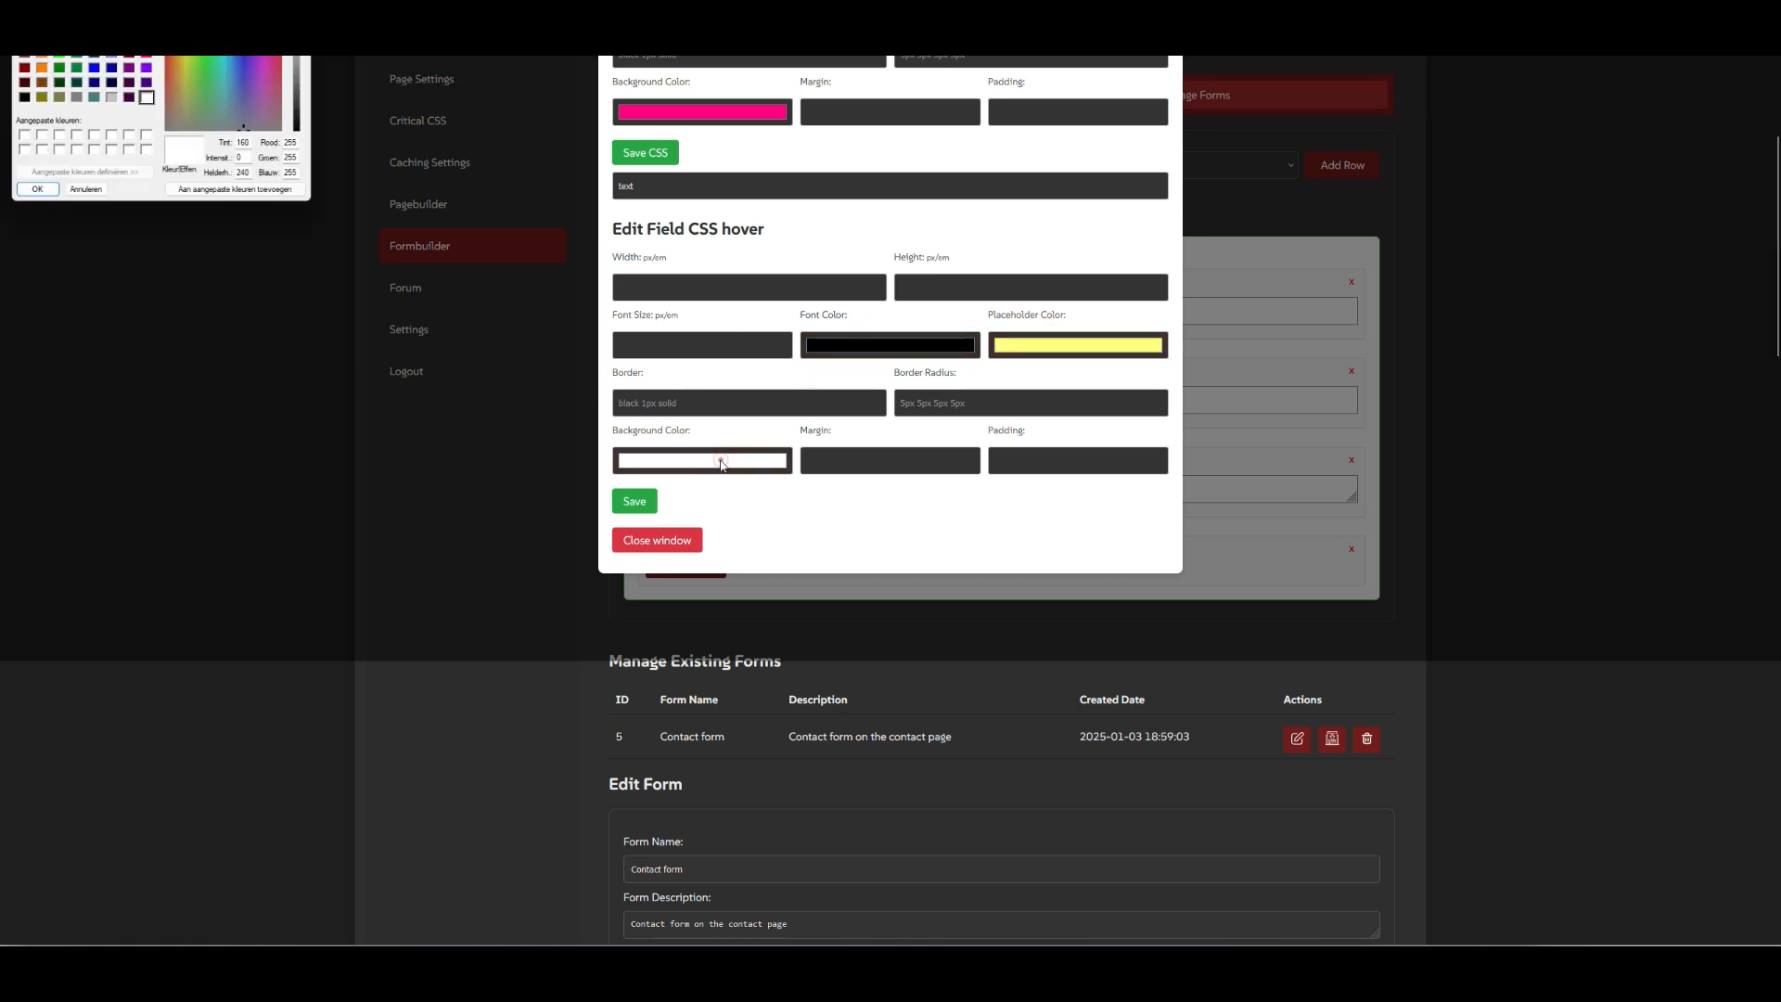
left_click(129, 76)
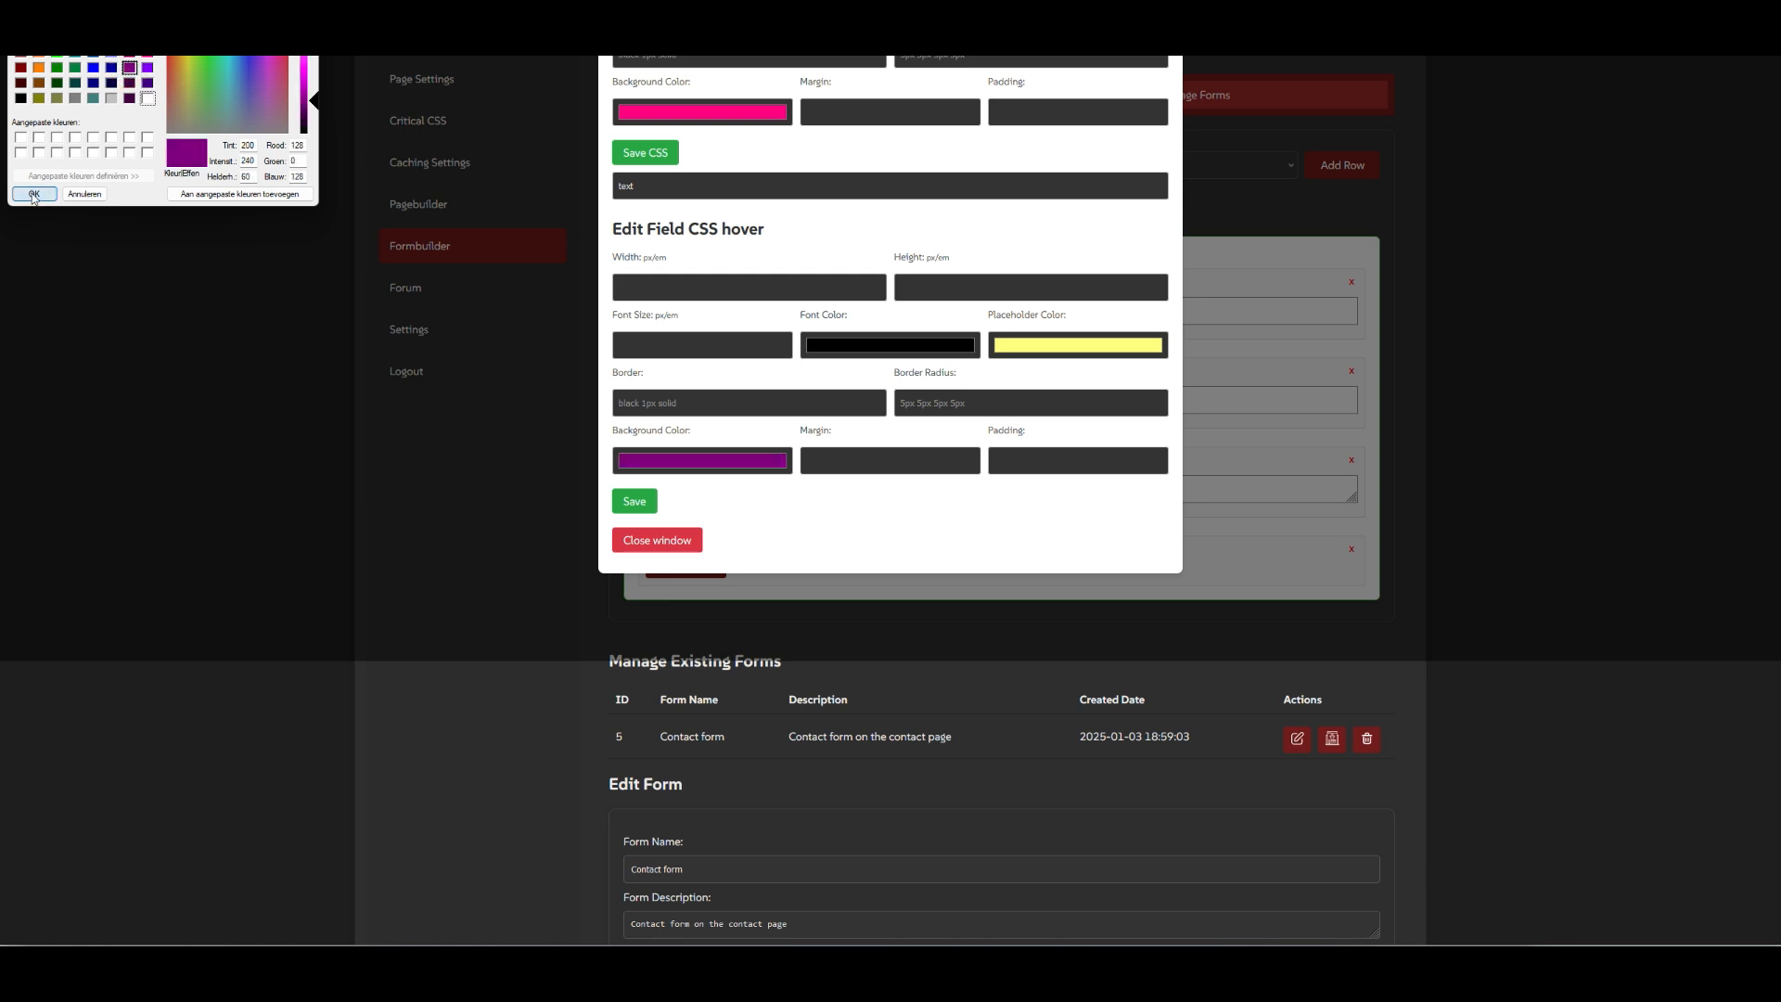
left_click(33, 192)
left_click(633, 499)
left_click(664, 541)
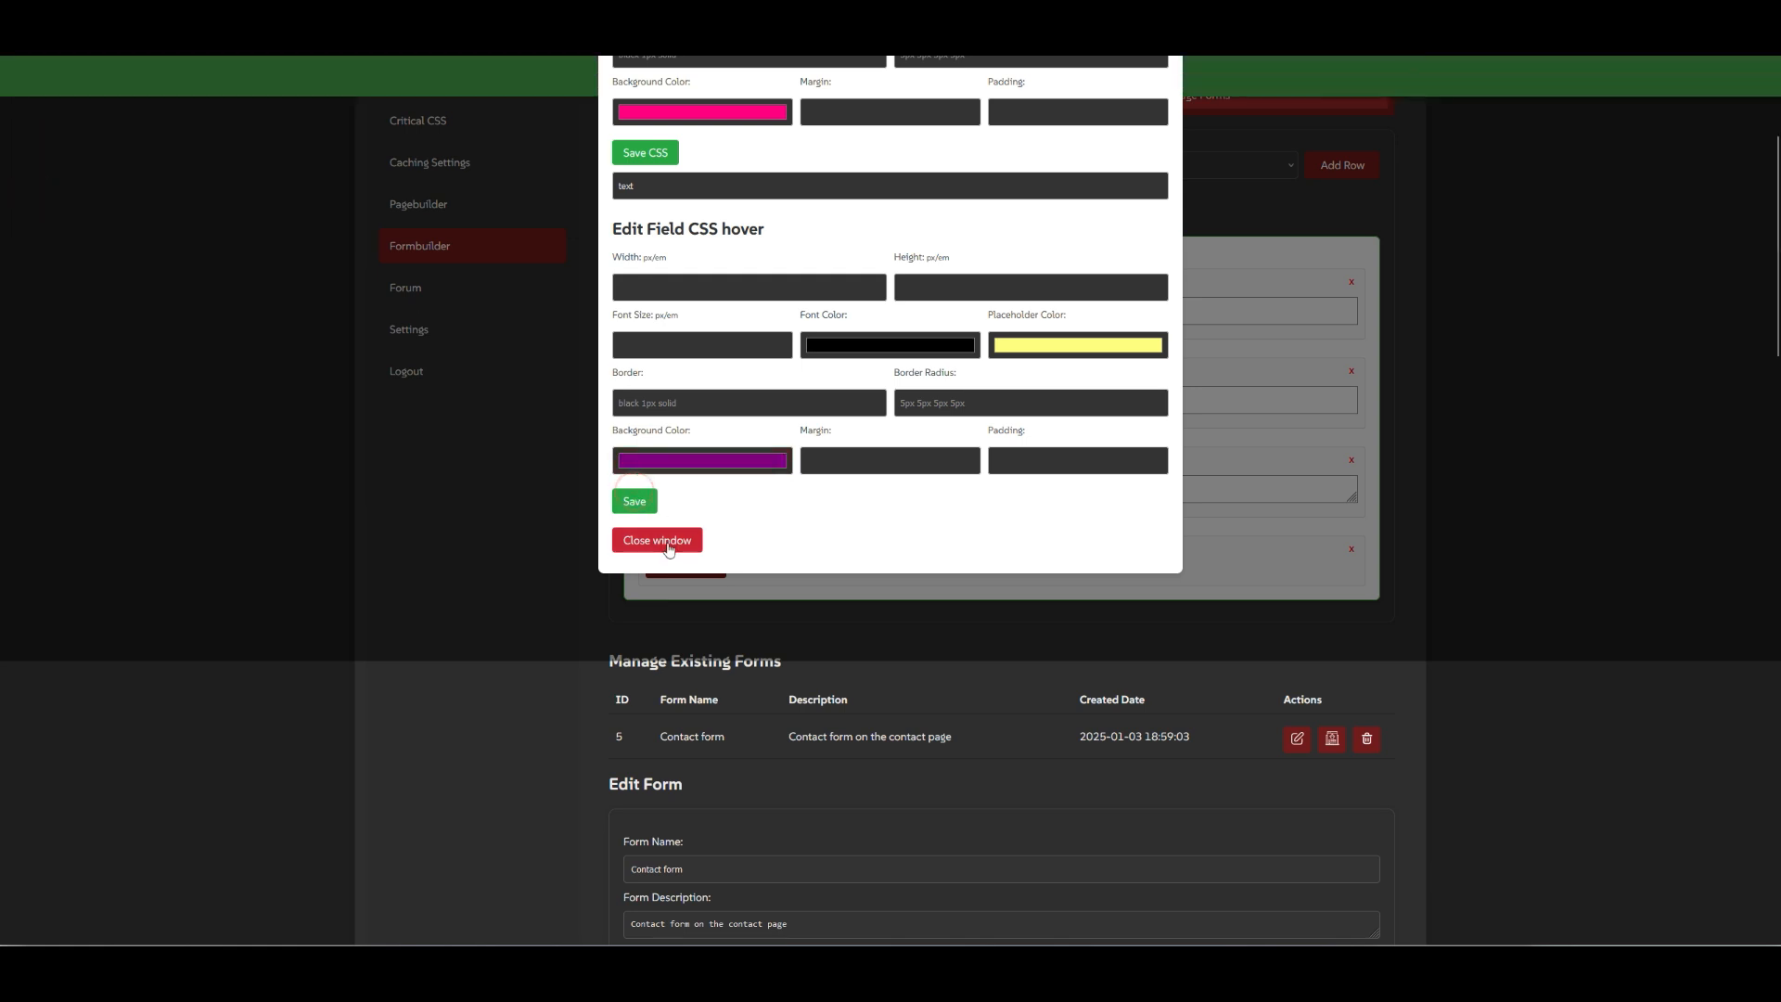
Step: Copy the Firstname field's CSS and open the Lastname field's options
scroll(751, 627, "up", 3)
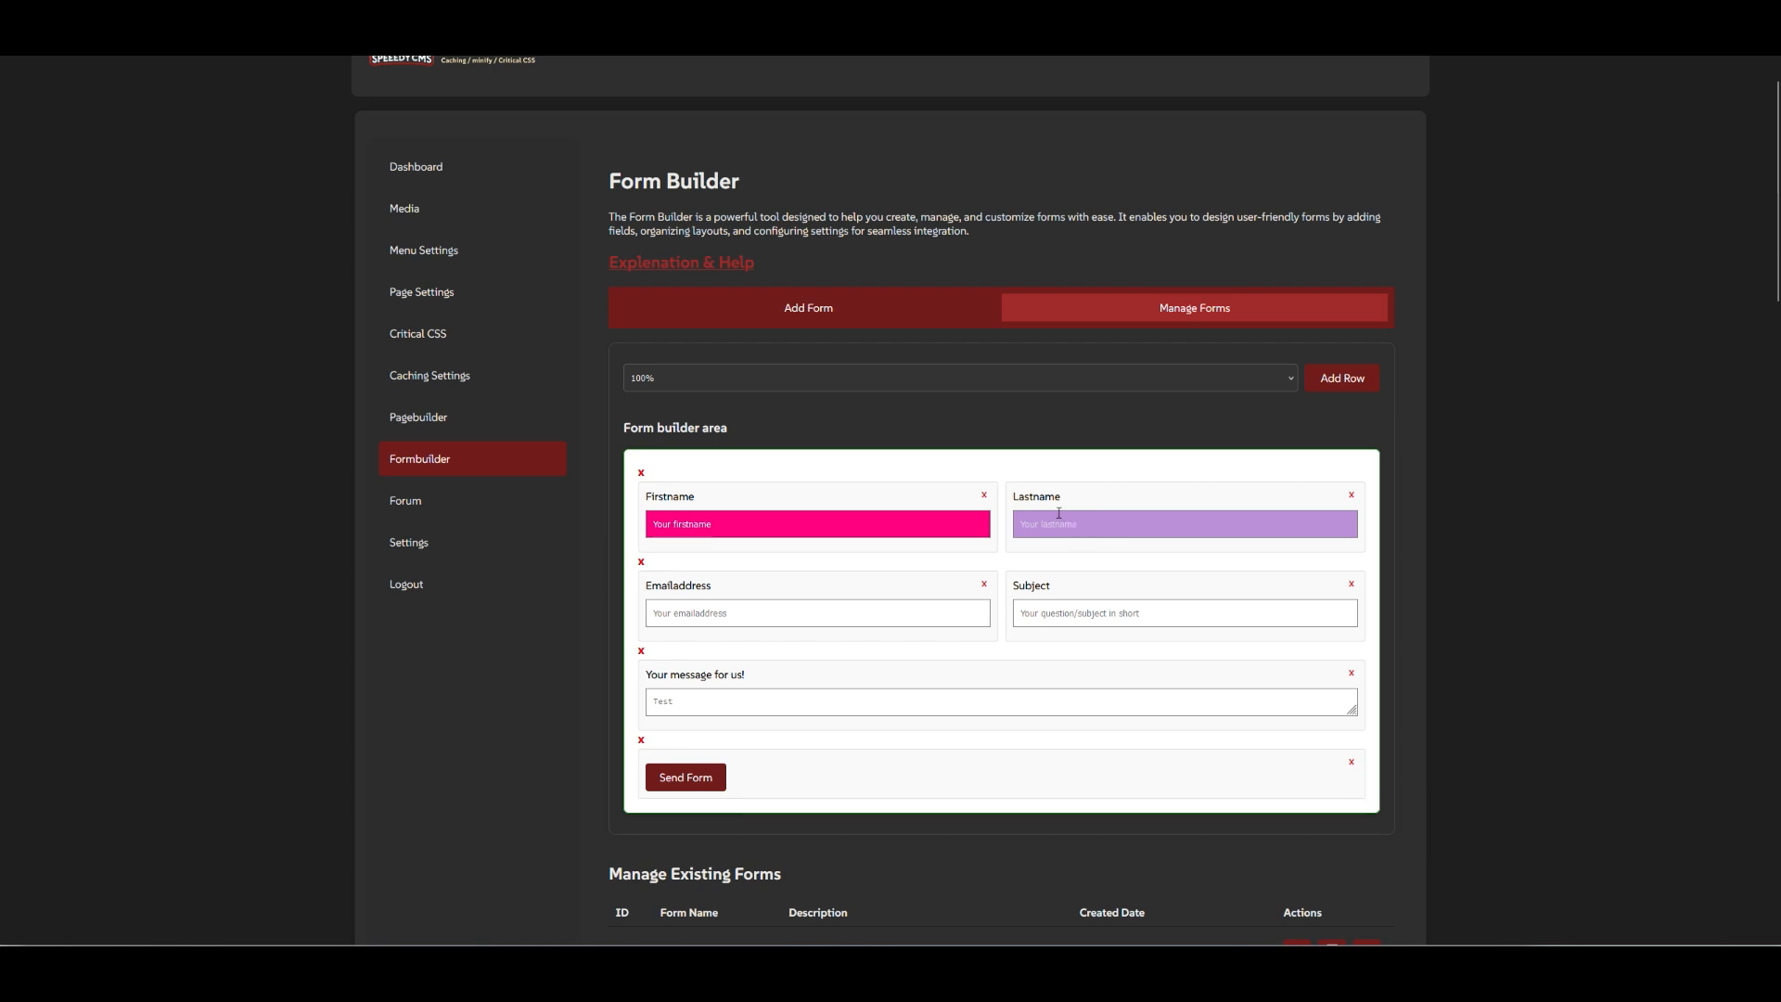
right_click(939, 525)
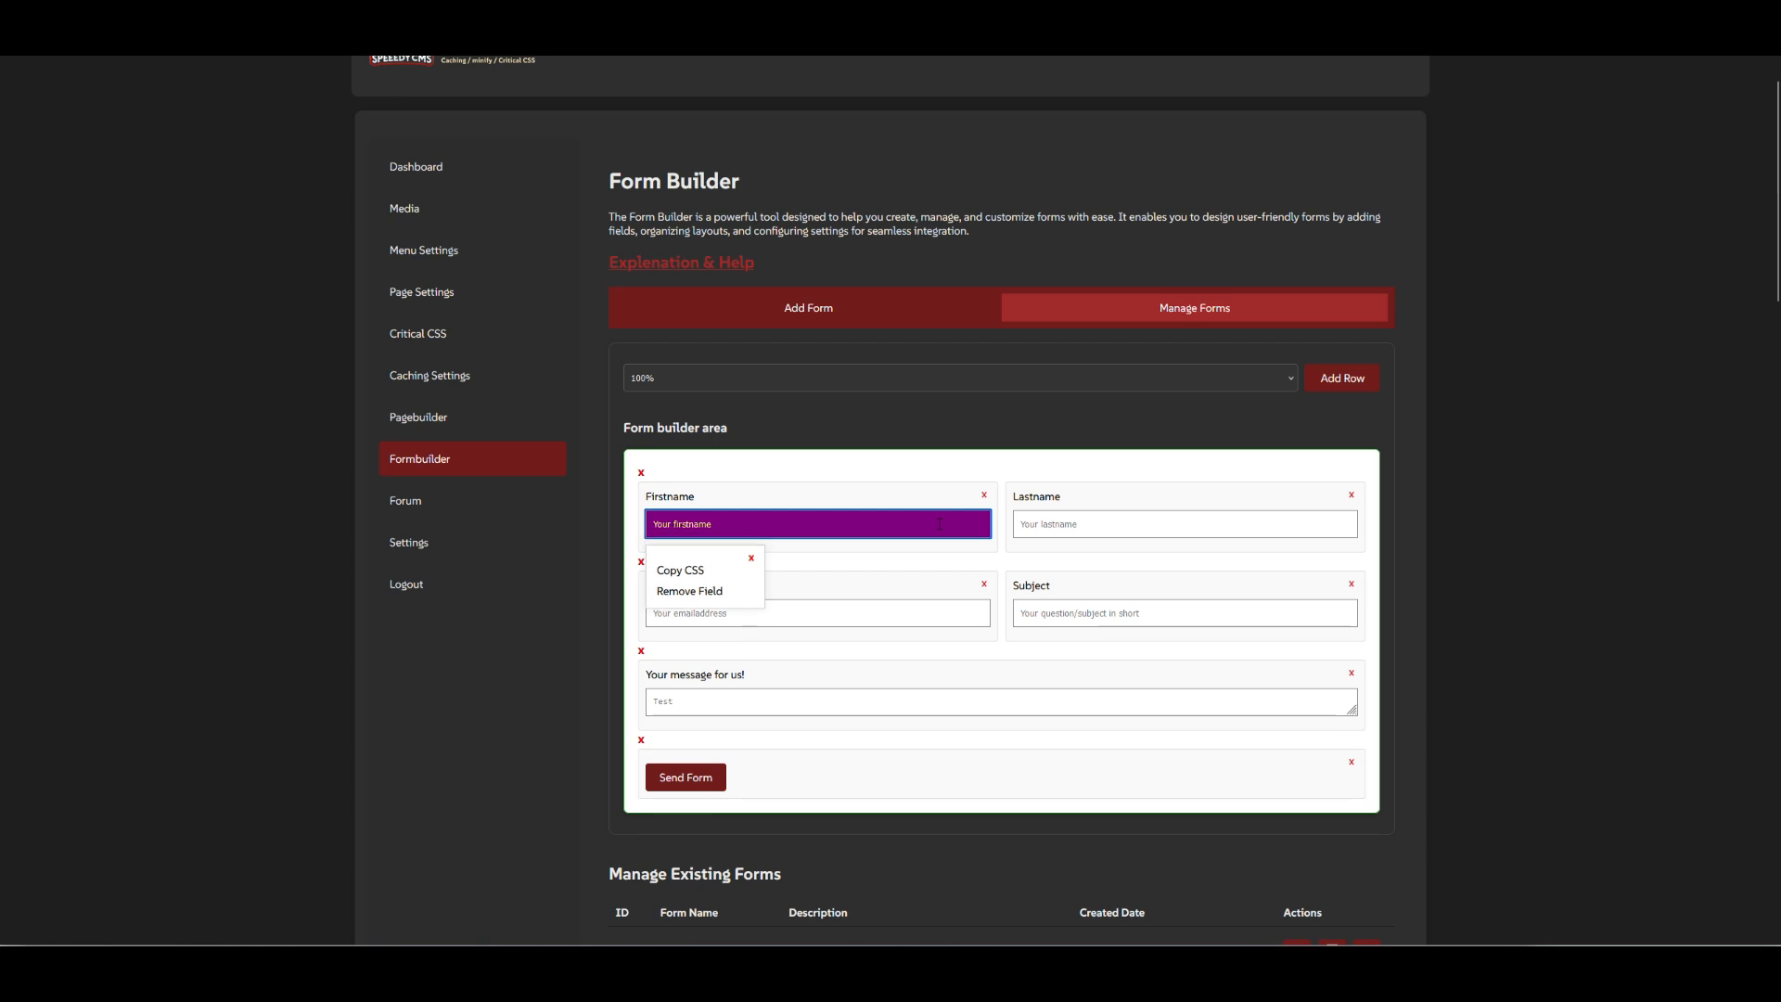
left_click(680, 571)
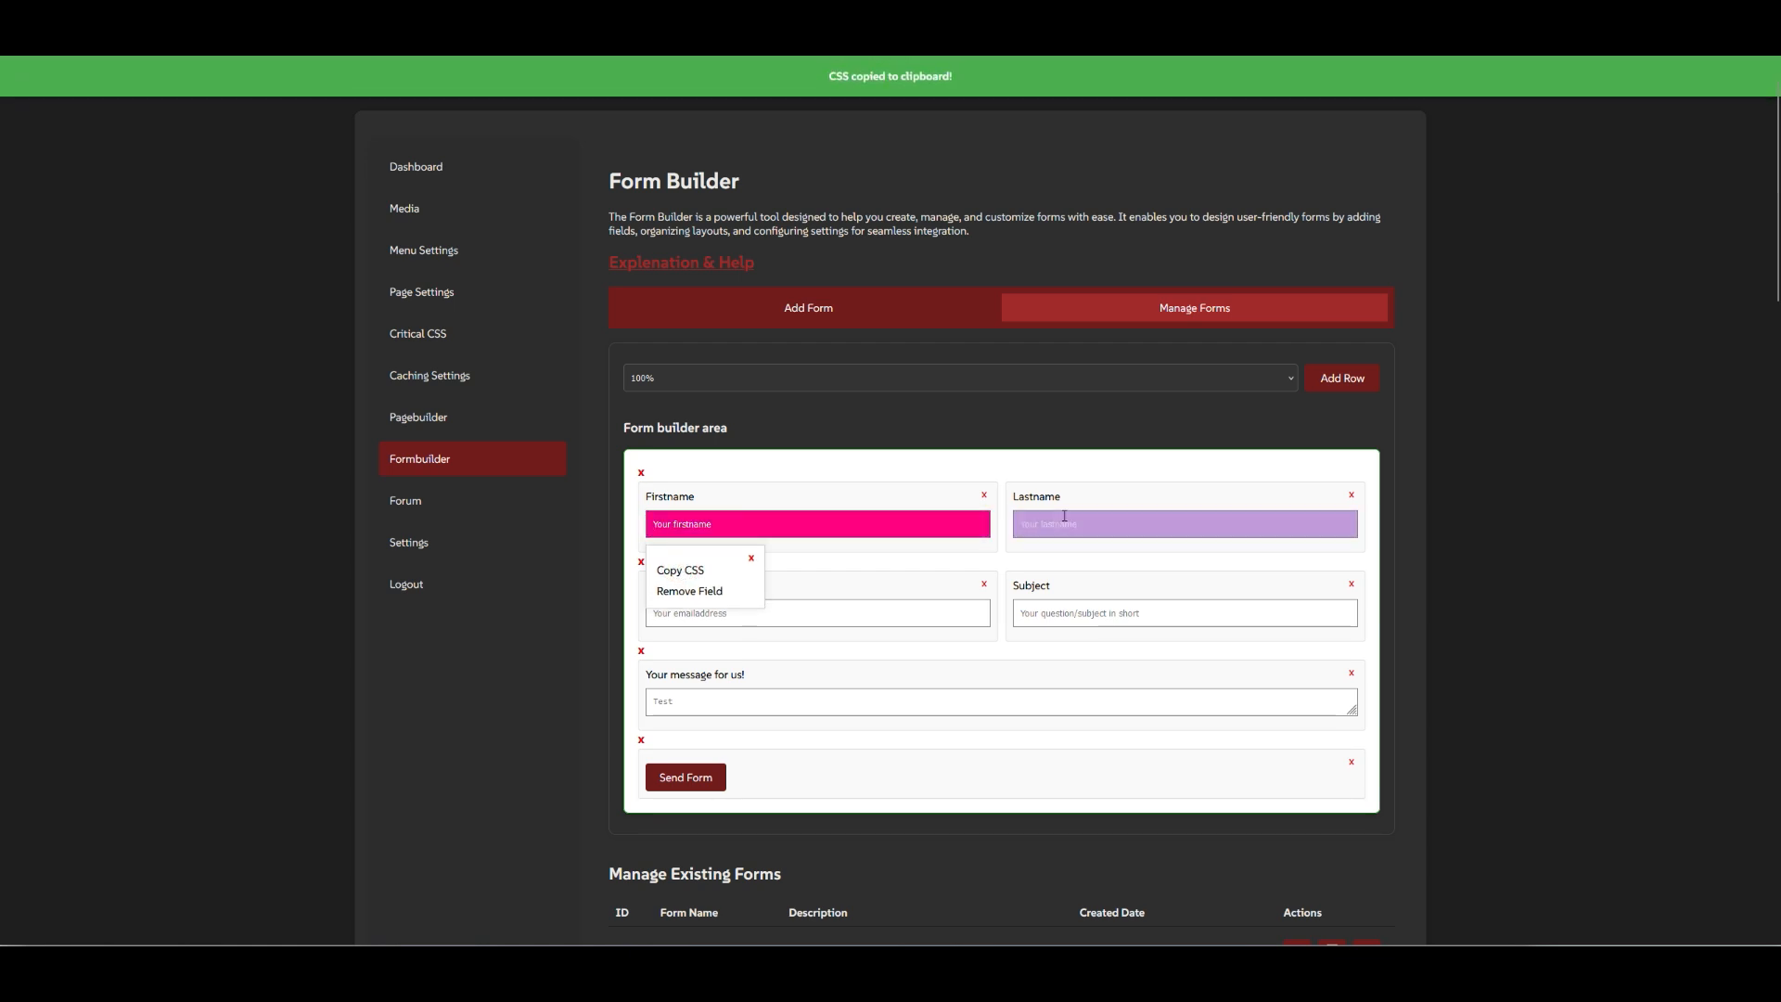
right_click(1123, 525)
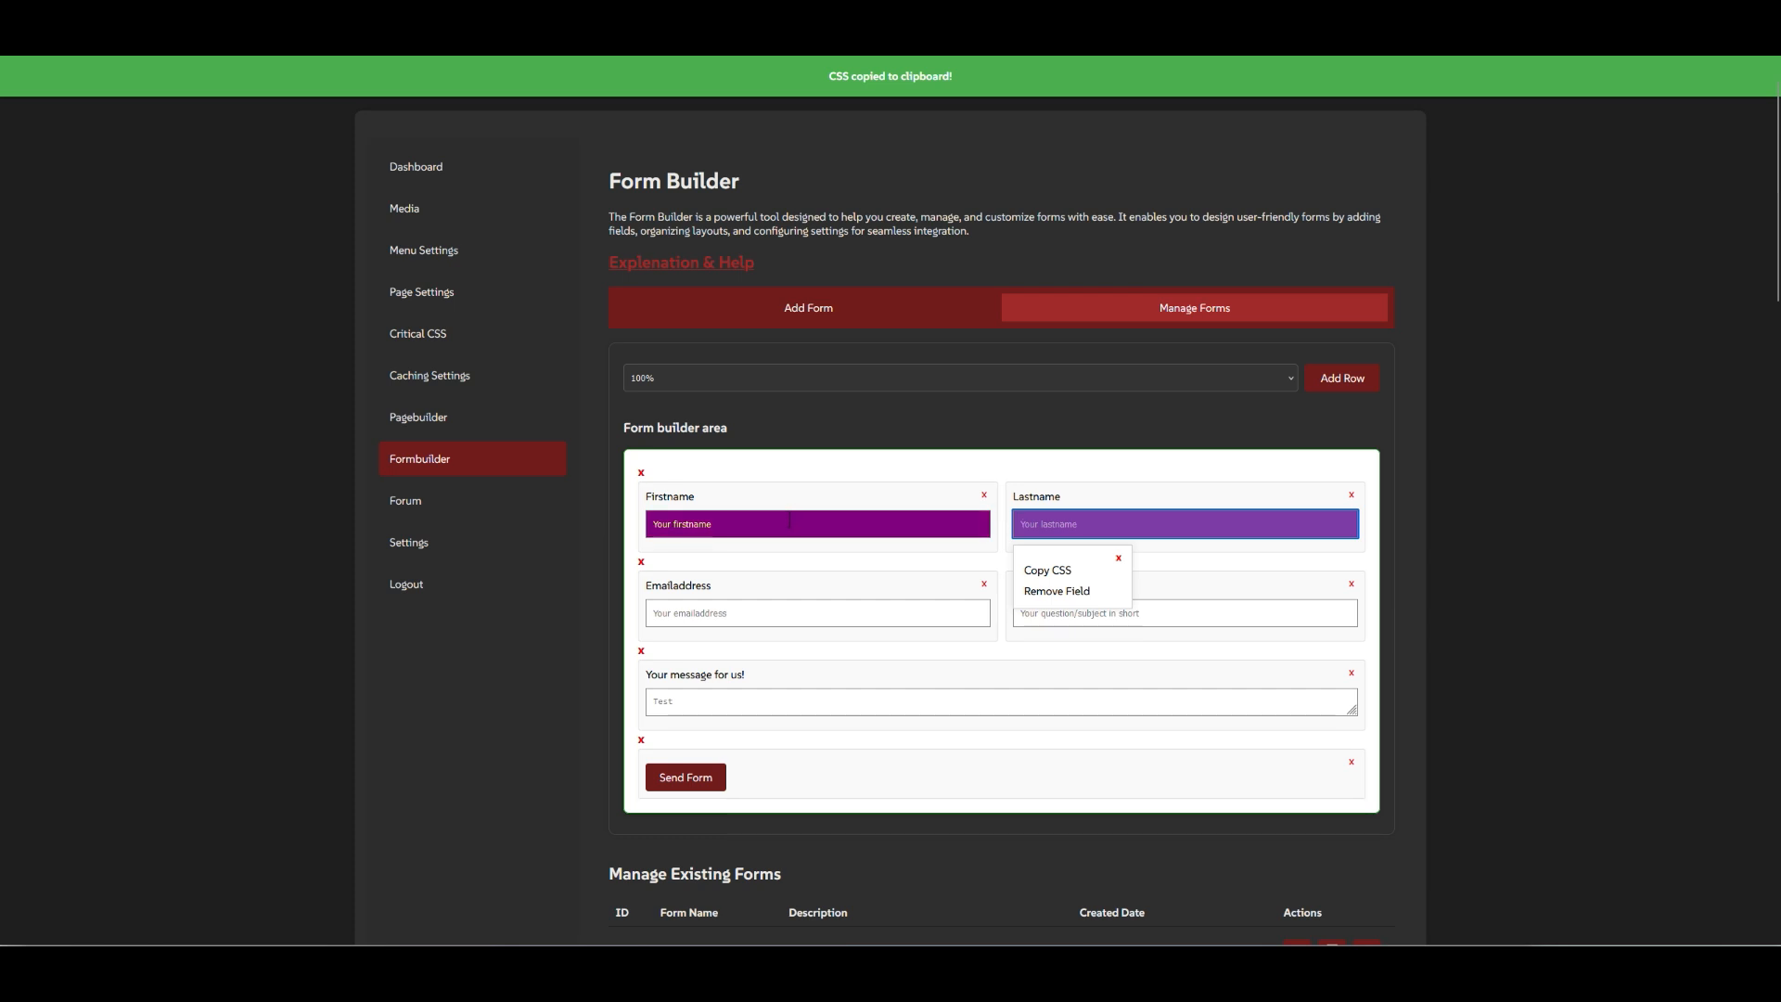
Step: Reopen the Firstname field's options, remove the field from the layout and return it to the empty first column
right_click(756, 525)
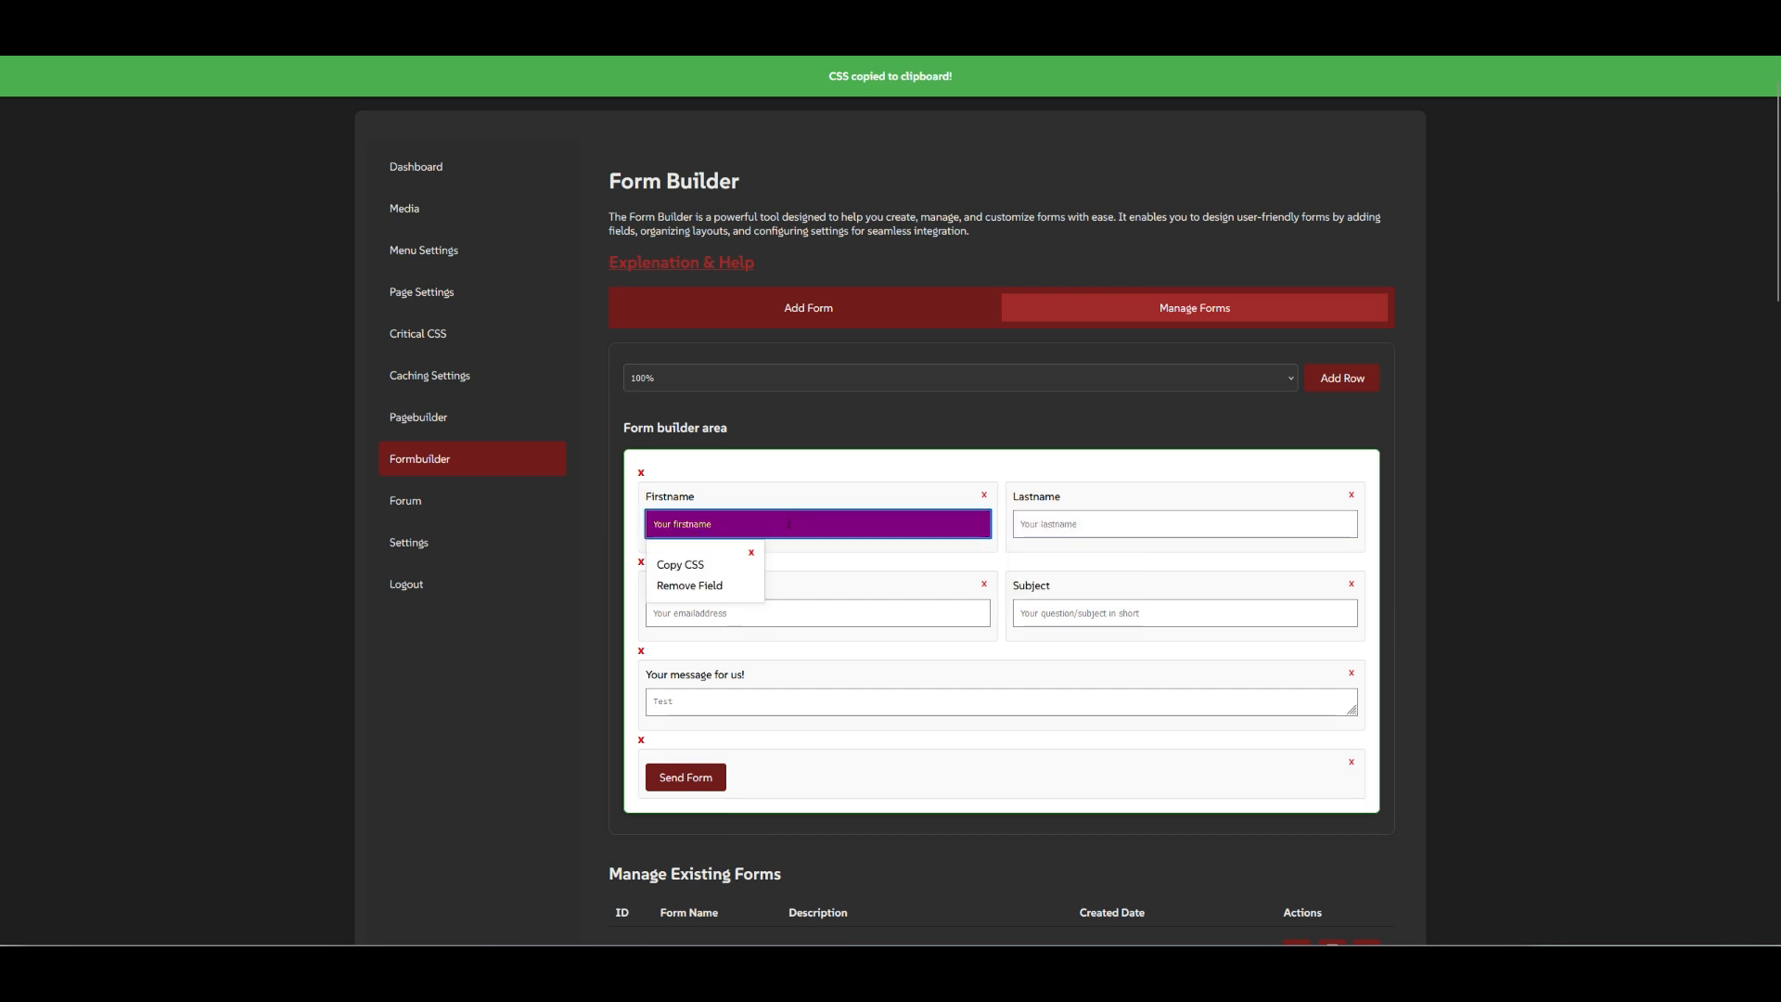
left_click(751, 558)
right_click(745, 525)
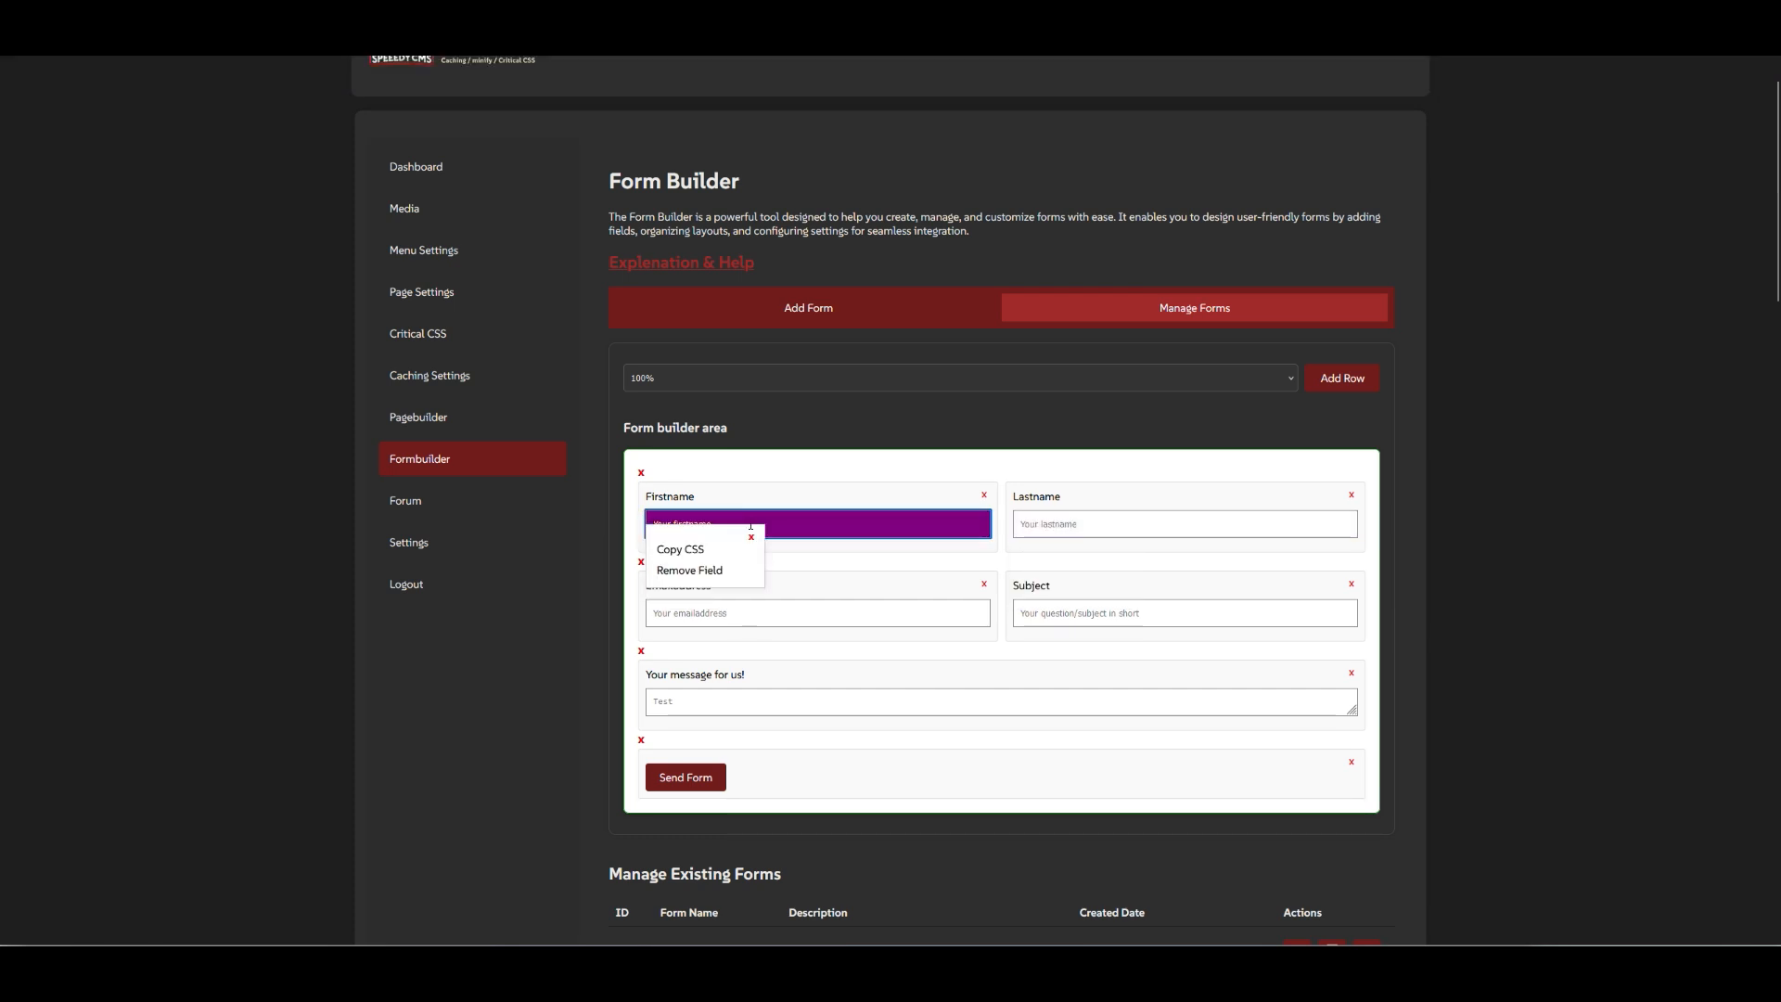
right_click(745, 525)
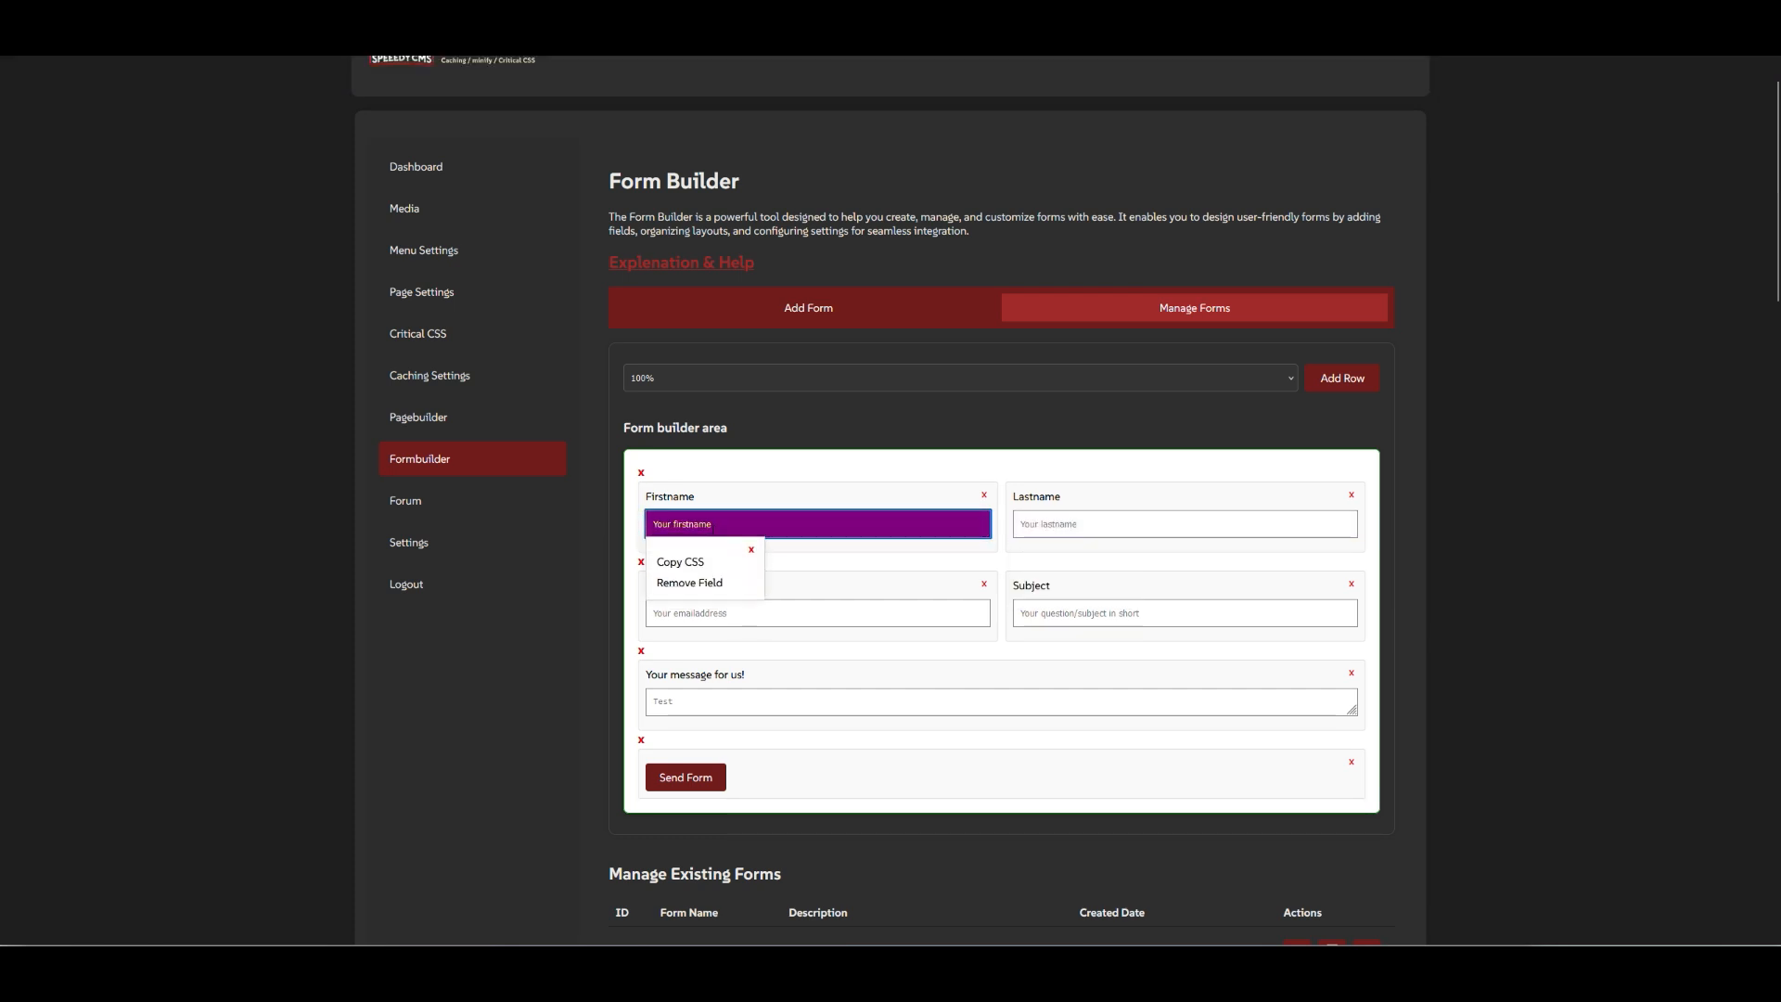
left_click(681, 595)
left_click_drag(662, 433, 722, 543)
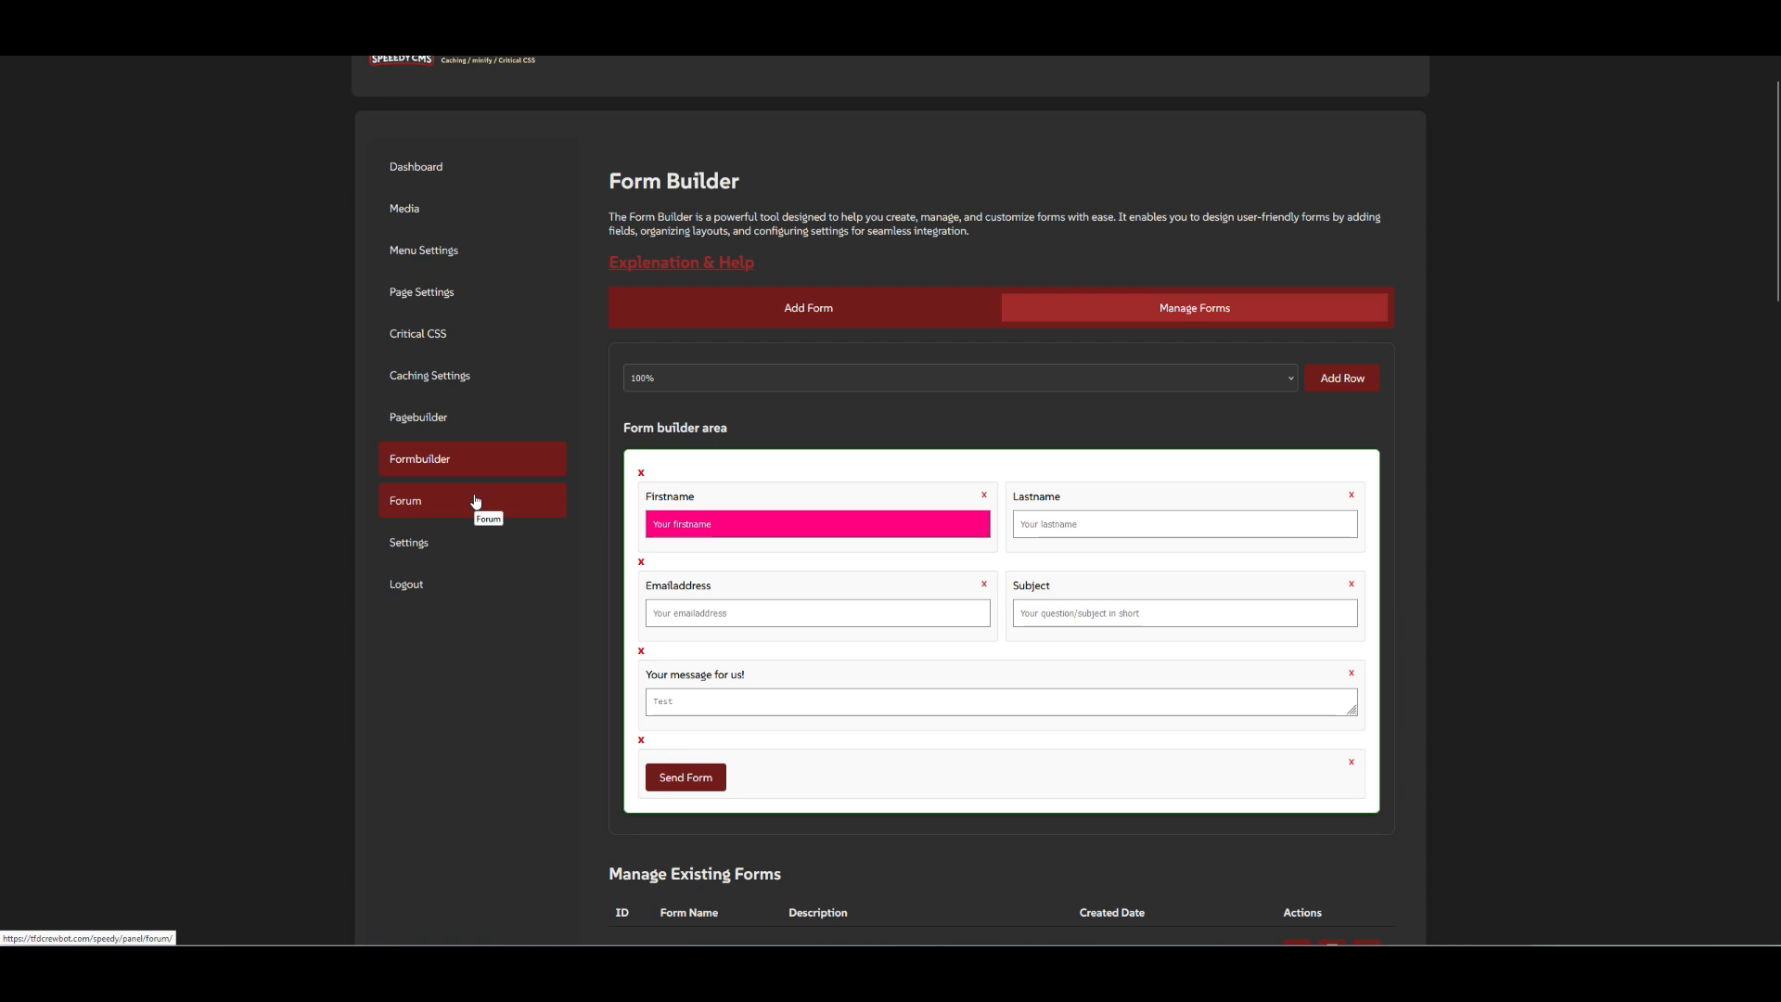
Step: Open the Forum section and review its general settings, the new category form and the list of existing categories
left_click(475, 500)
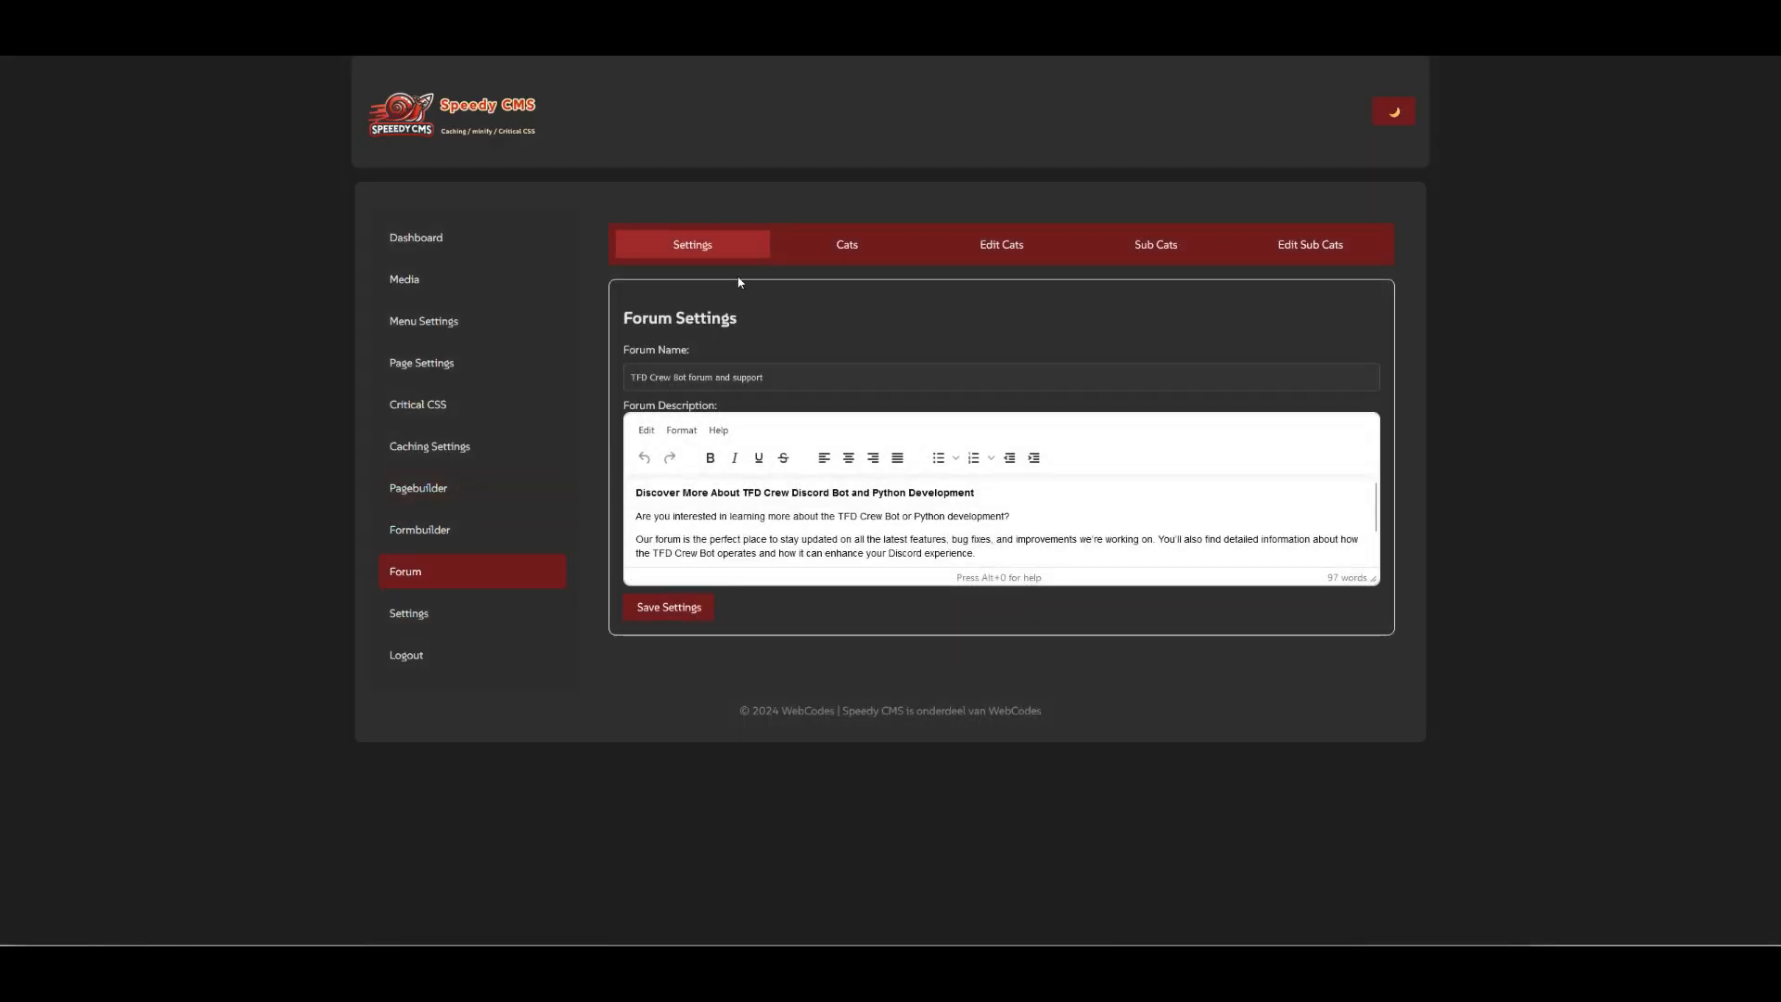
left_click(846, 252)
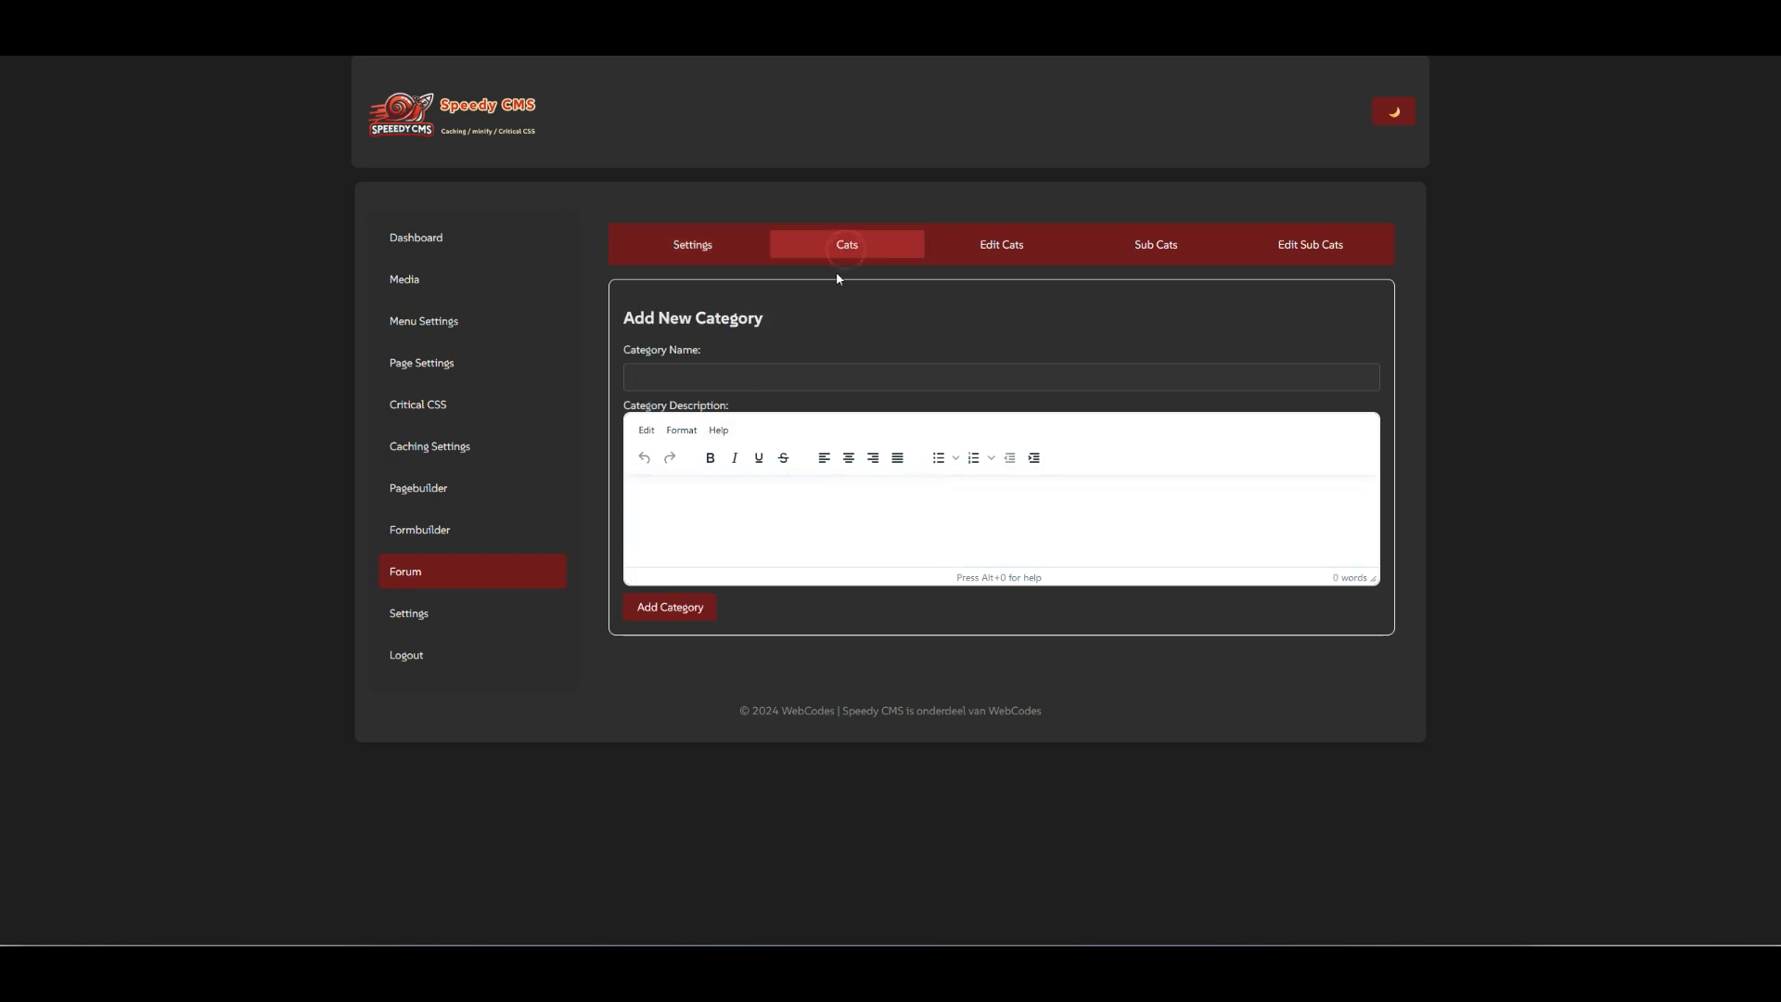
left_click(989, 245)
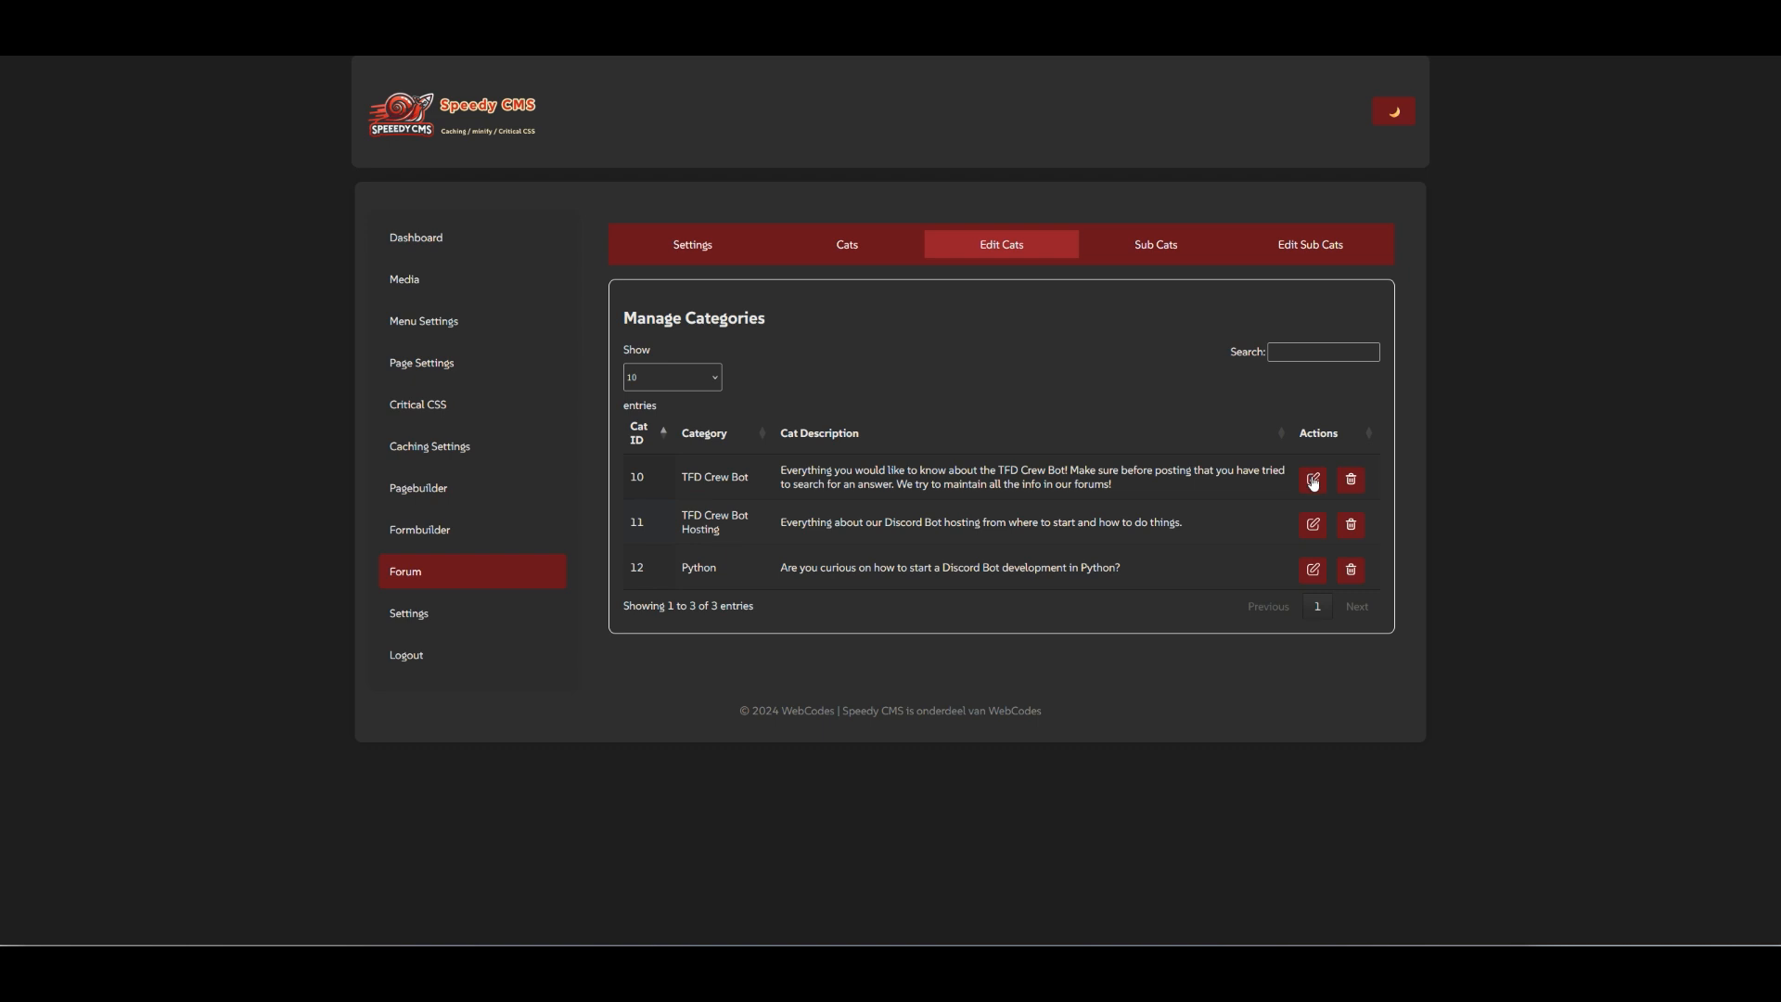
Step: Review the new sub-category form, trying TFD Crew Bot as the parent category, and view the list of existing sub-categories
left_click(1162, 248)
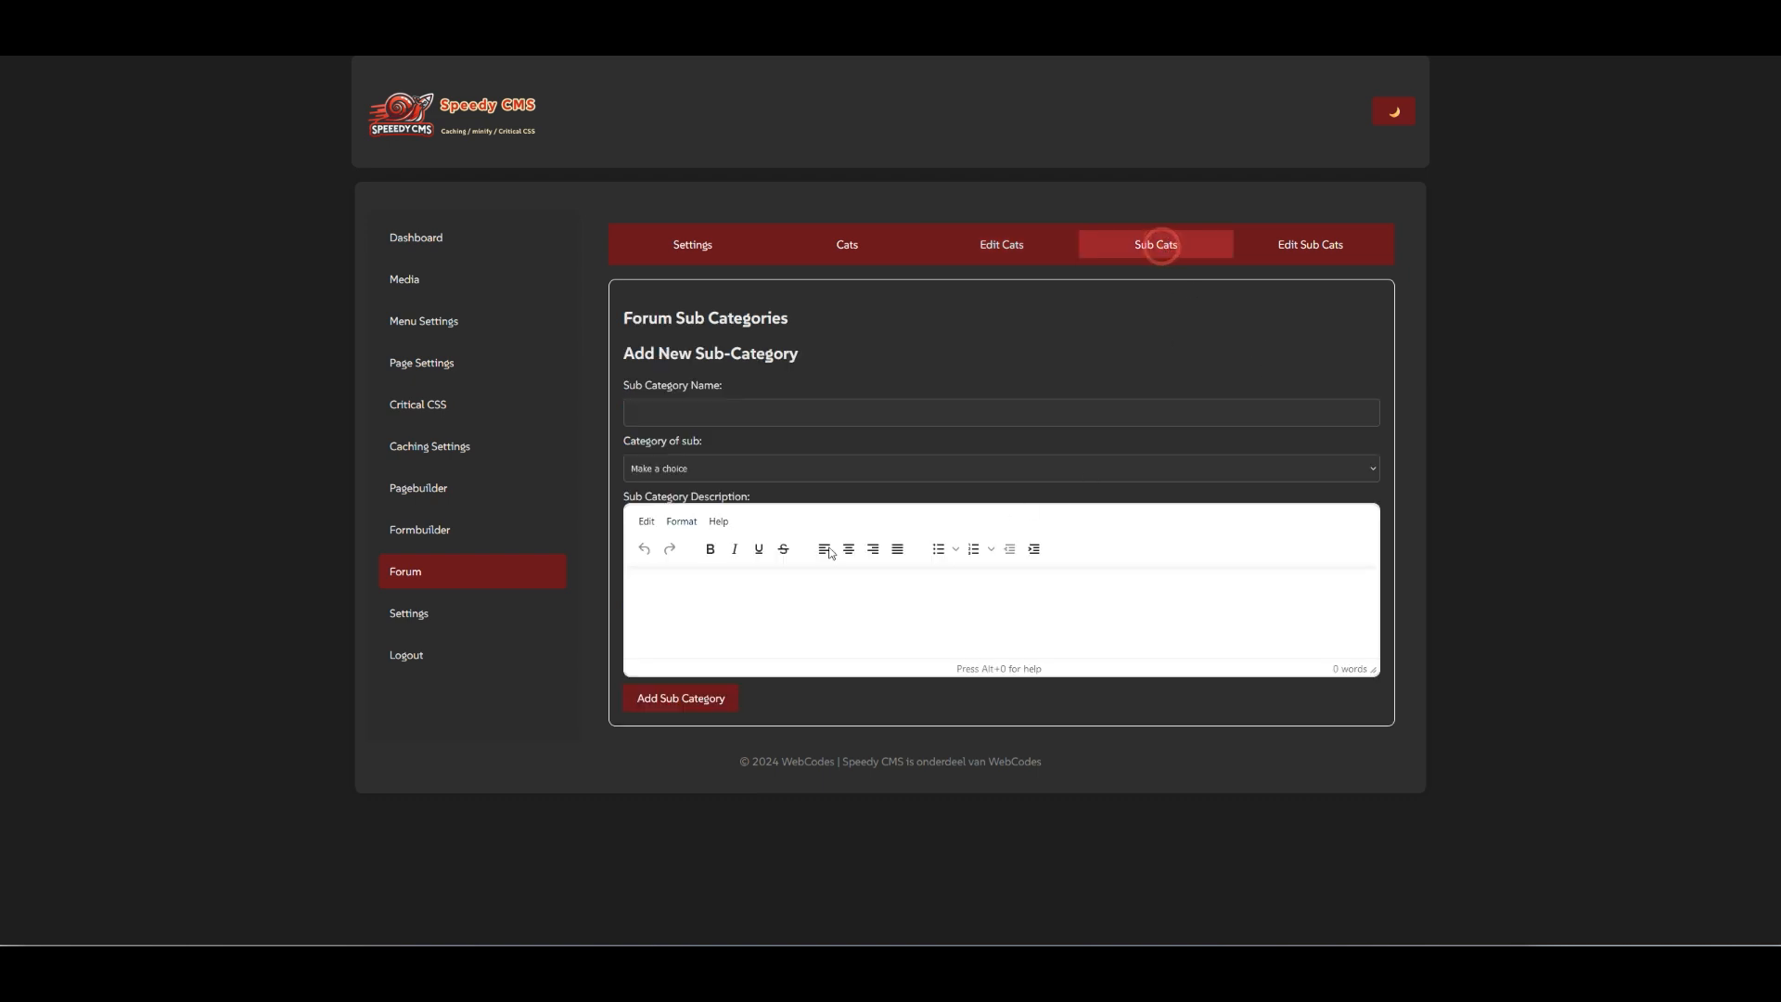
left_click(674, 472)
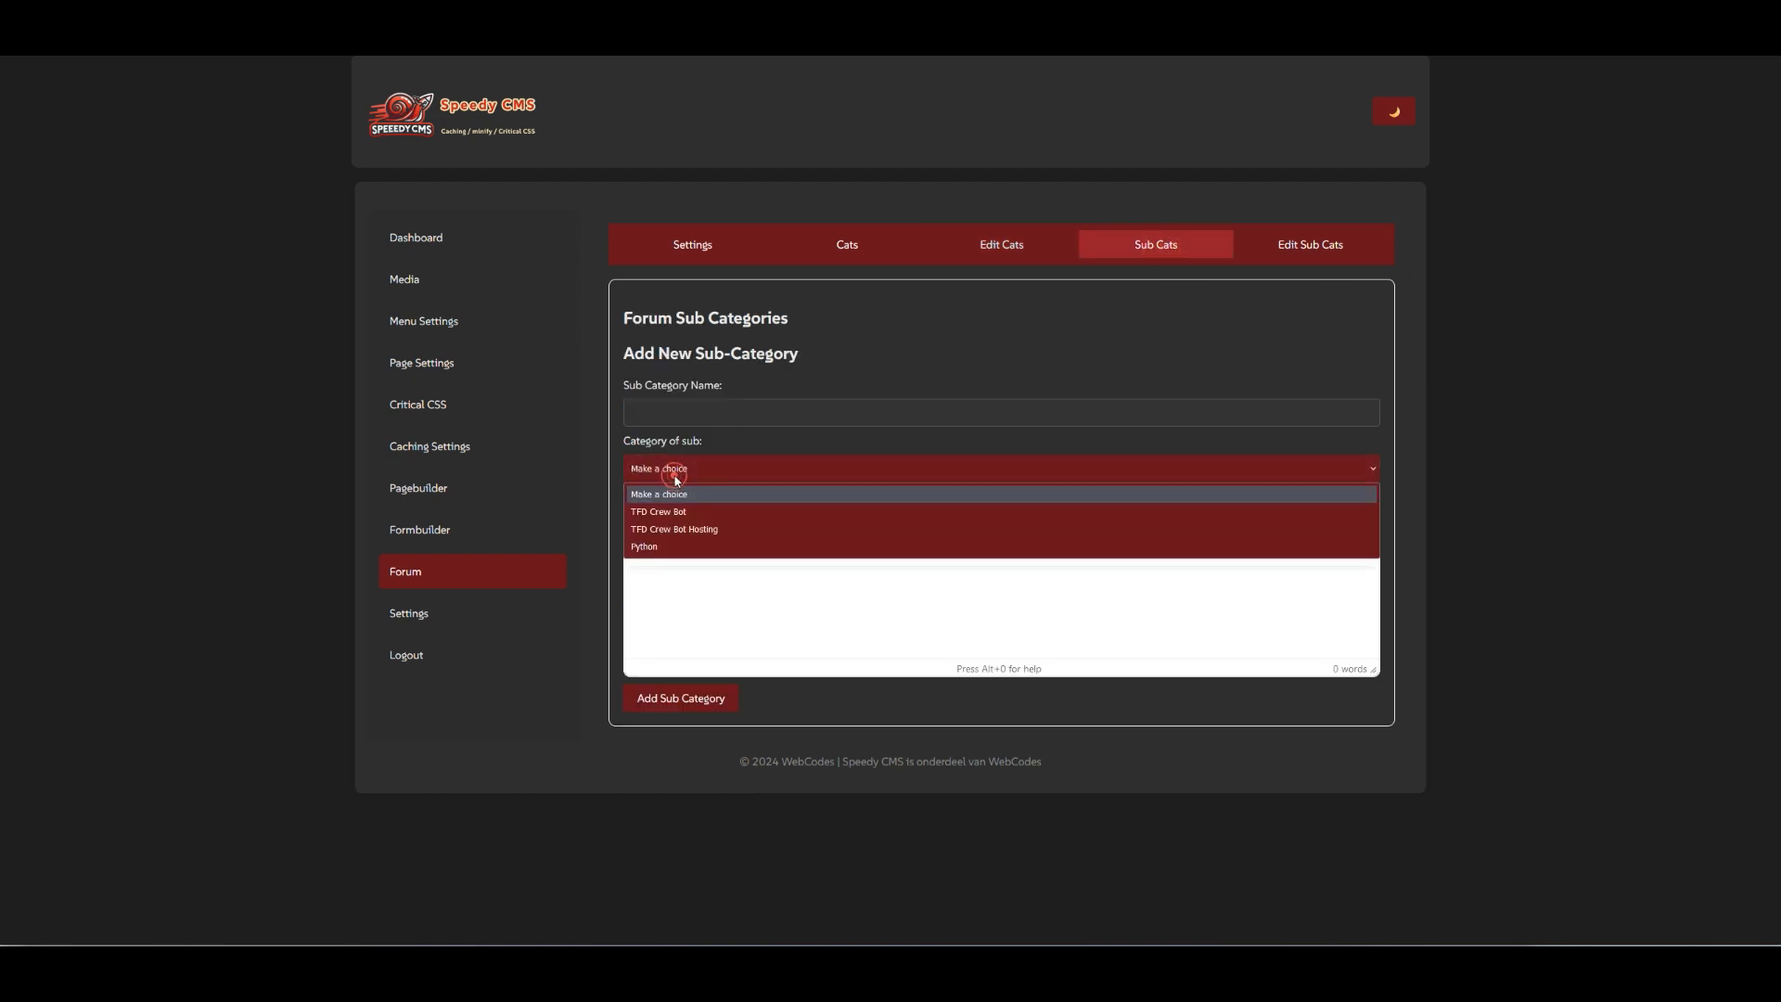
left_click(708, 511)
left_click(1310, 256)
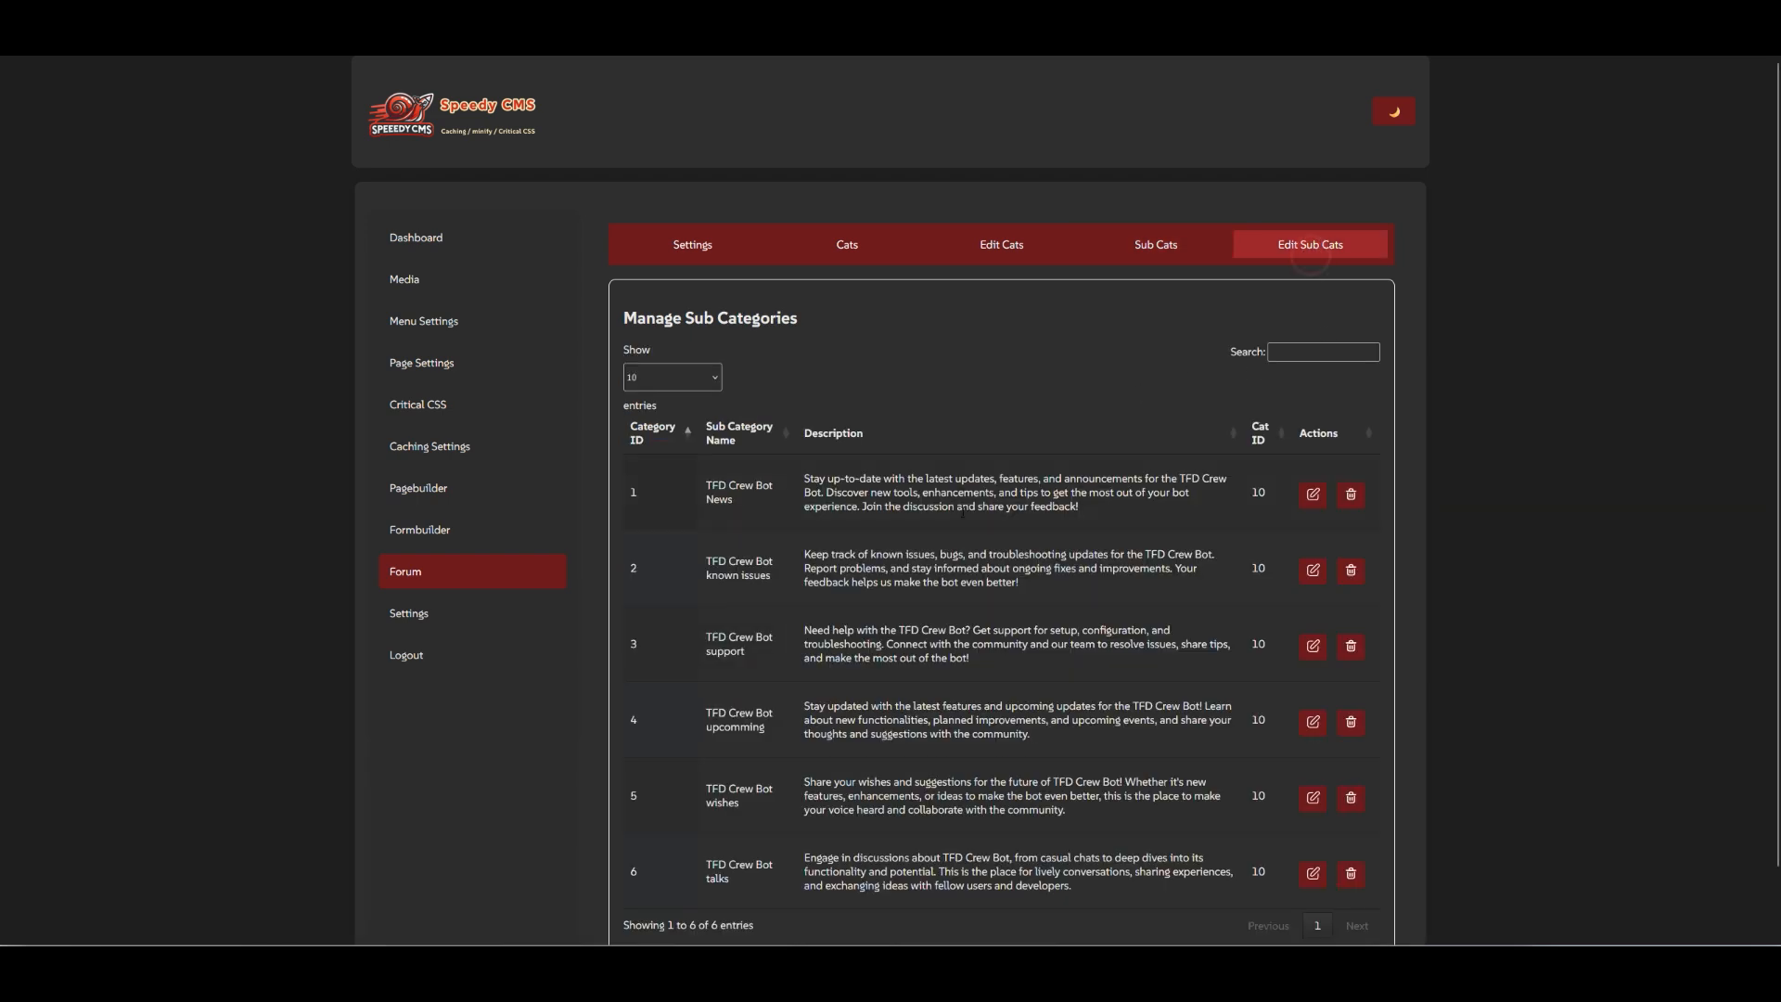
Step: Look over the forum's sub-category table, including the descriptions, parent category IDs and available row actions
scroll(999, 535, "down", 1)
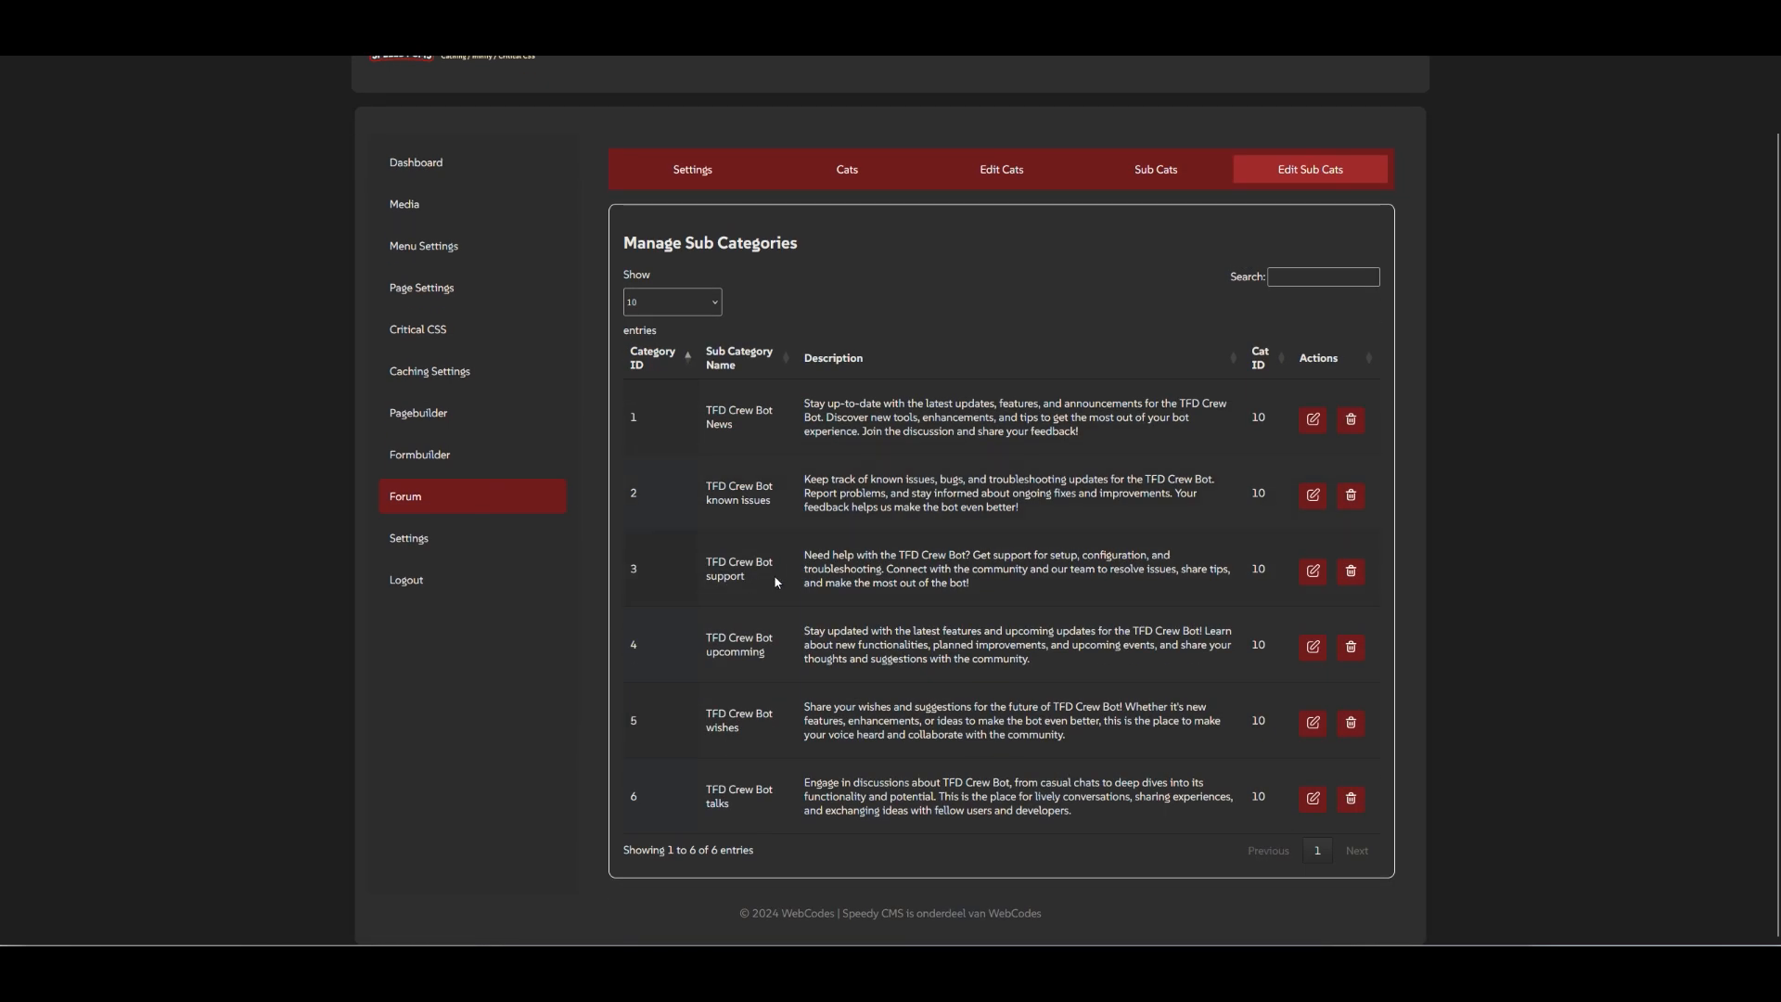
scroll(777, 582, "up", 1)
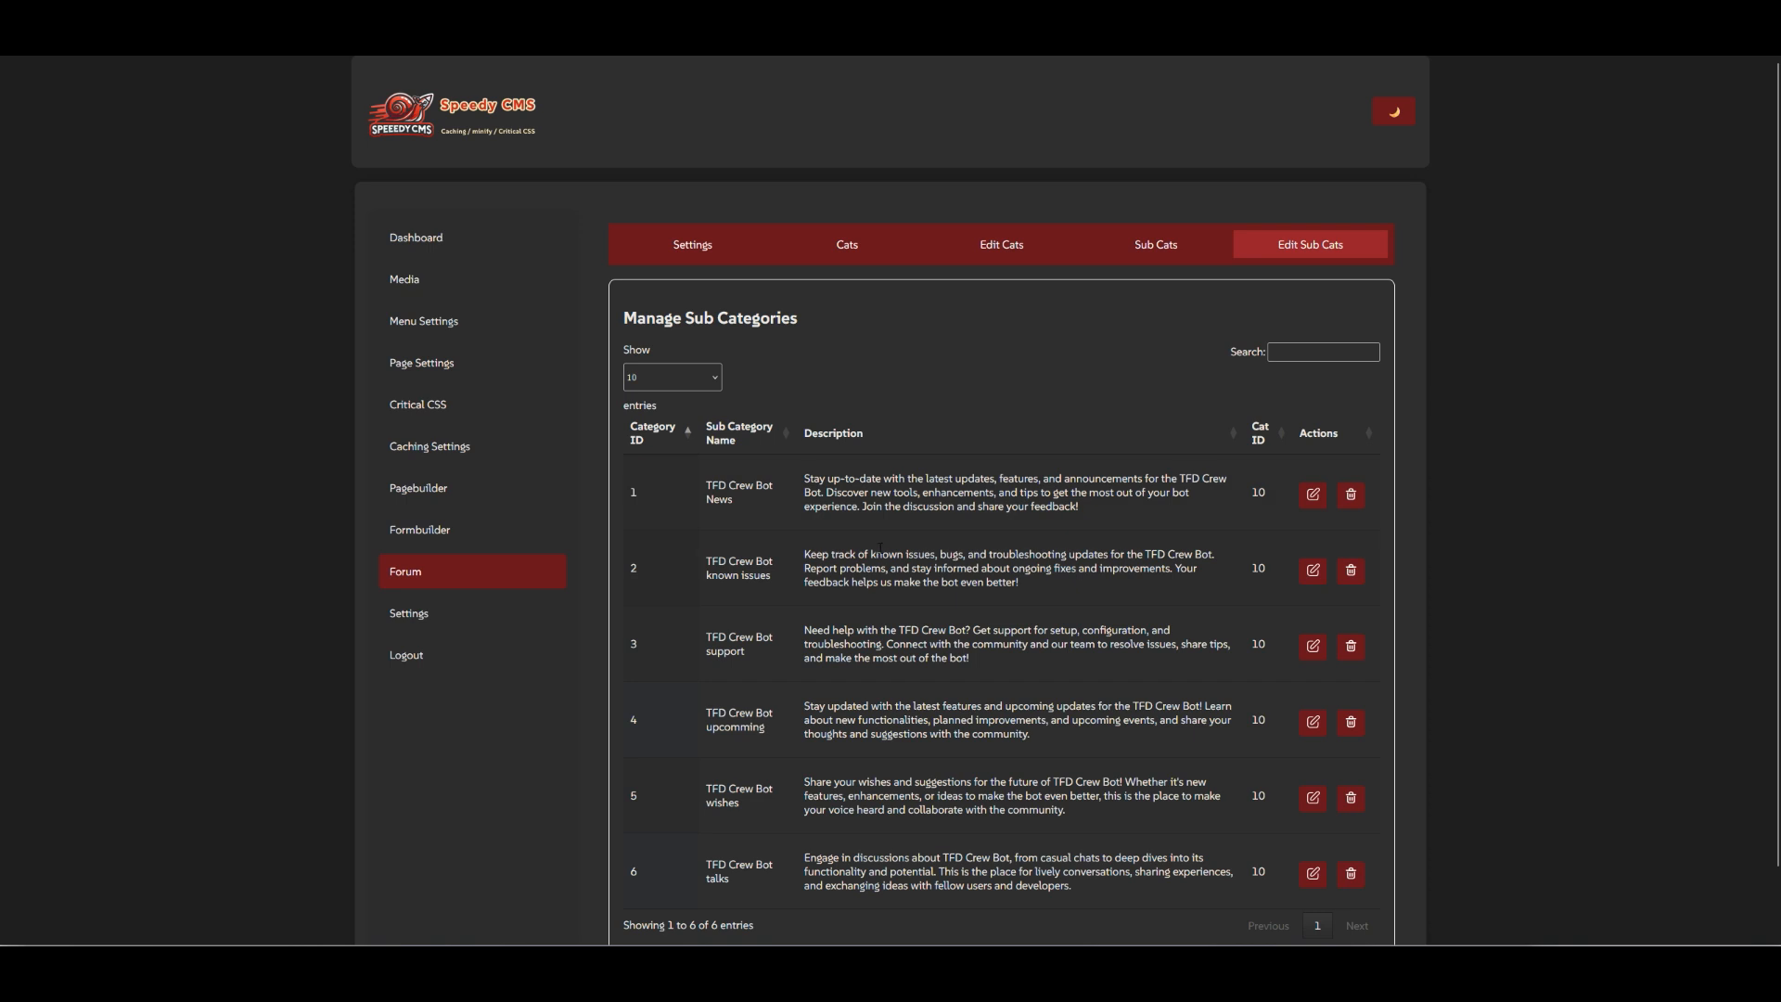
scroll(881, 551, "down", 1)
scroll(1021, 279, "up", 1)
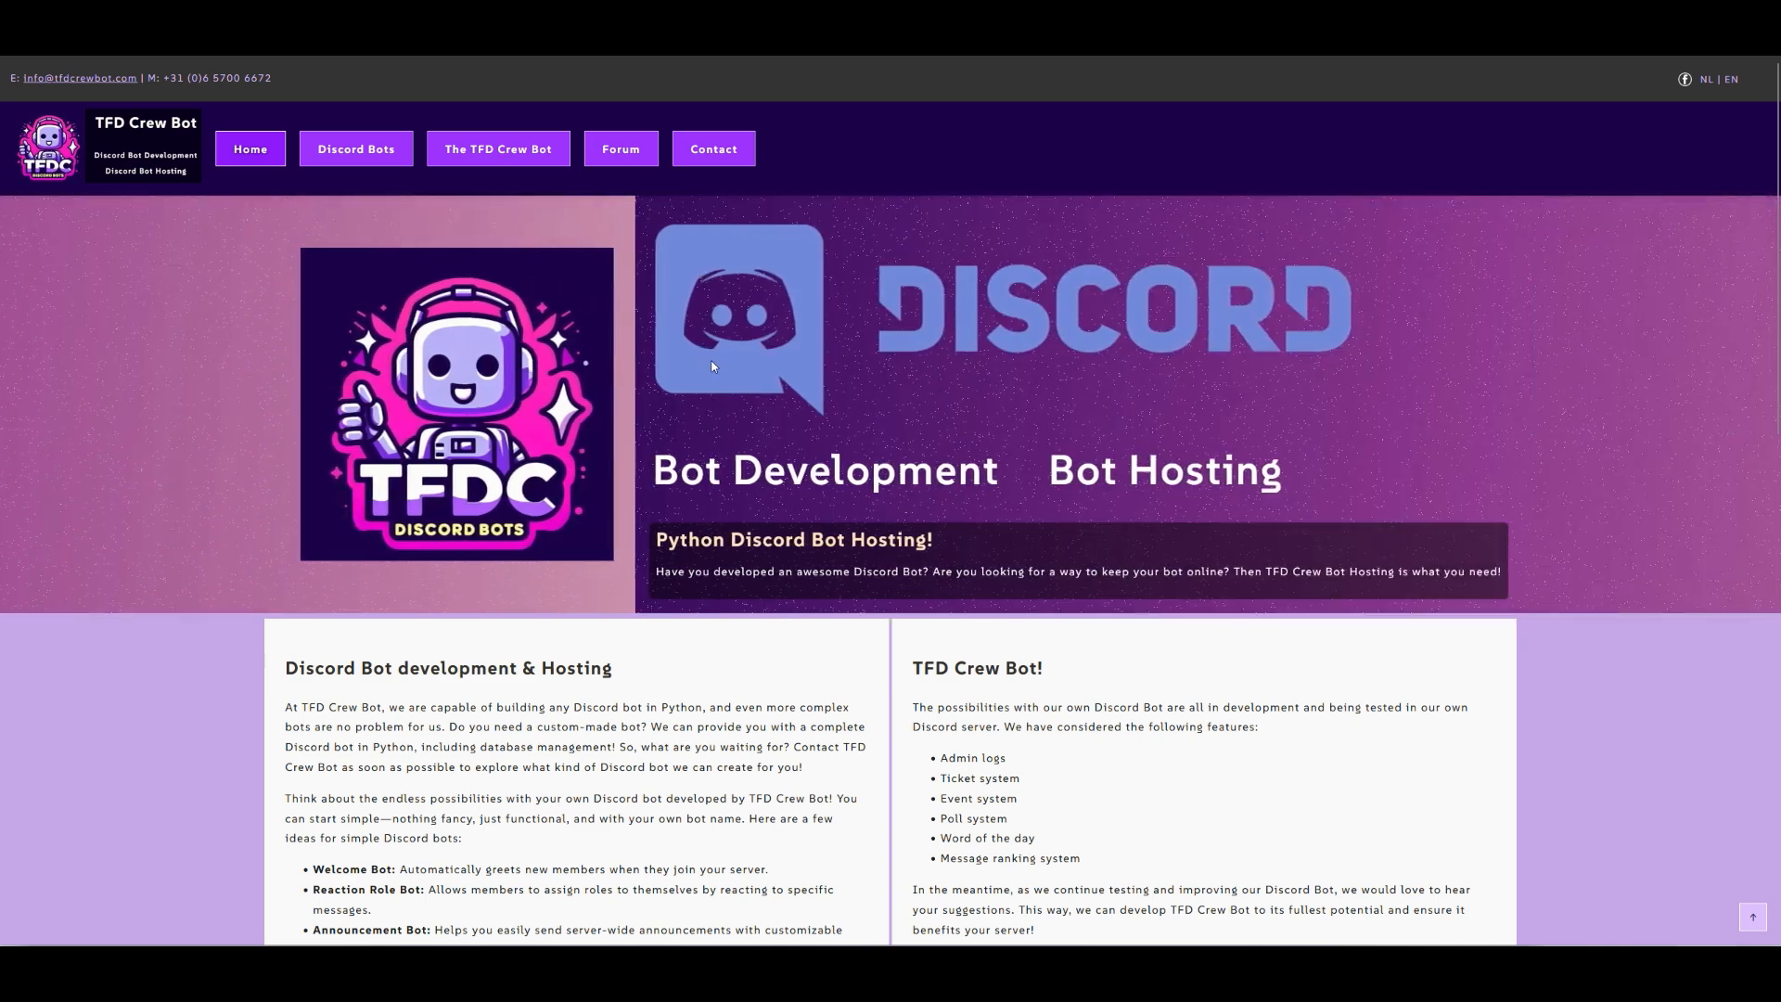
Step: Switch to the public TFD Crew Bot website and examine its home page from the banner slider through the content columns to the footer
scroll(712, 361, "down", 6)
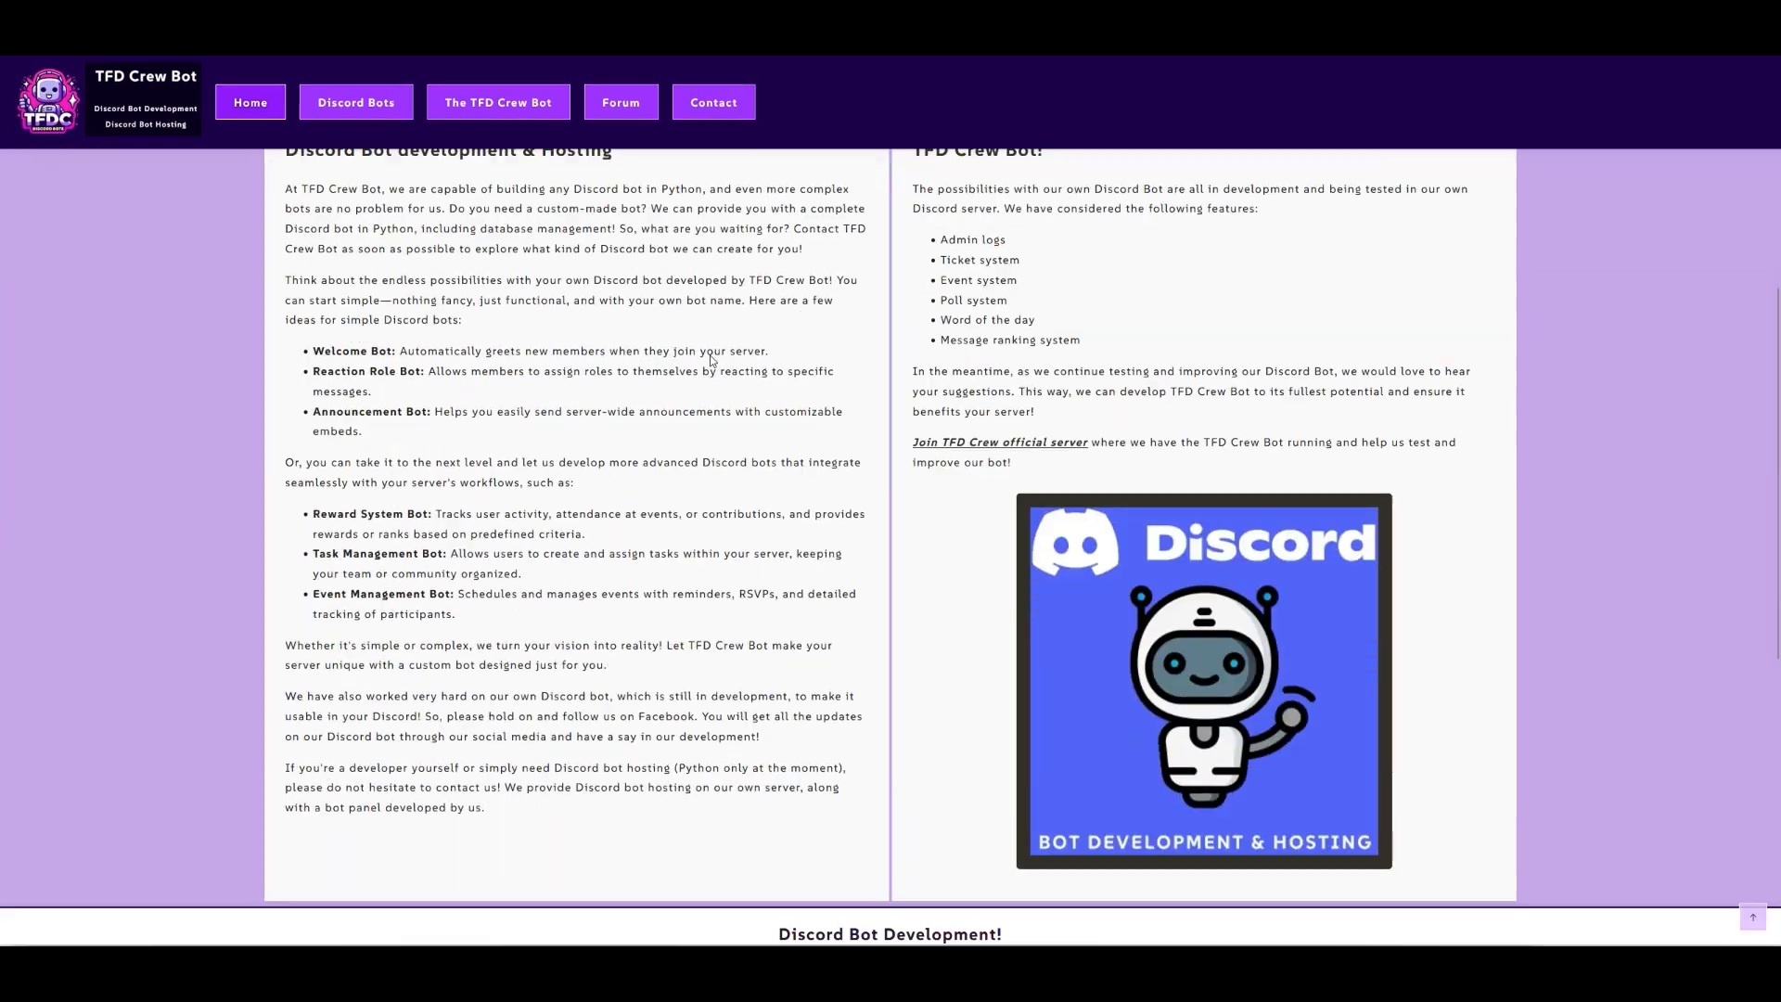
scroll(713, 361, "down", 6)
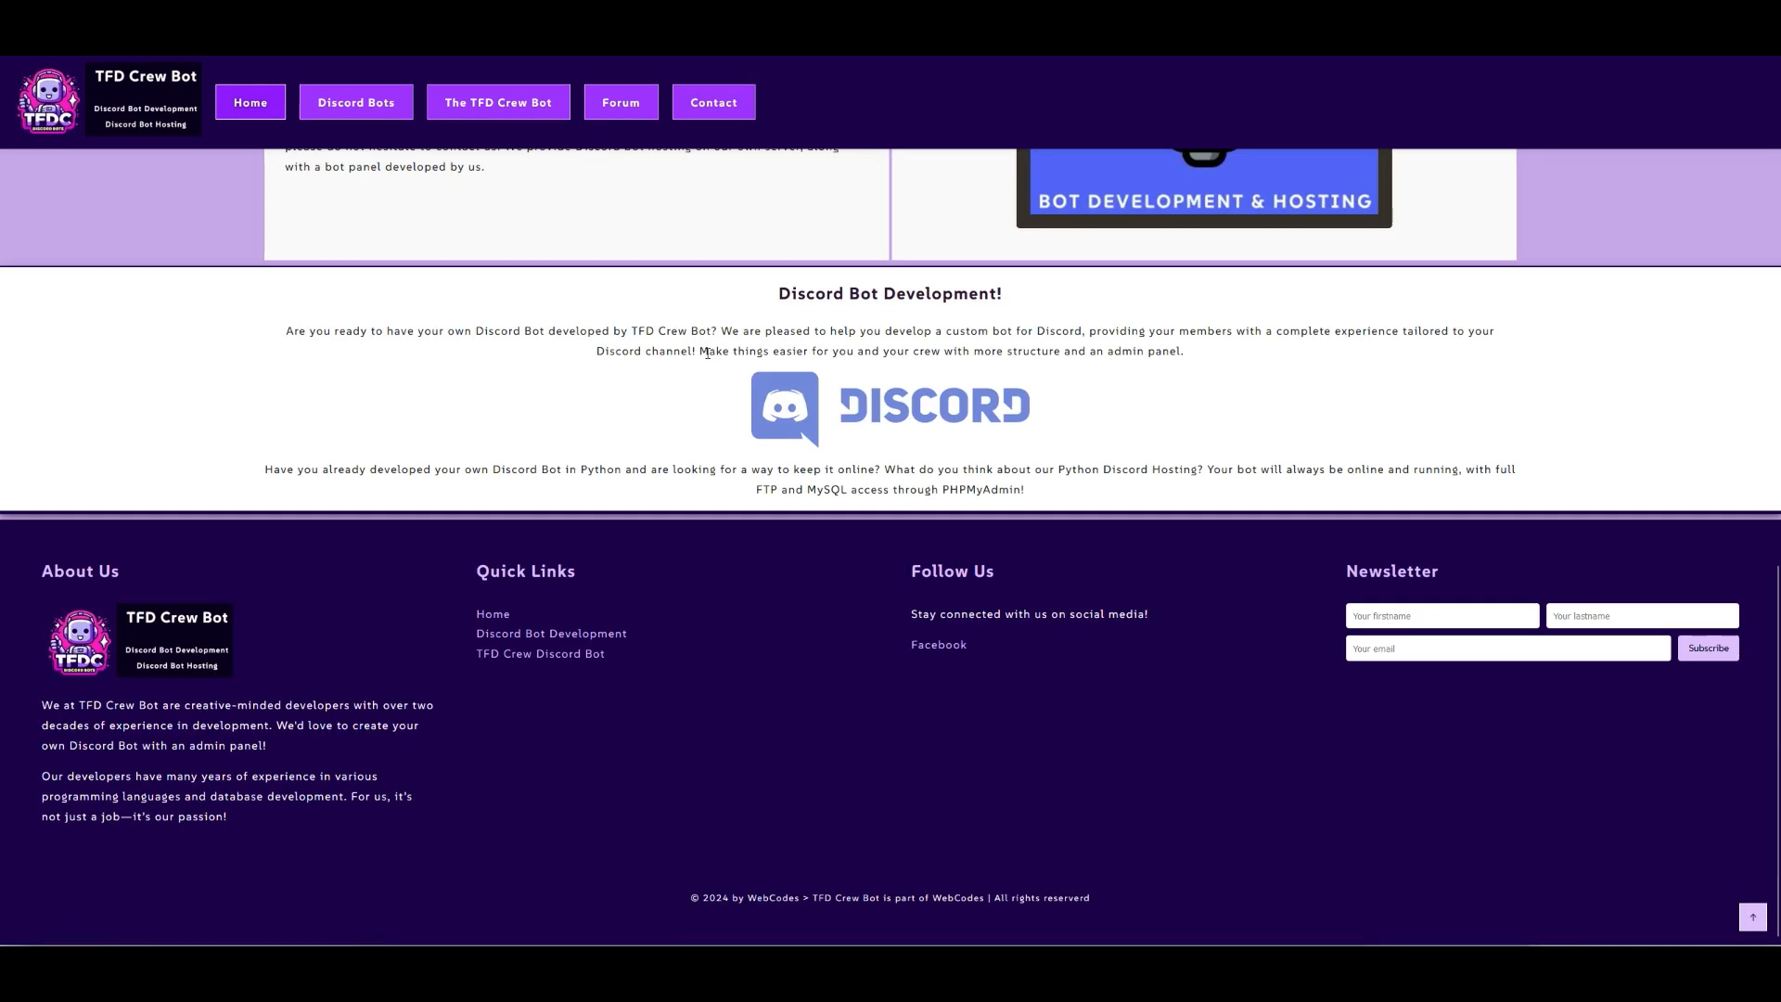
scroll(704, 352, "up", 10)
scroll(695, 347, "up", 3)
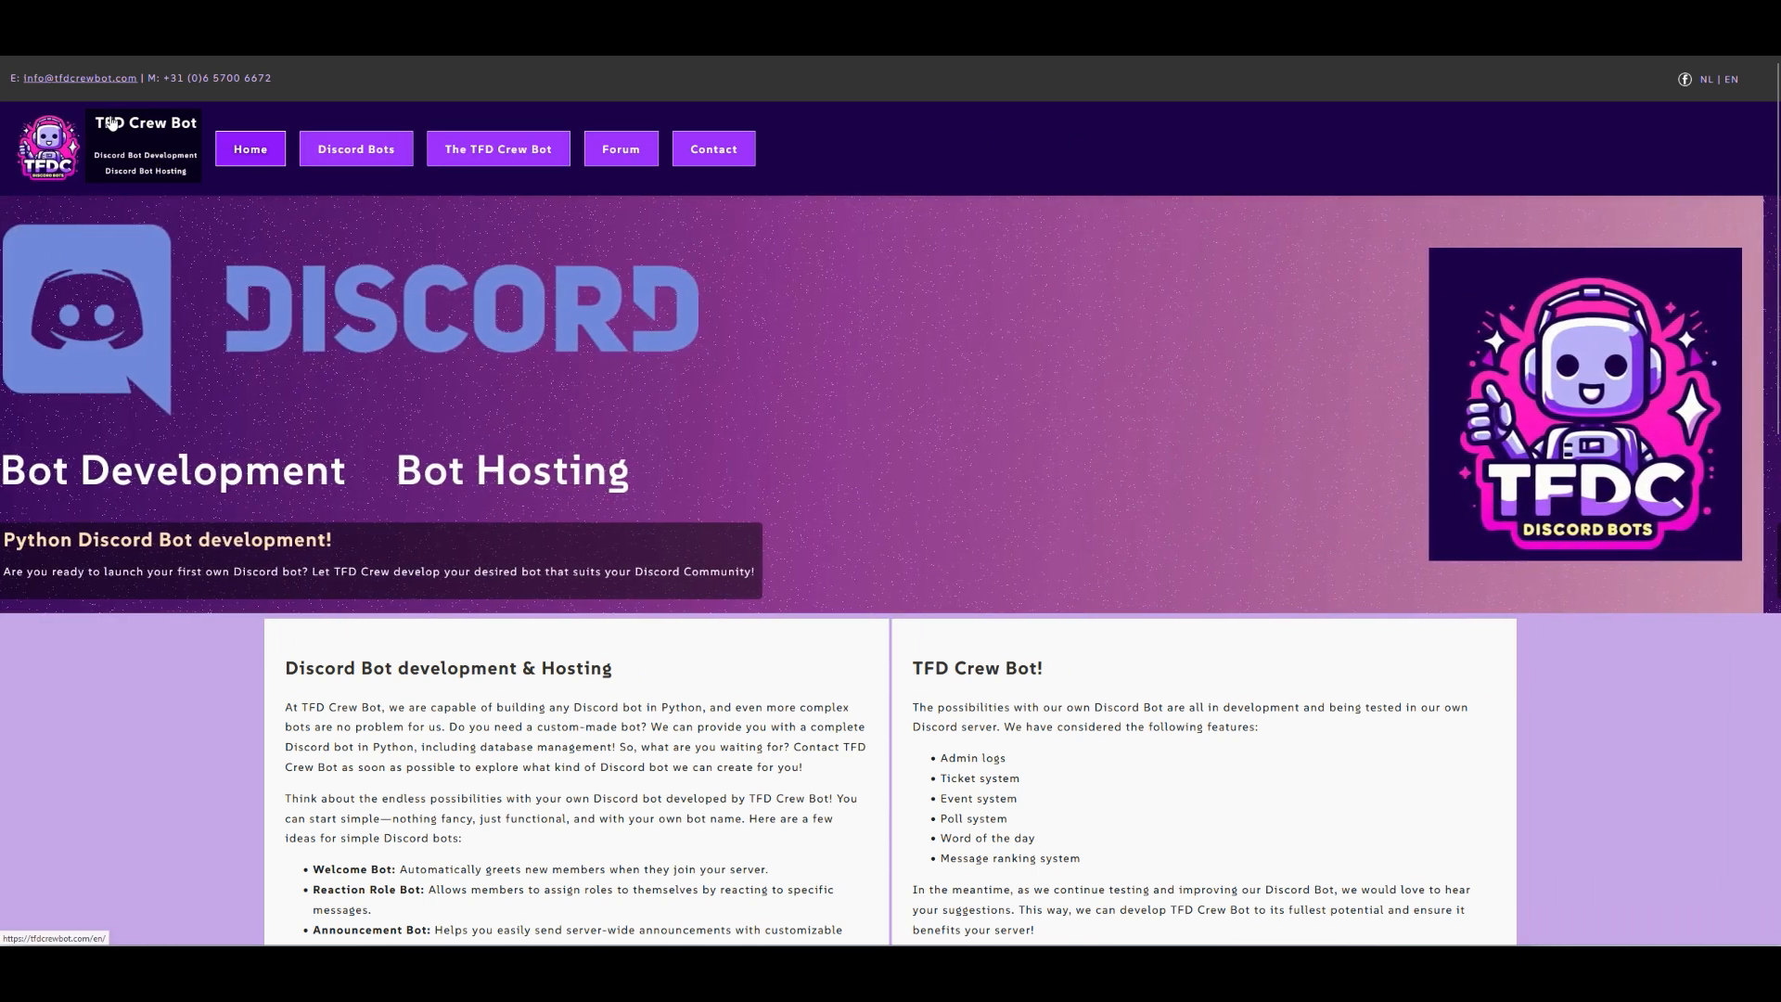
left_click(373, 80)
left_click(652, 67)
scroll(636, 531, "down", 2)
scroll(748, 293, "up", 2)
left_click(976, 356)
scroll(976, 356, "down", 2)
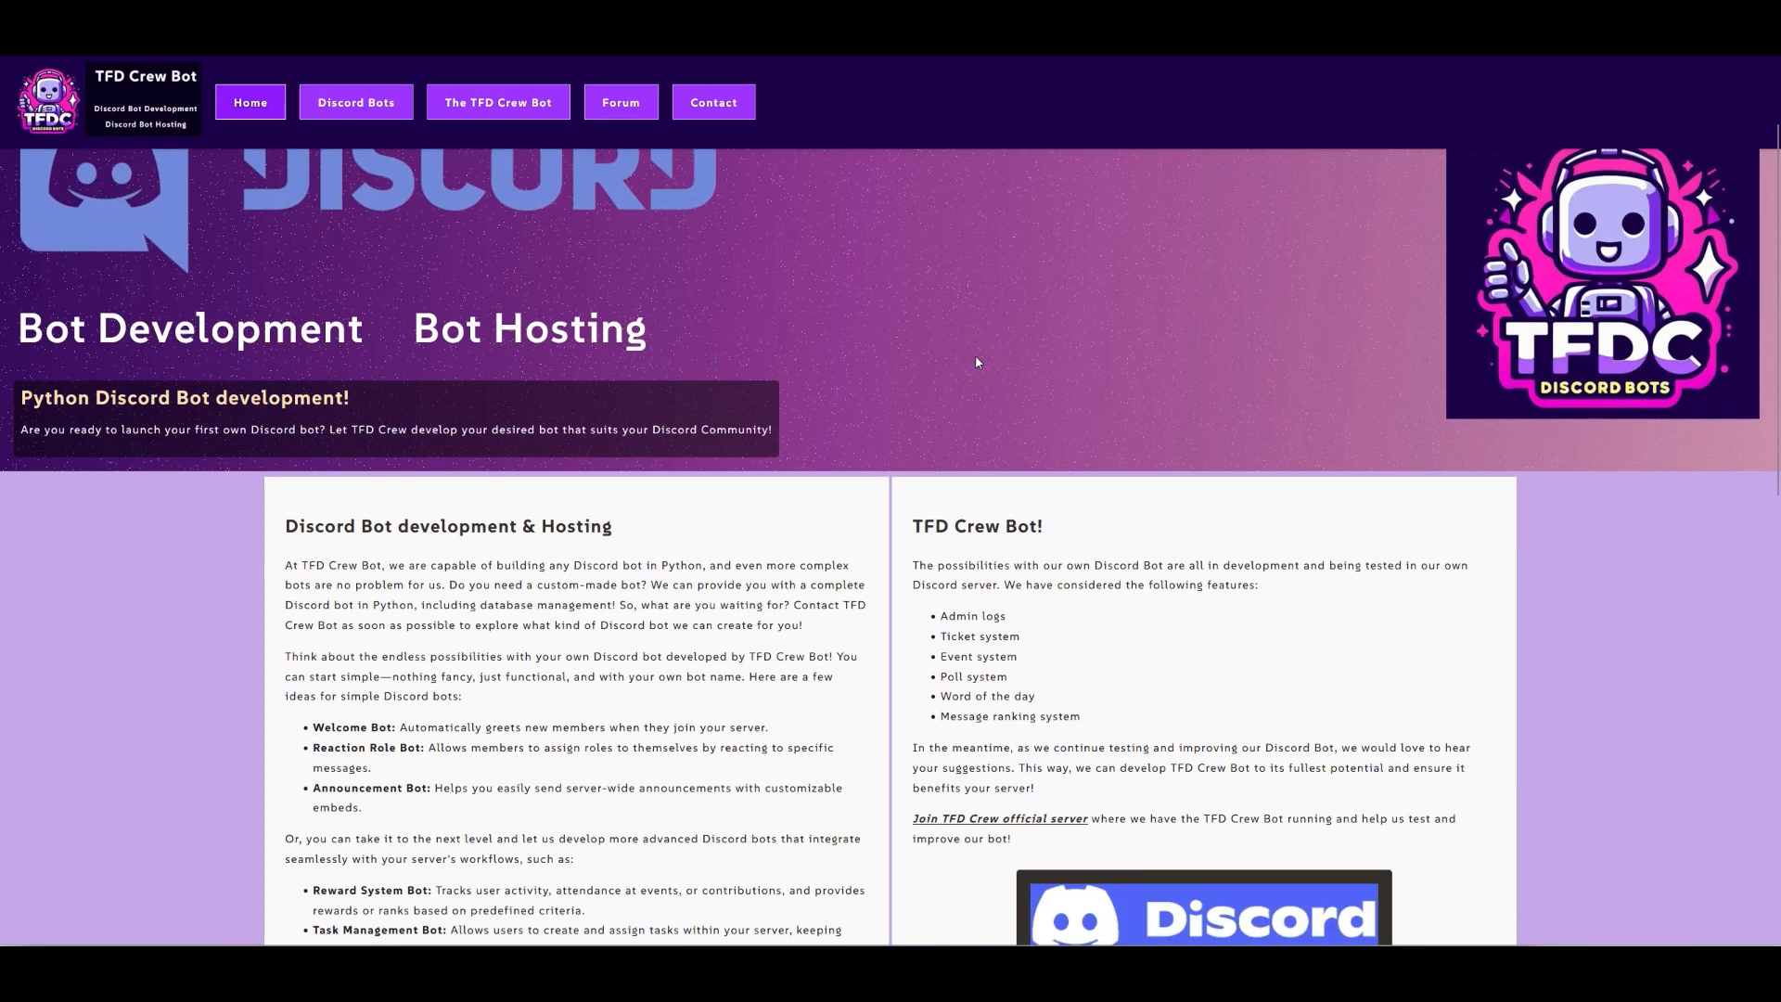
scroll(976, 362, "down", 7)
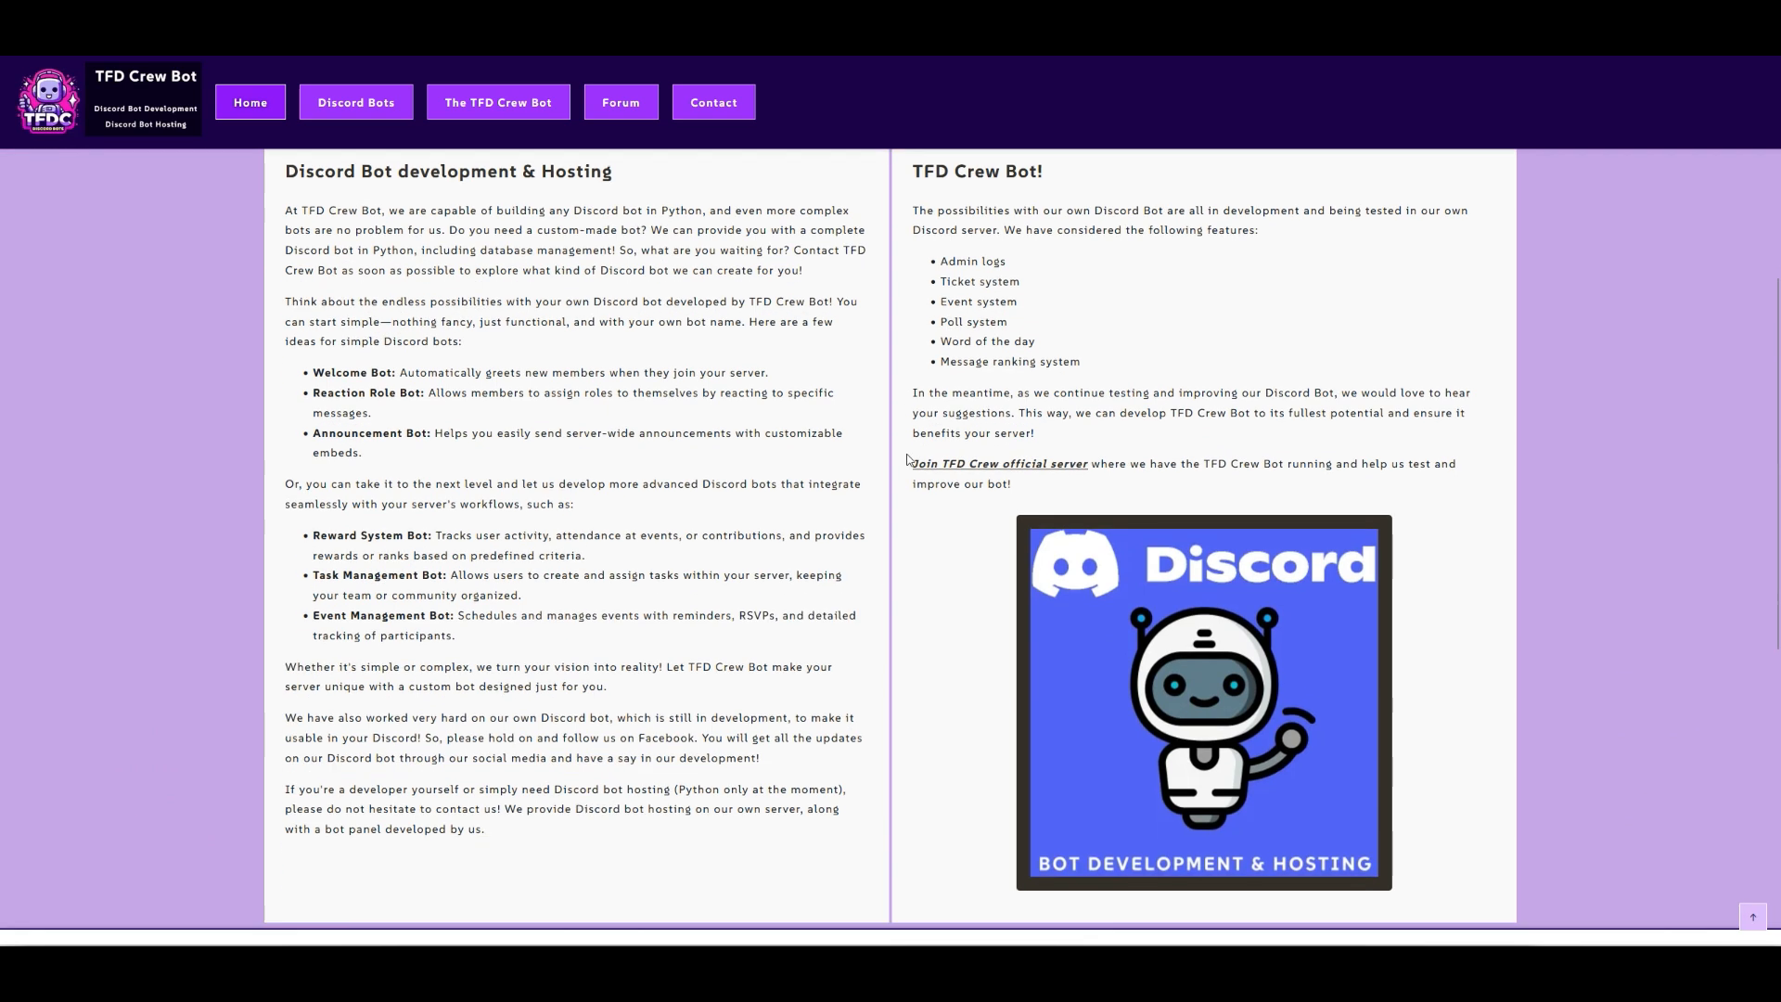
scroll(908, 459, "down", 4)
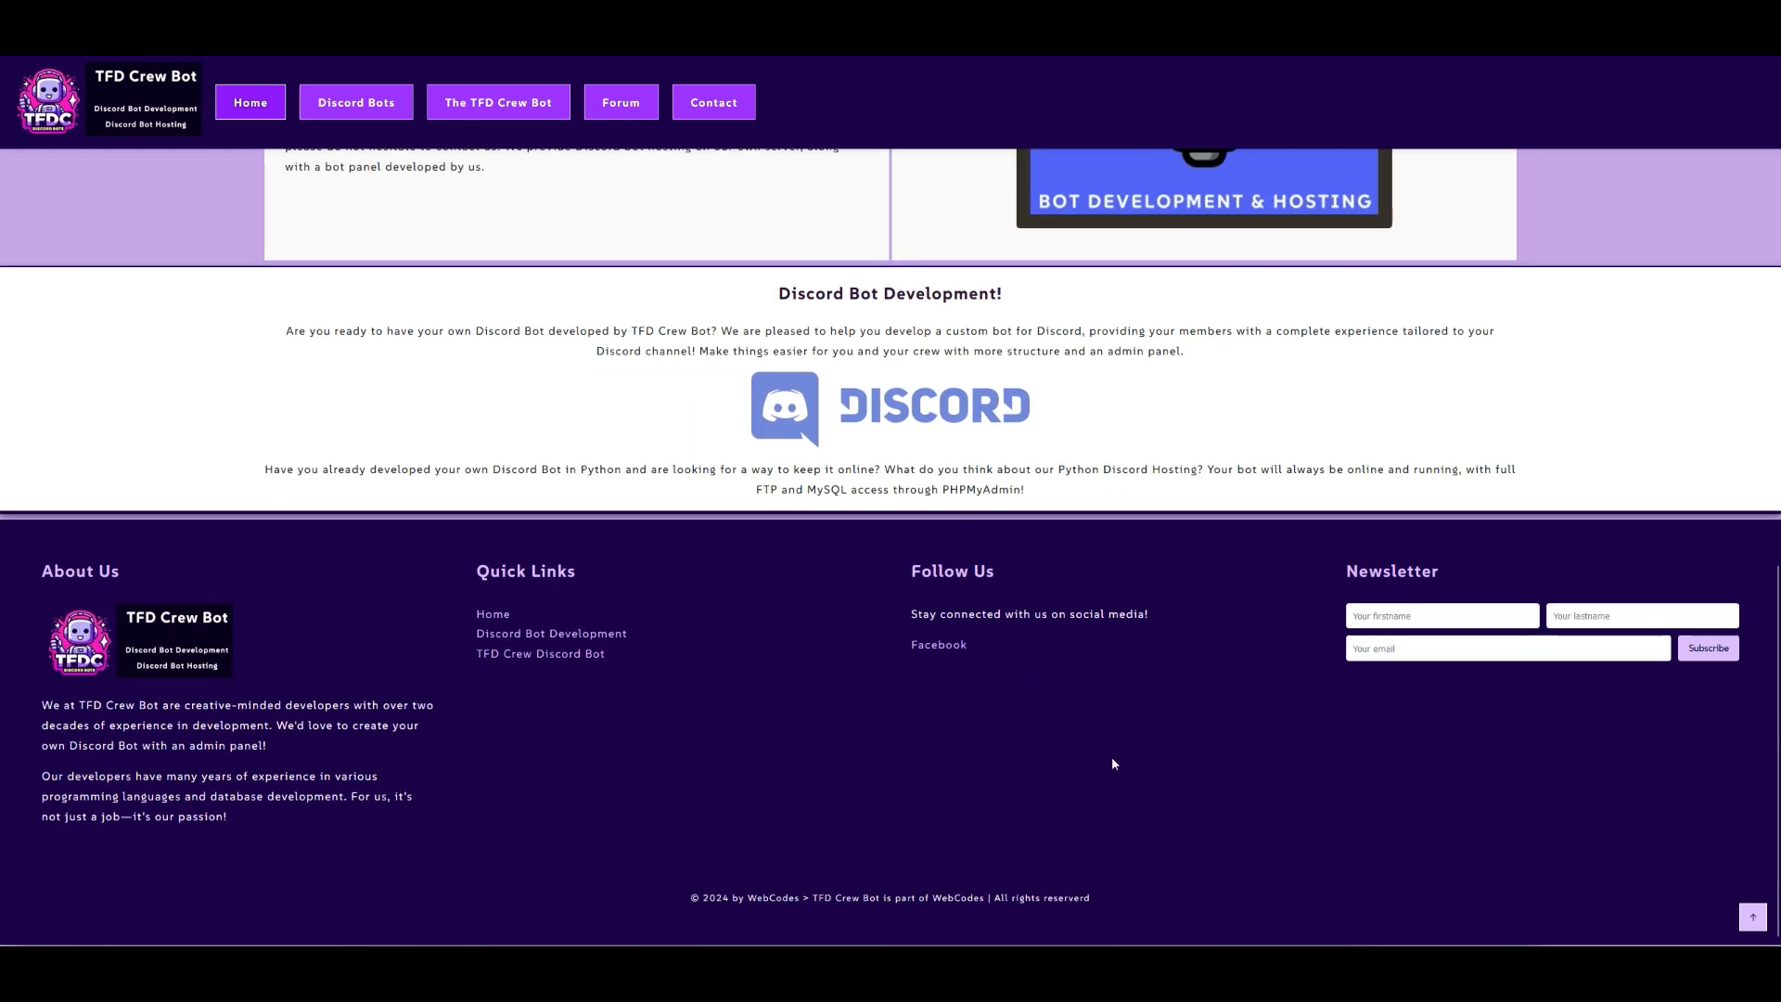
scroll(1112, 763, "up", 12)
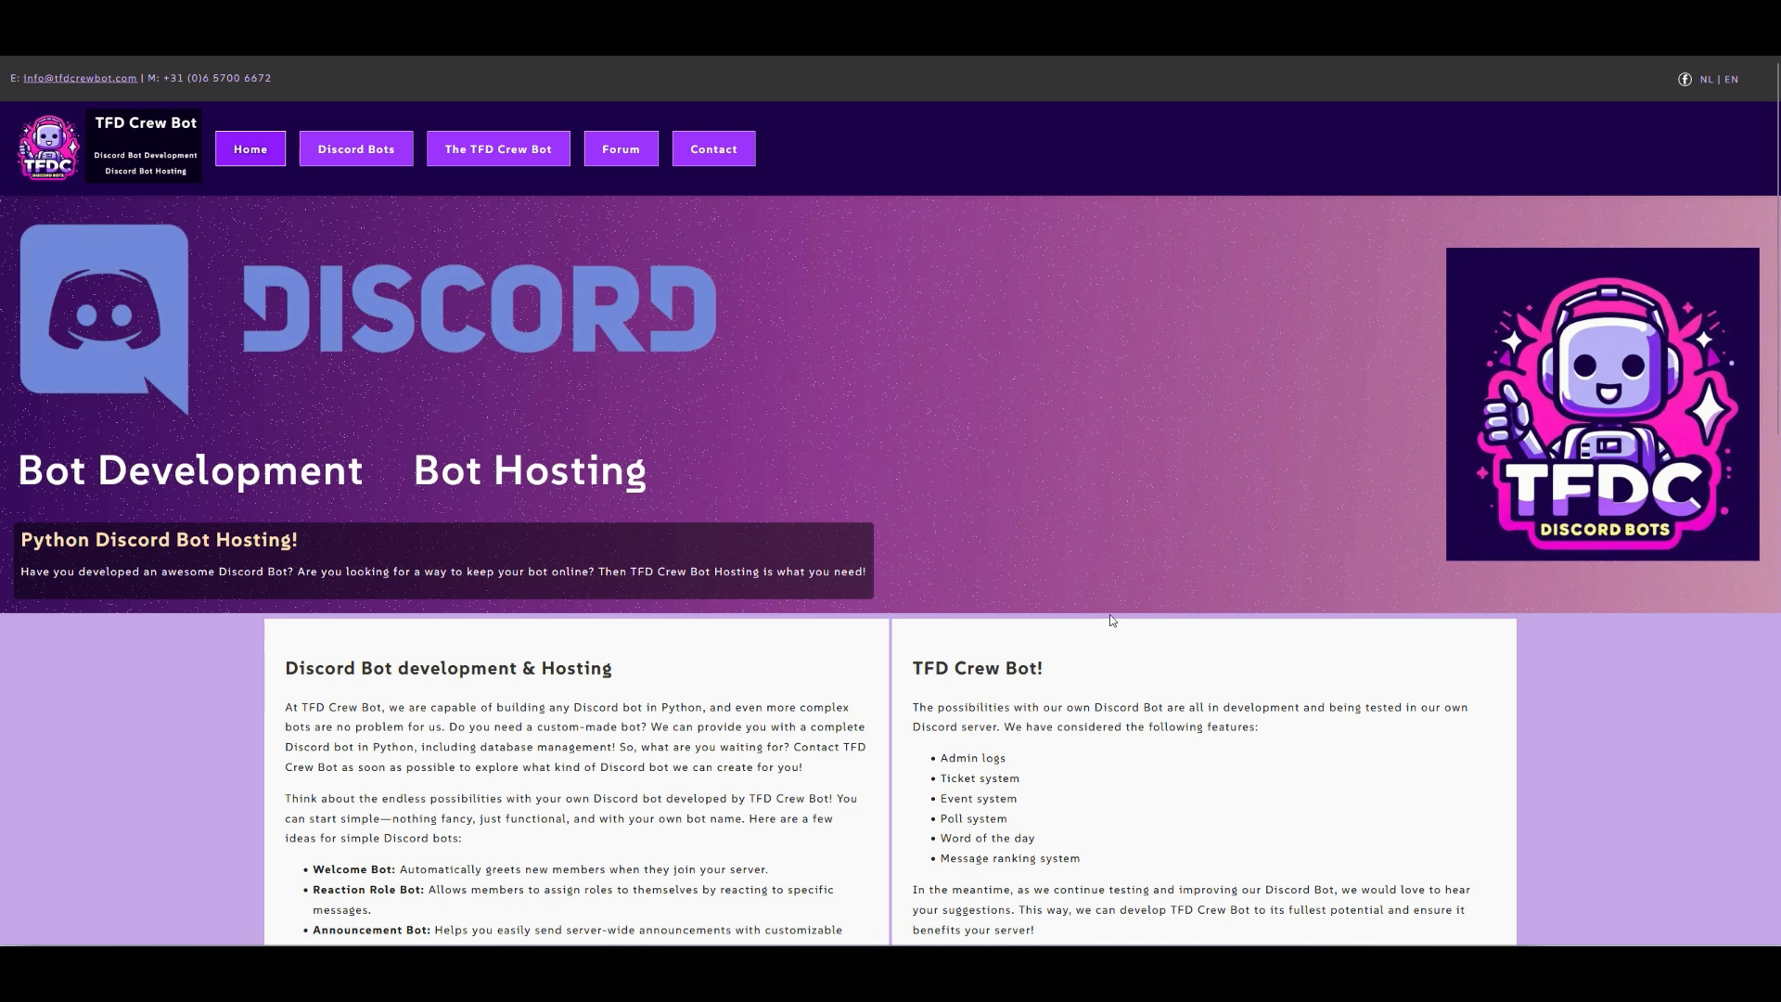